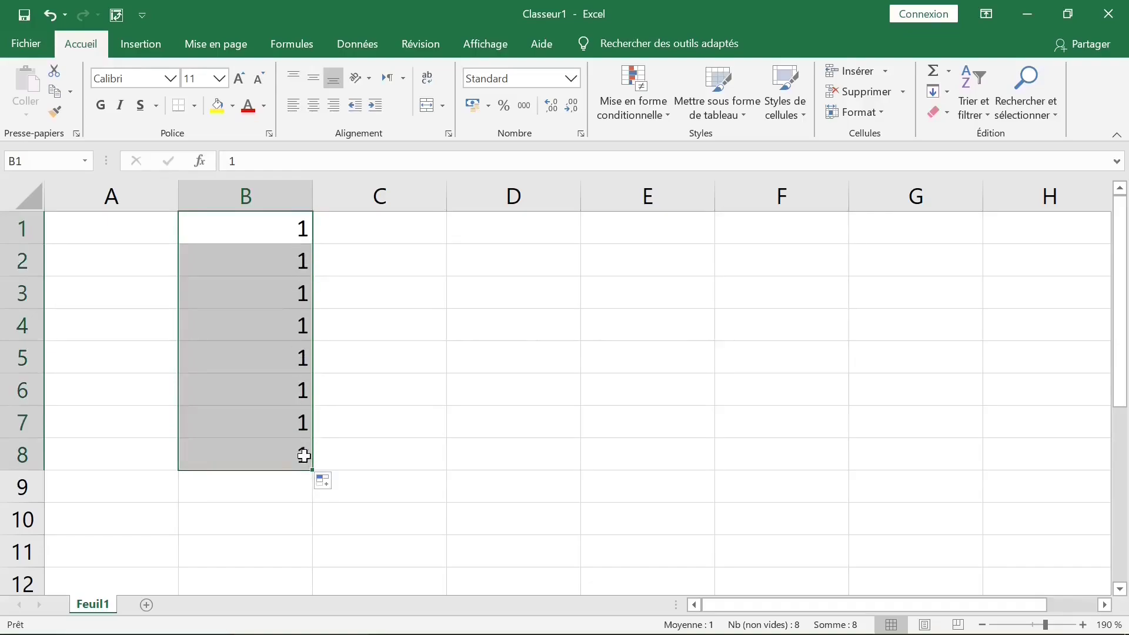
Step: Switch the fill option for B1:B8 from copied cells to an incremented series, and undo the fill
{"action": "left_click", "coordinate": [333, 481]}
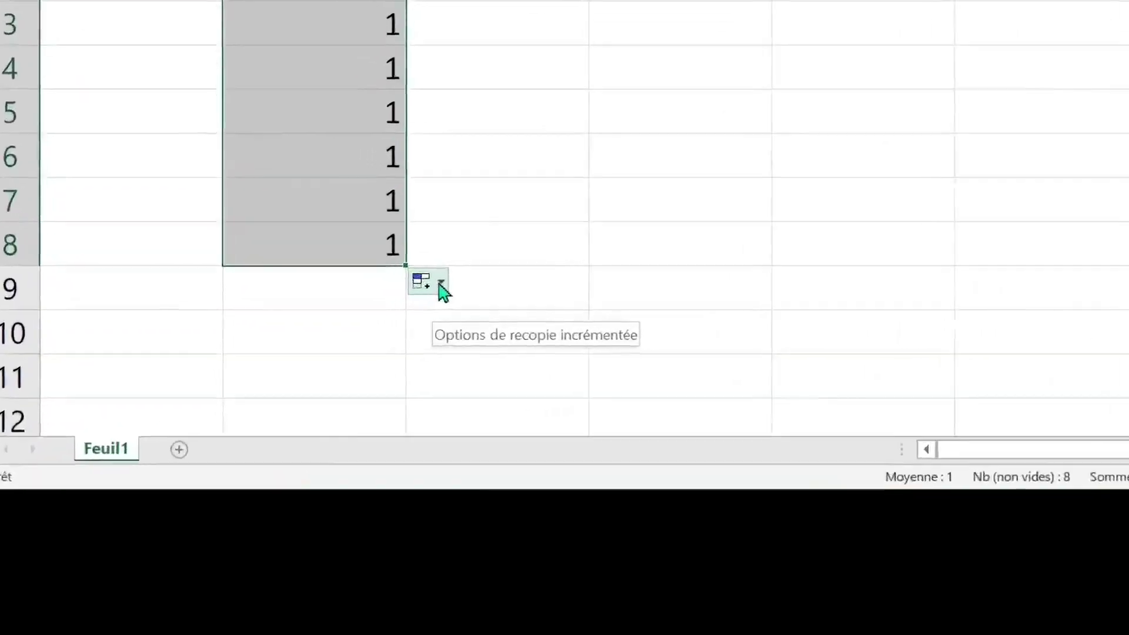
{"action": "left_click", "coordinate": [213, 216]}
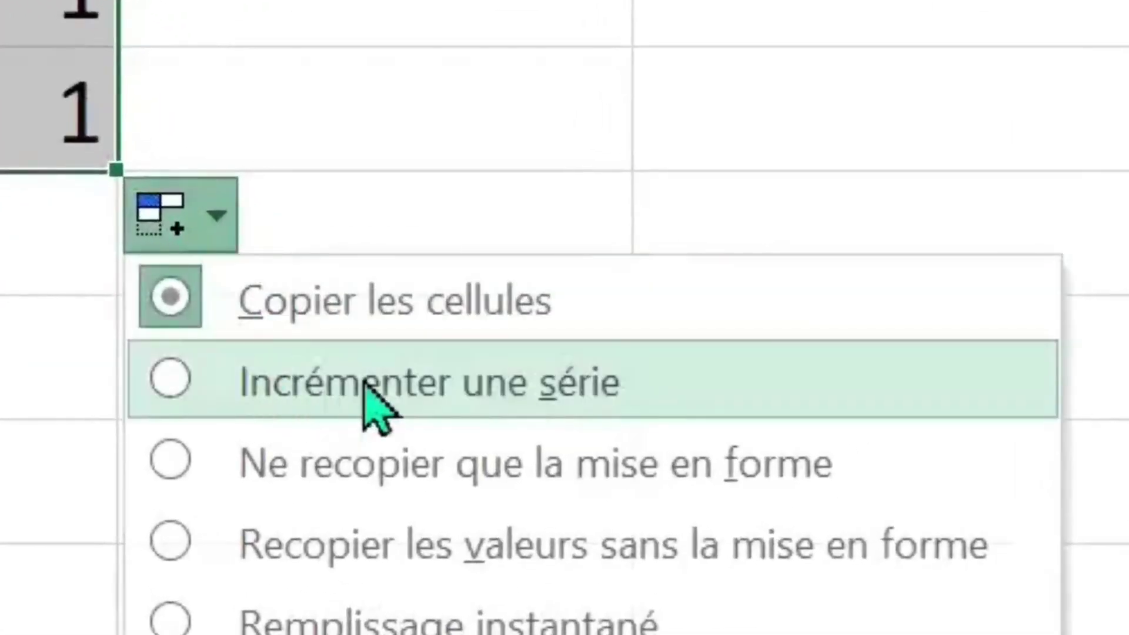
{"action": "left_click", "coordinate": [376, 403]}
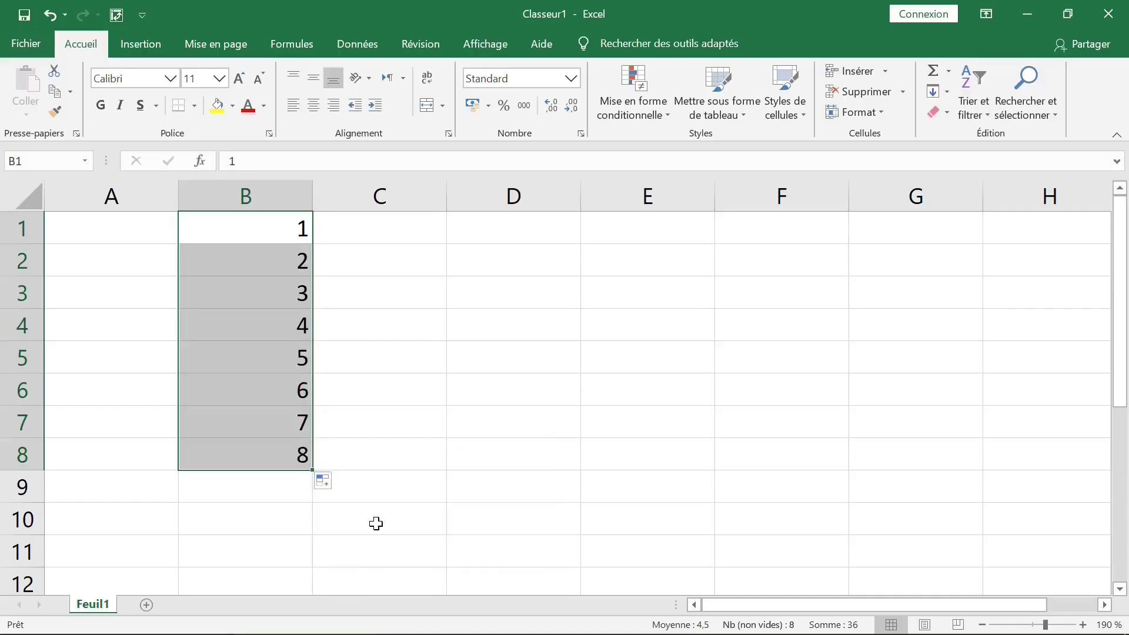
{"action": "key", "text": "ctrl+z"}
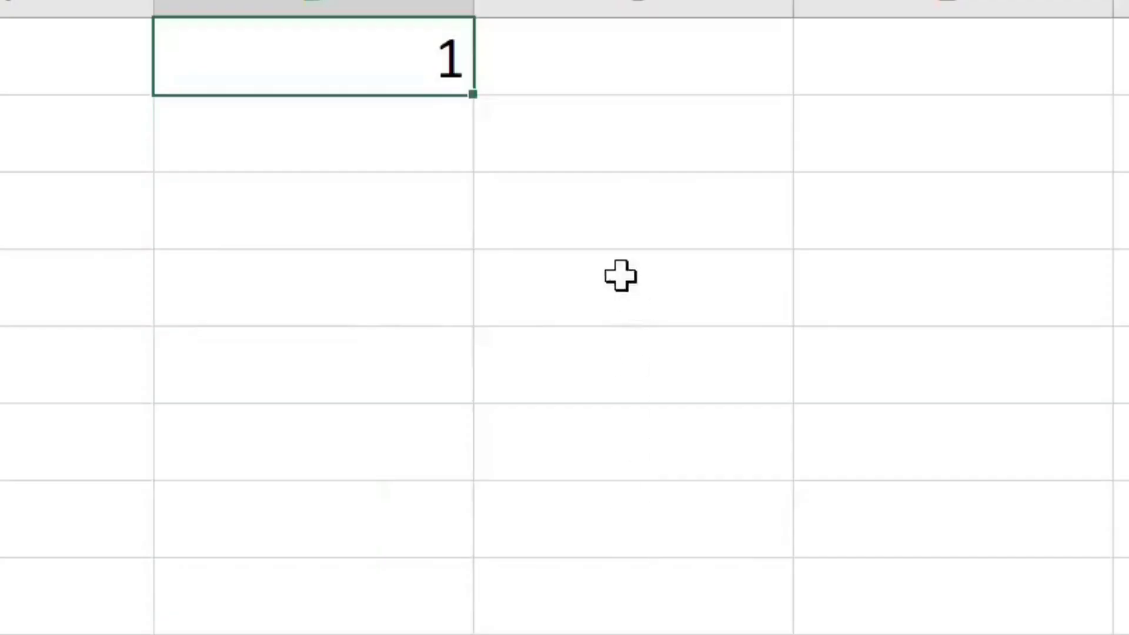
Step: Try filling an incremented series starting at 1 down B1:B10 and another across A1:G1, undoing each fill
{"action": "left_click", "coordinate": [620, 274]}
{"action": "left_click", "coordinate": [371, 38]}
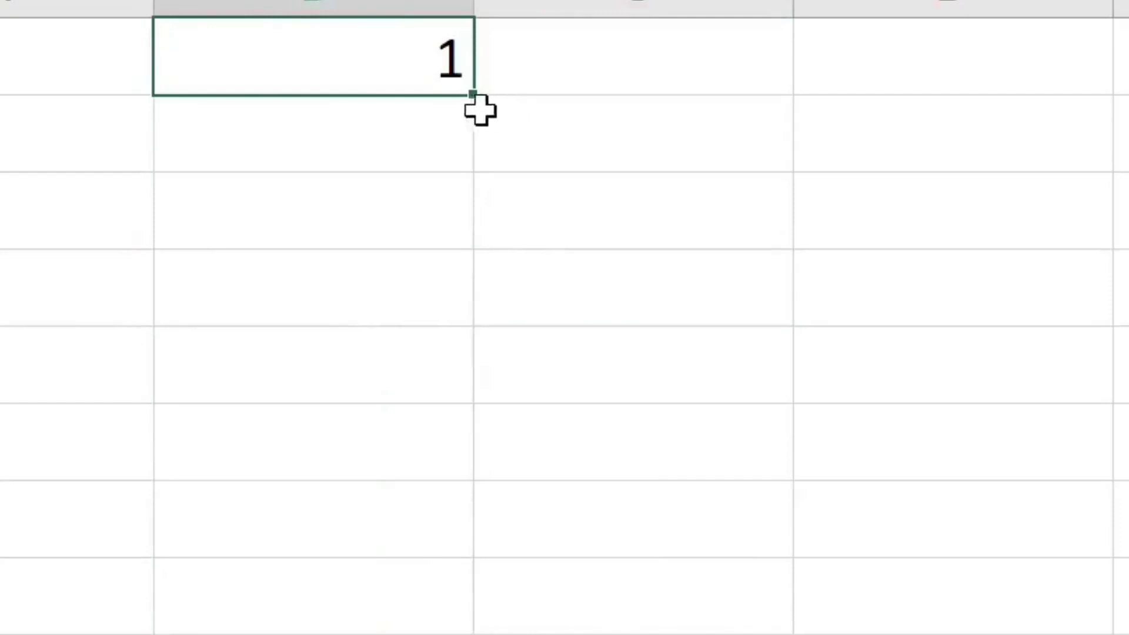
{"action": "left_click_drag", "start_coordinate": [480, 97], "coordinate": [479, 634]}
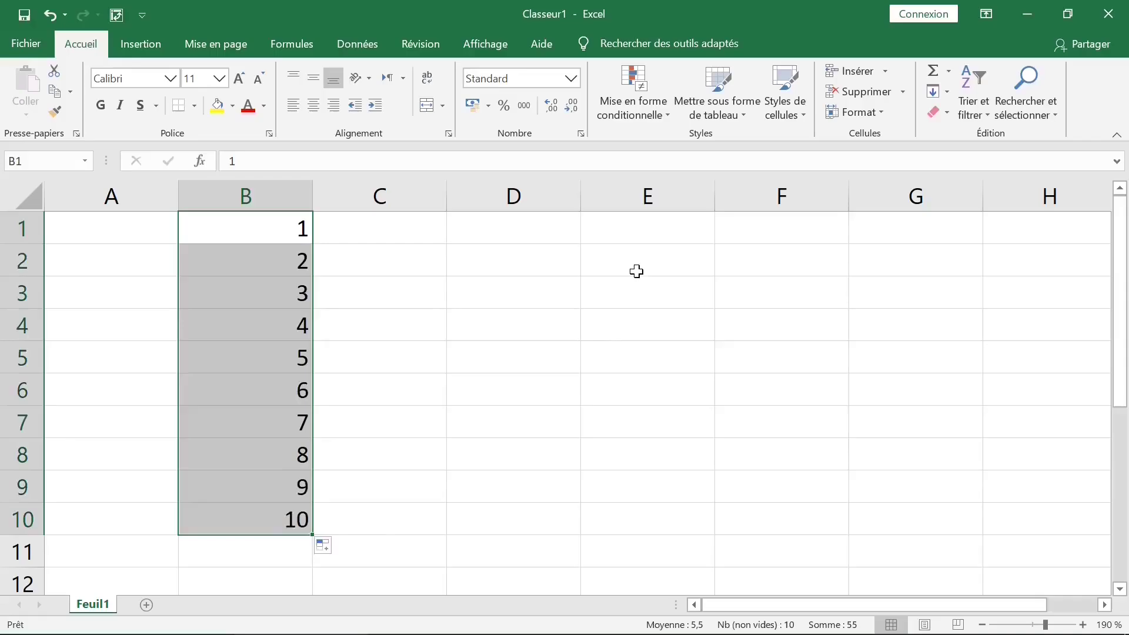
{"action": "key", "text": "ctrl+z"}
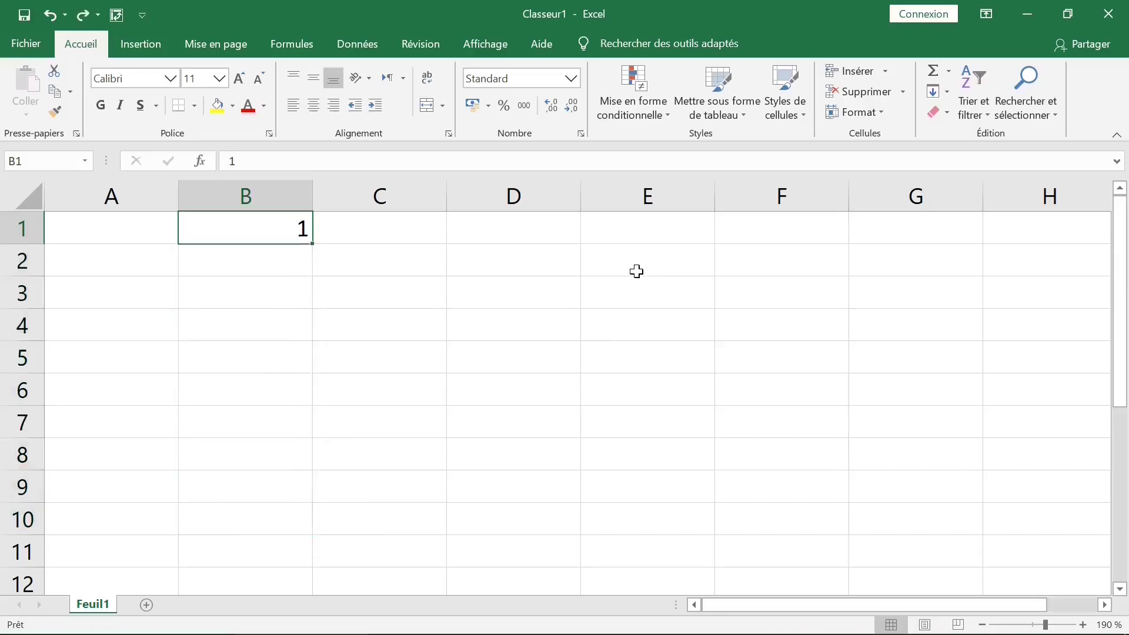
{"action": "left_click_drag", "start_coordinate": [306, 232], "coordinate": [950, 243]}
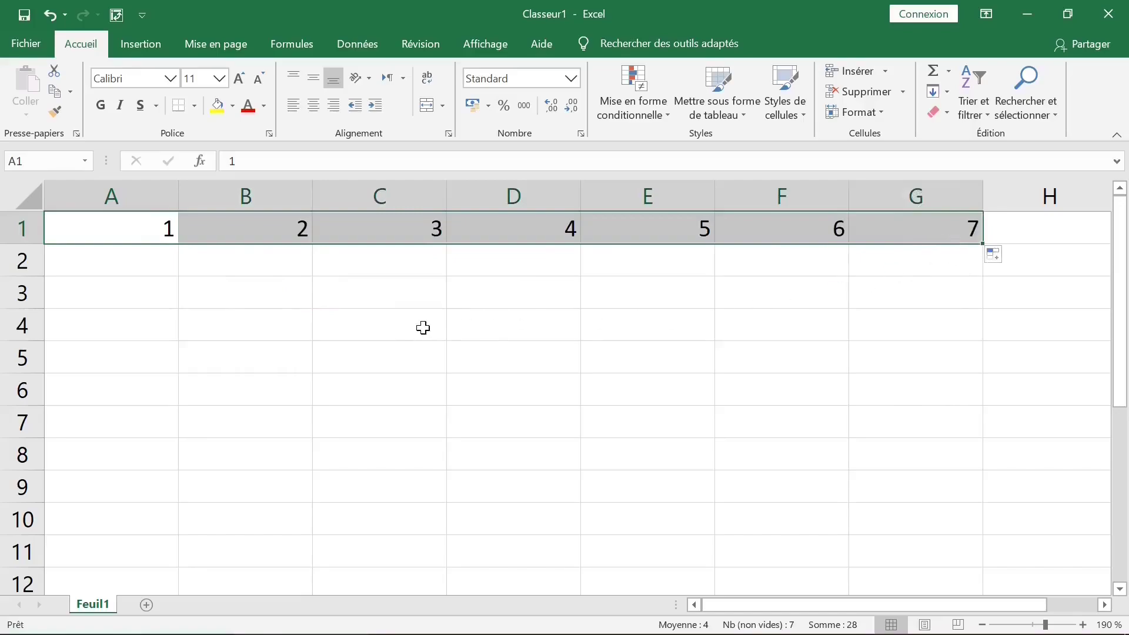
{"action": "key", "text": "ctrl+z"}
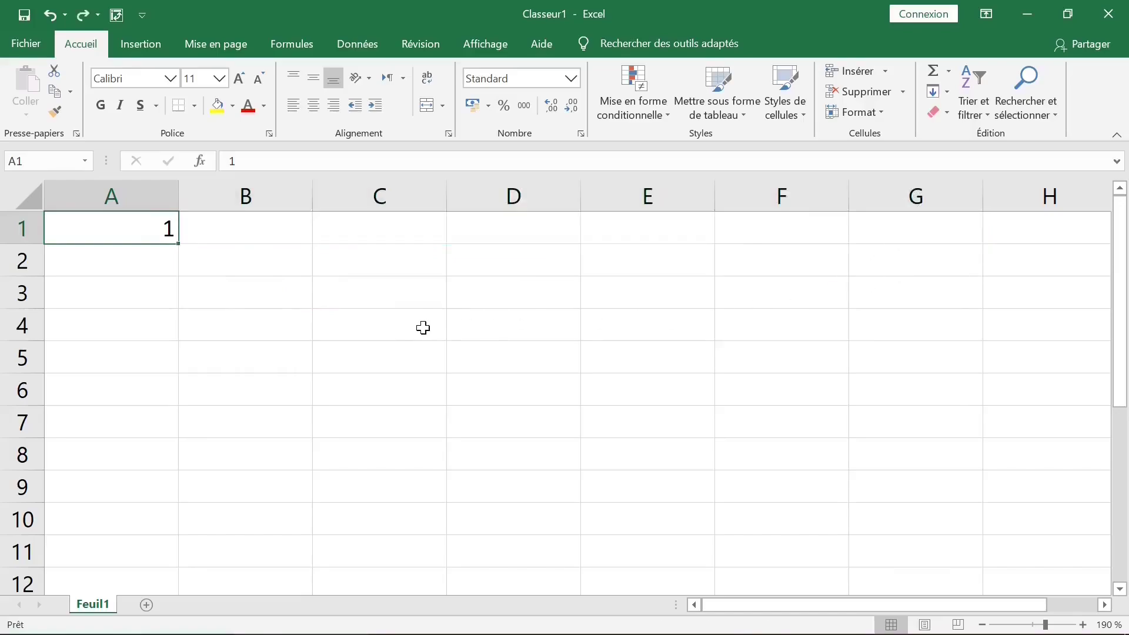
Step: Replace the content of cell A1 with the label "numéro"
{"action": "left_click", "coordinate": [196, 263]}
{"action": "left_click", "coordinate": [154, 229]}
{"action": "left_click", "coordinate": [196, 234]}
{"action": "left_click", "coordinate": [148, 231]}
{"action": "key", "text": "F2"}
{"action": "key", "text": "BackSpace"}
{"action": "type", "text": "numéro"}
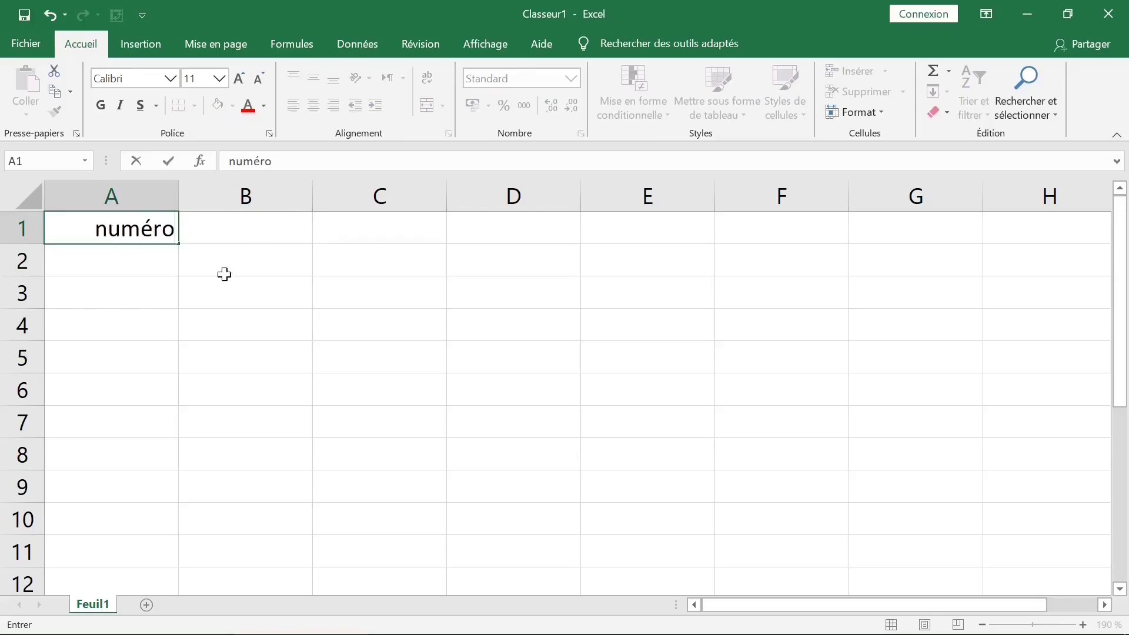
{"action": "left_click", "coordinate": [127, 260]}
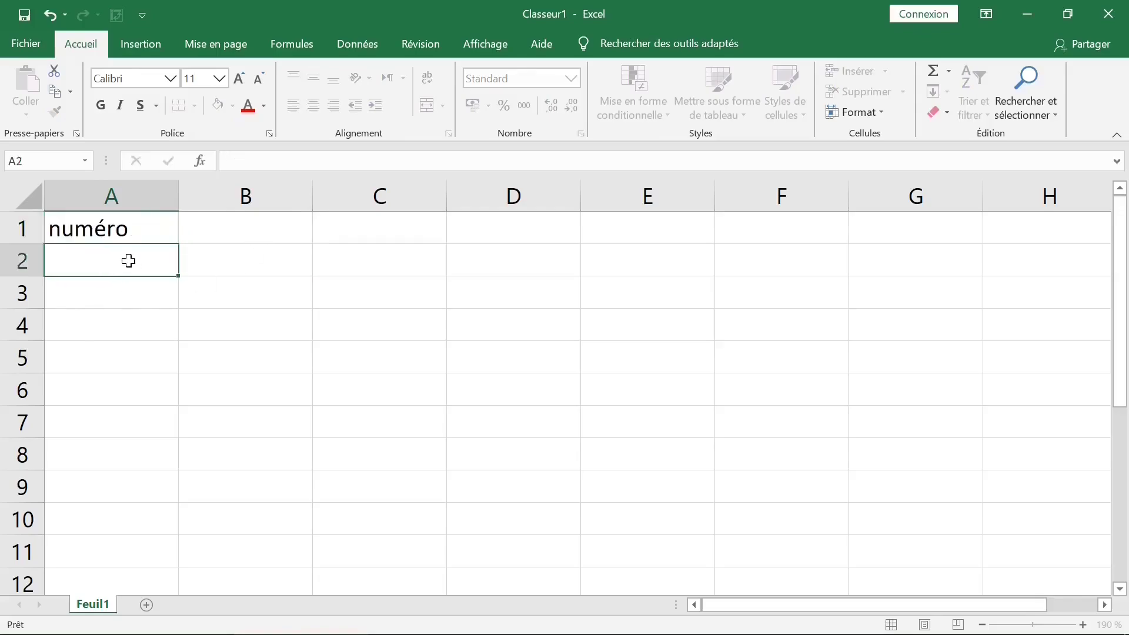
Step: Enter "1 jusqu'à 10000" in cell B1 and widen column B to fit the text
{"action": "left_click", "coordinate": [257, 230]}
{"action": "type", "text": "1 jus"}
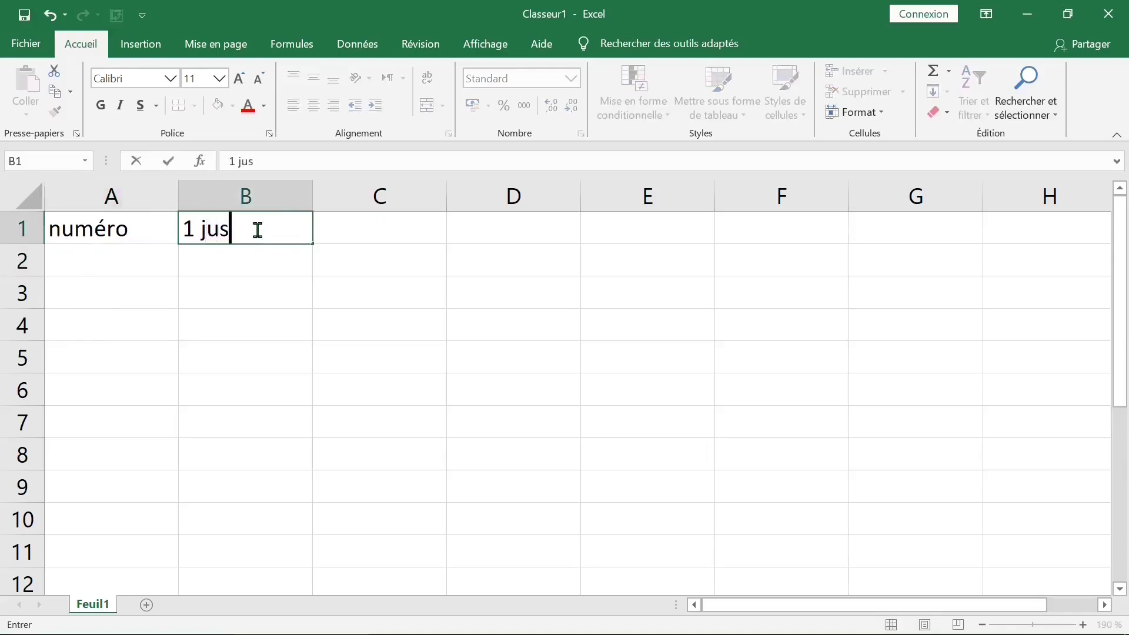
{"action": "type", "text": "uqà"}
{"action": "left_click_drag", "start_coordinate": [200, 230], "coordinate": [358, 227]}
{"action": "type", "text": "j"}
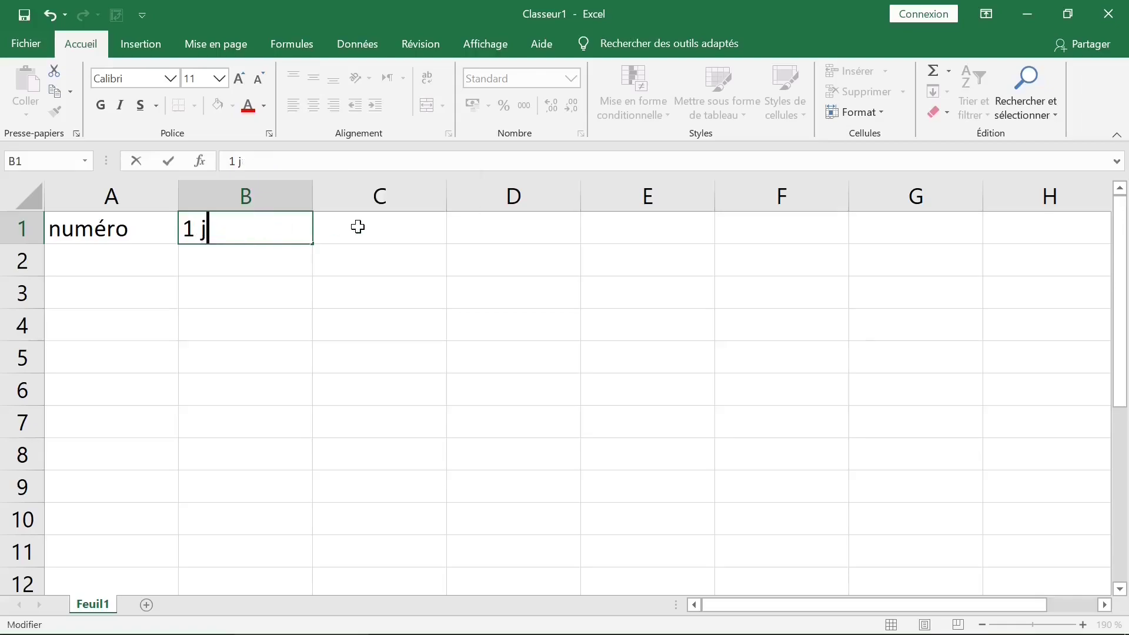
{"action": "type", "text": "usqu'aà"}
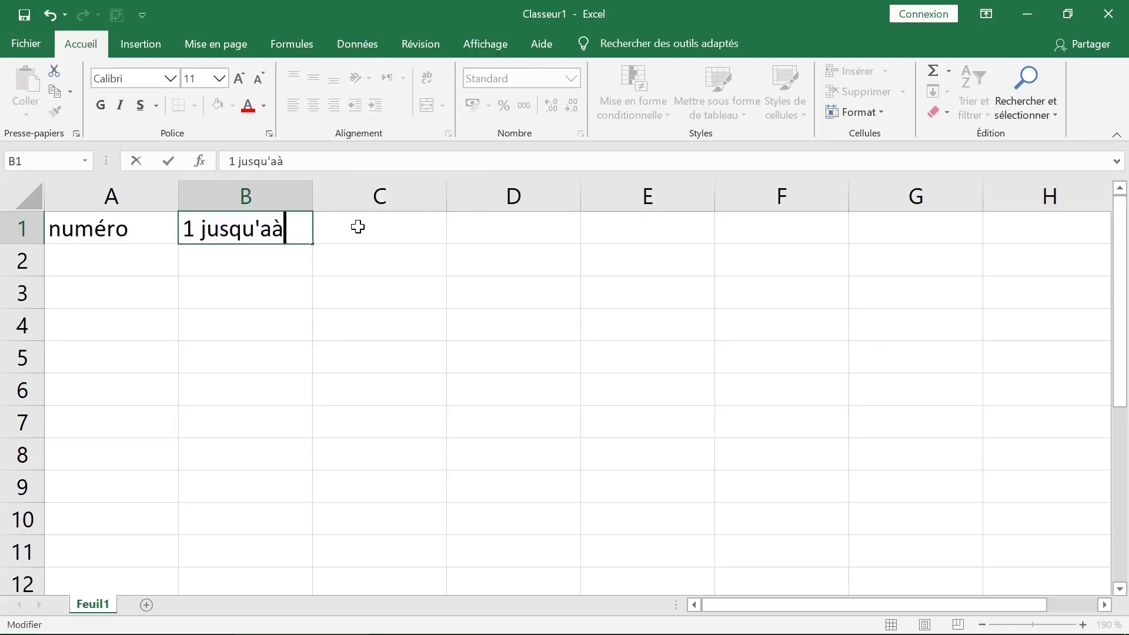
{"action": "key", "text": "BackSpace"}
{"action": "key", "text": "BackSpace"}
{"action": "type", "text": "à 10000"}
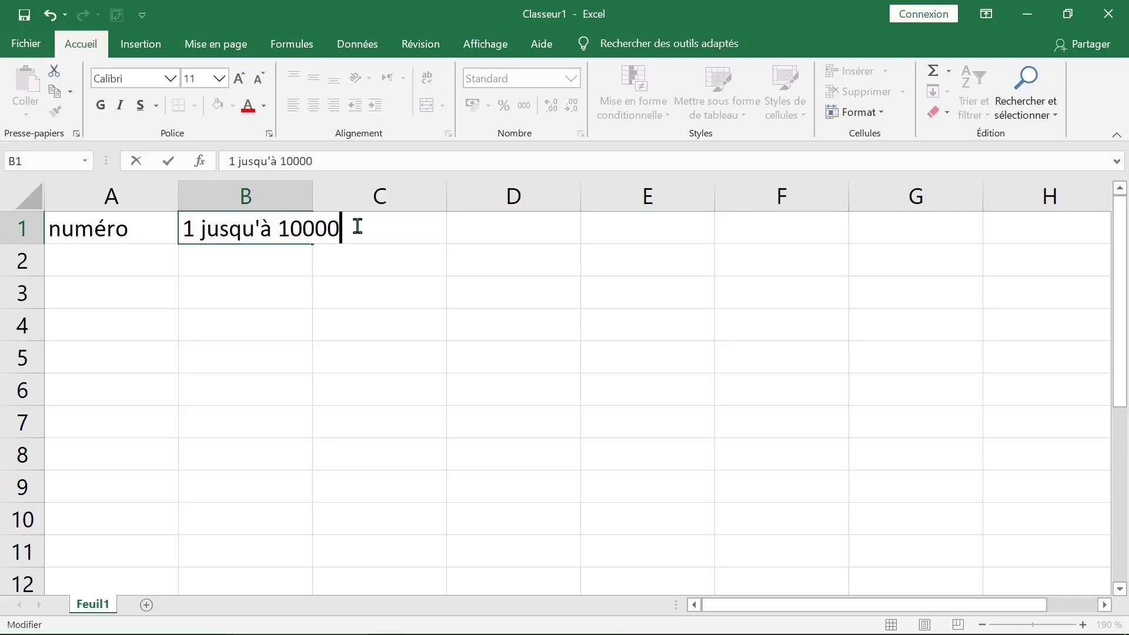
{"action": "left_click", "coordinate": [294, 291]}
{"action": "left_click_drag", "start_coordinate": [312, 194], "coordinate": [355, 194]}
Step: Enter 1 in cell A2 and try copying it down to A149, undoing the fill
{"action": "left_click", "coordinate": [147, 259]}
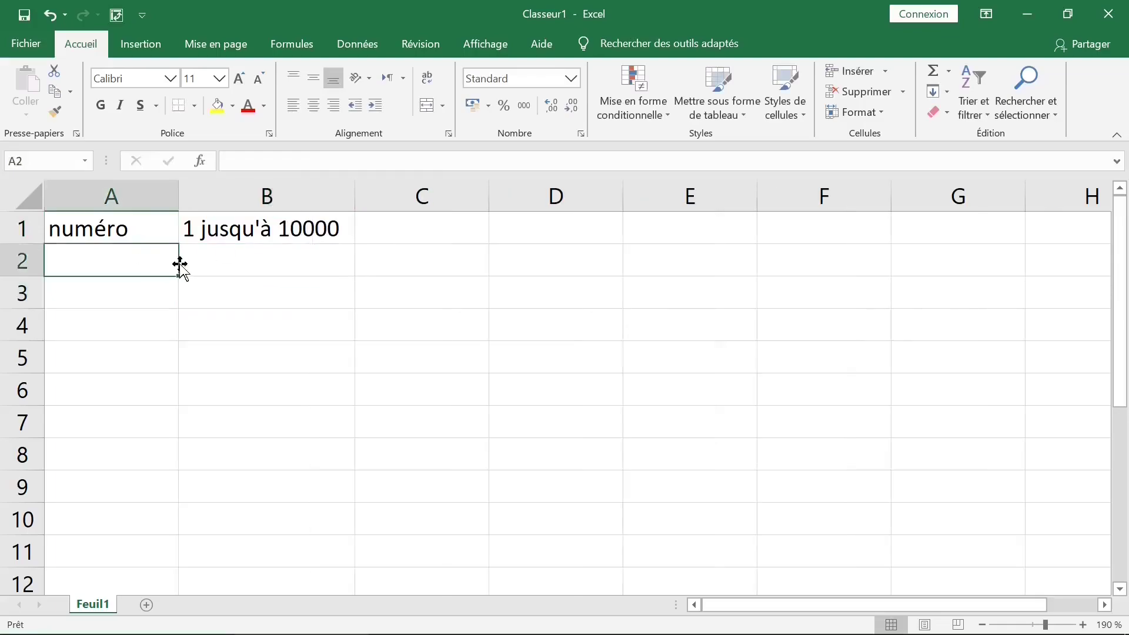
{"action": "type", "text": "1"}
{"action": "left_click", "coordinate": [132, 260]}
{"action": "left_click_drag", "start_coordinate": [176, 279], "coordinate": [202, 433]}
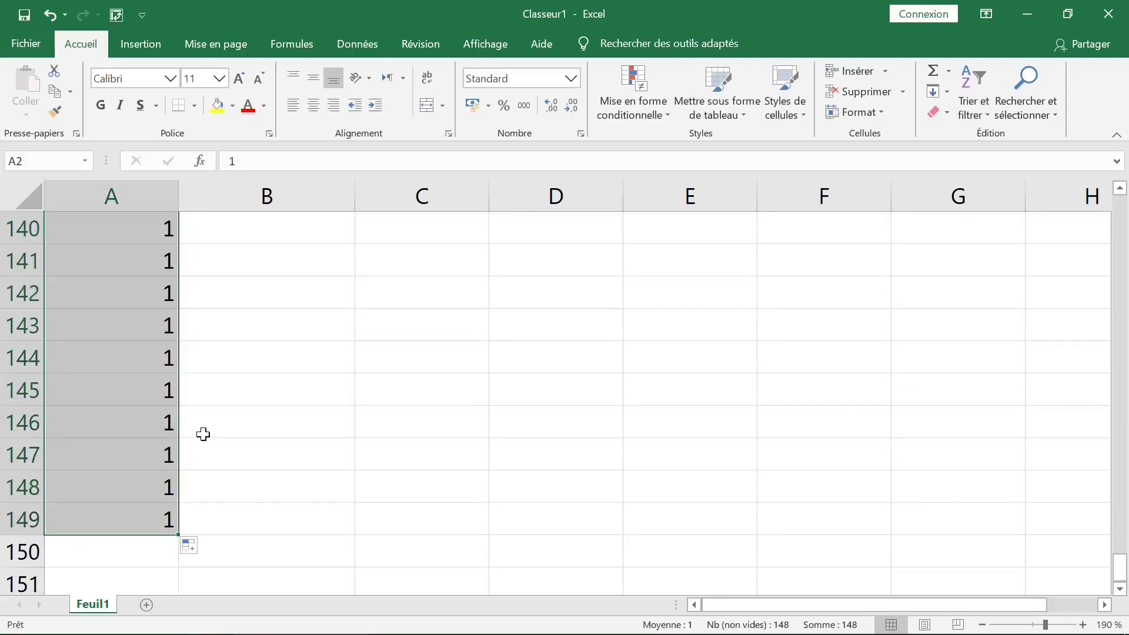
{"action": "key", "text": "ctrl+z"}
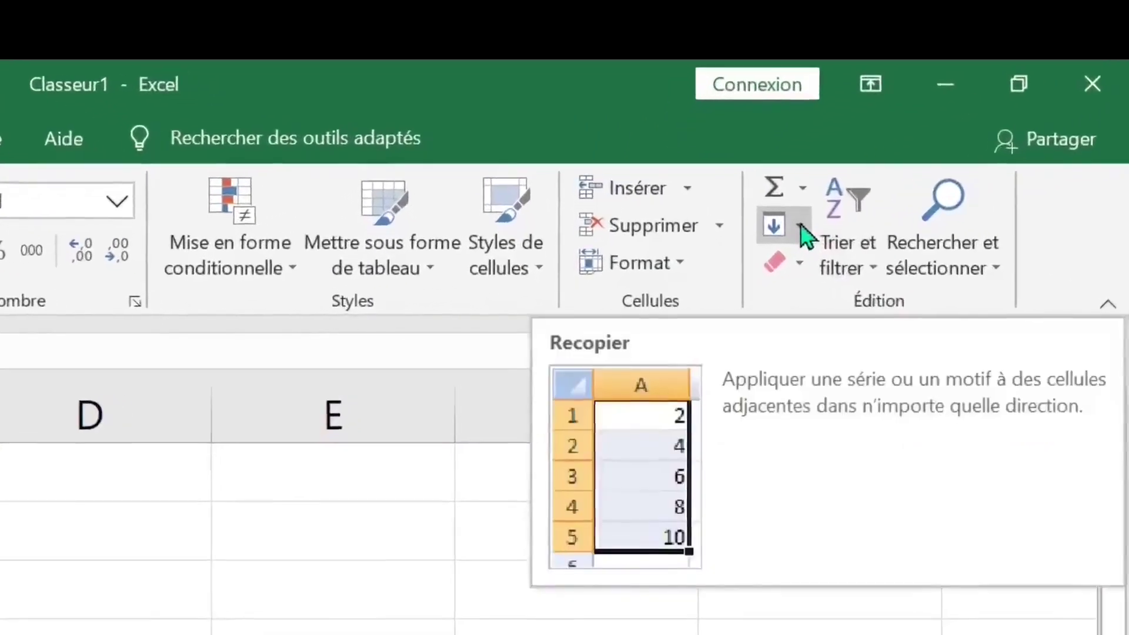
Step: Fill a linear data series in columns starting from A2, with a step value of 1 and a last value of 10000
{"action": "left_click", "coordinate": [842, 209]}
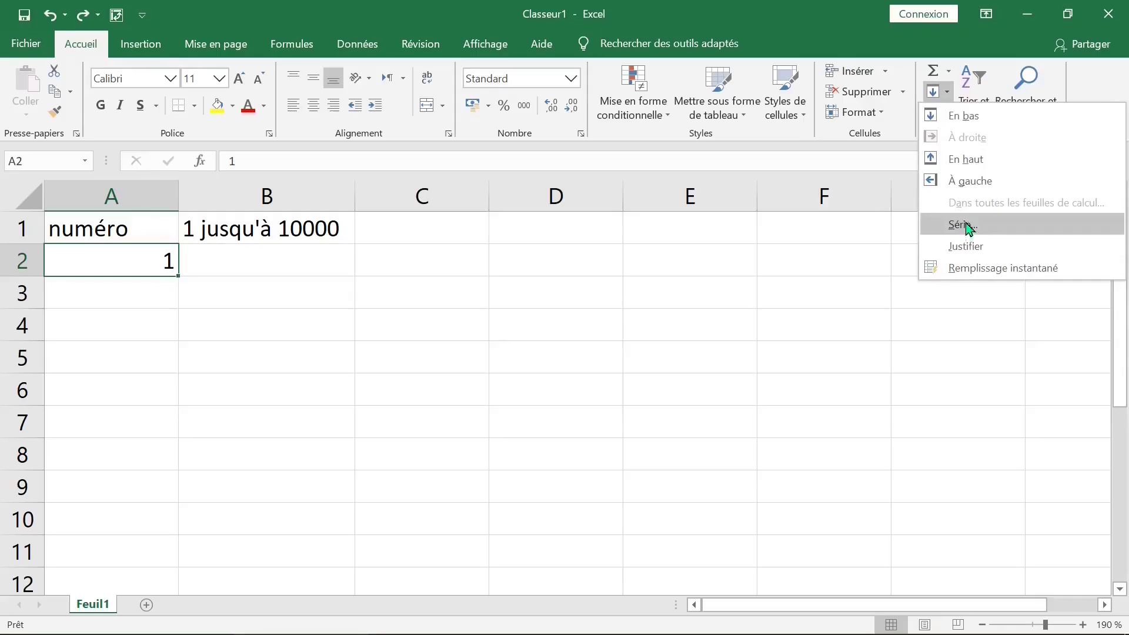
{"action": "left_click", "coordinate": [873, 488]}
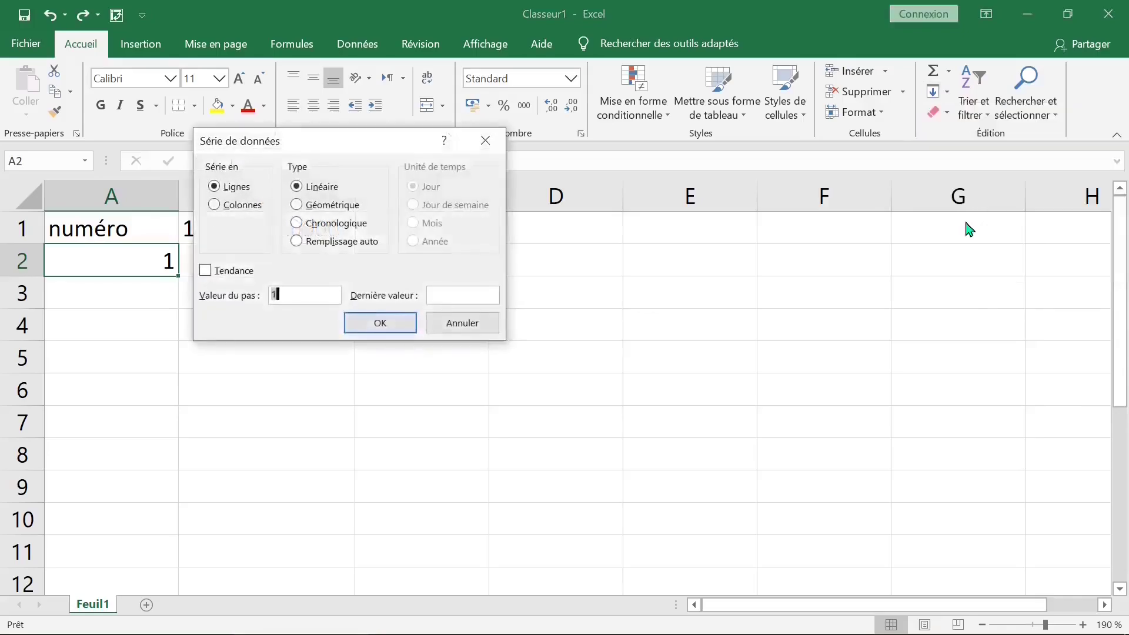
{"action": "left_click_drag", "start_coordinate": [345, 139], "coordinate": [637, 156]}
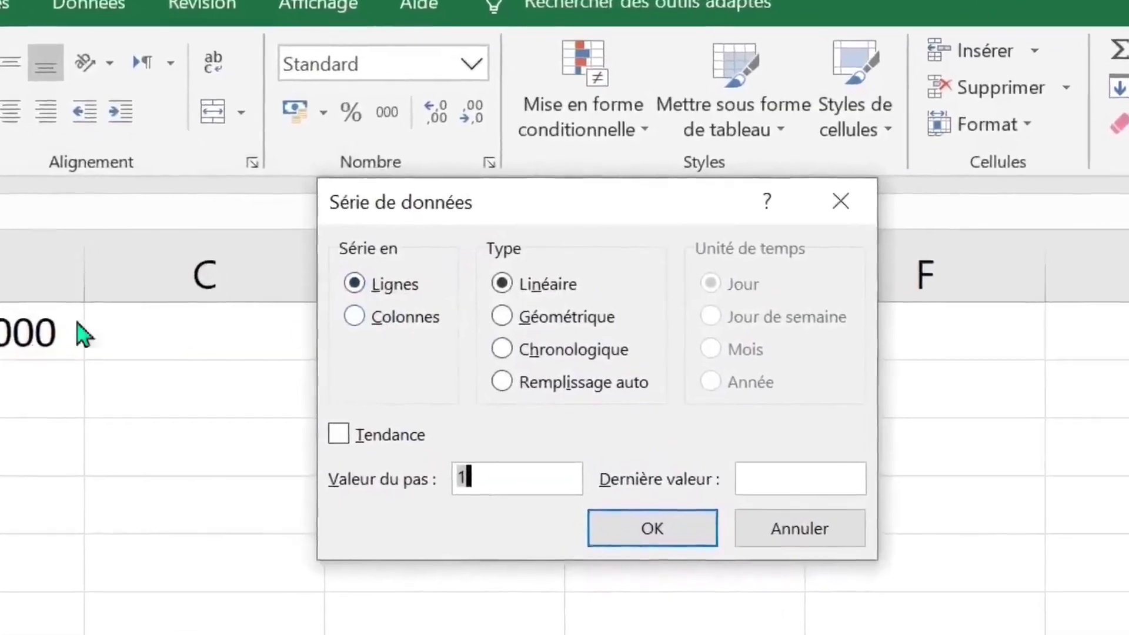
{"action": "left_click", "coordinate": [386, 325]}
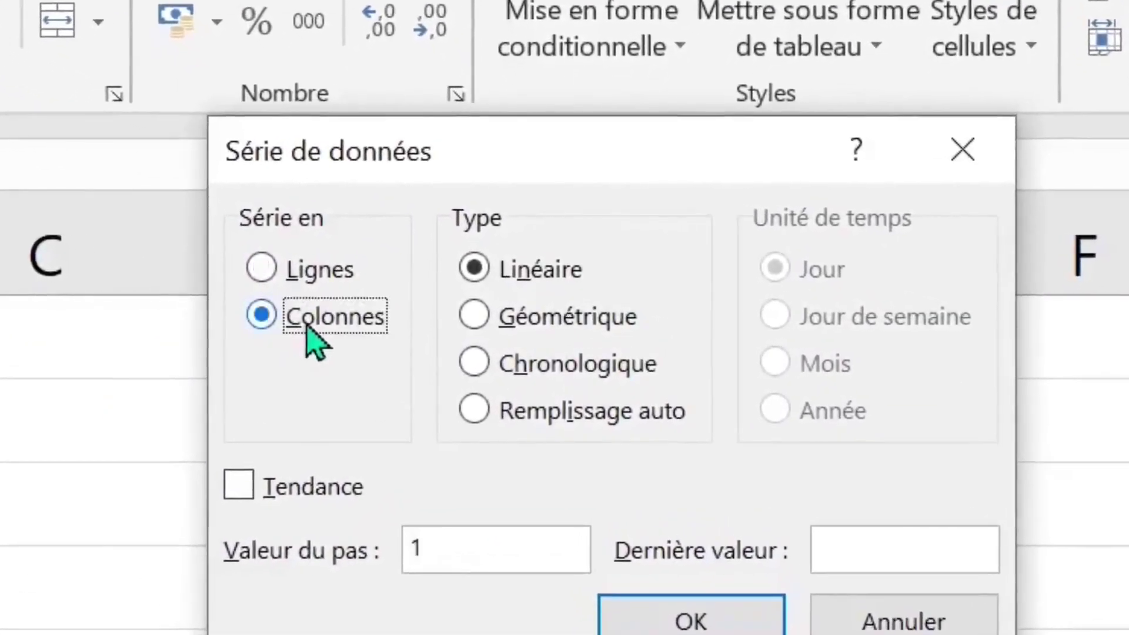
{"action": "left_click", "coordinate": [494, 550]}
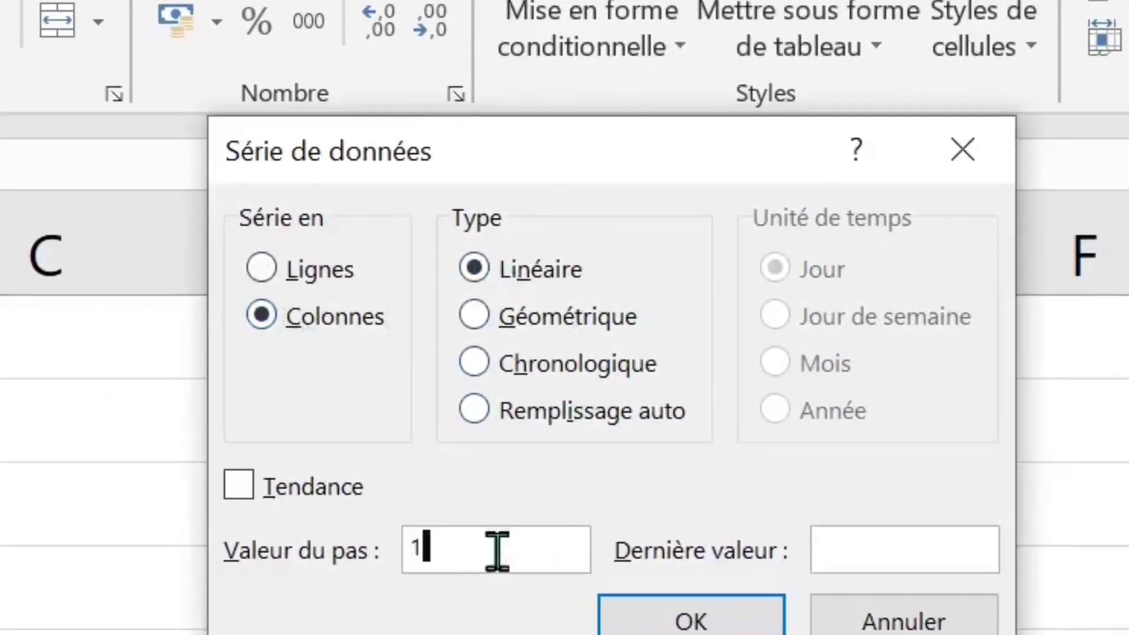
{"action": "left_click", "coordinate": [871, 546]}
{"action": "type", "text": "10000"}
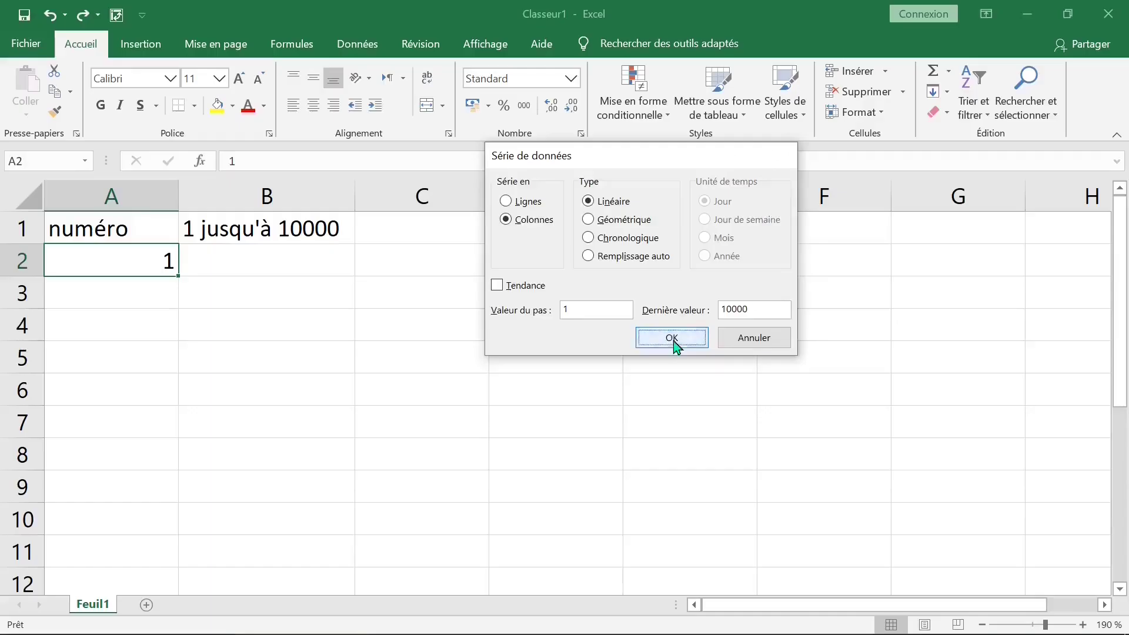
{"action": "left_click", "coordinate": [692, 620]}
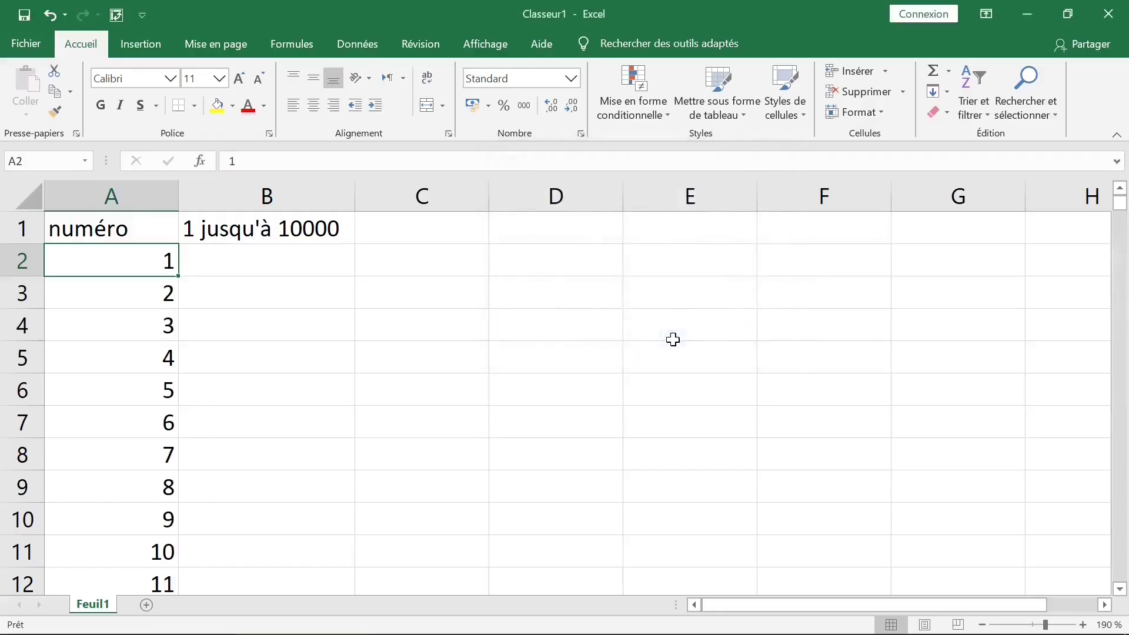
Step: Check the last value of the series in column A, and undo the series fill
{"action": "key", "text": "ctrl+Down"}
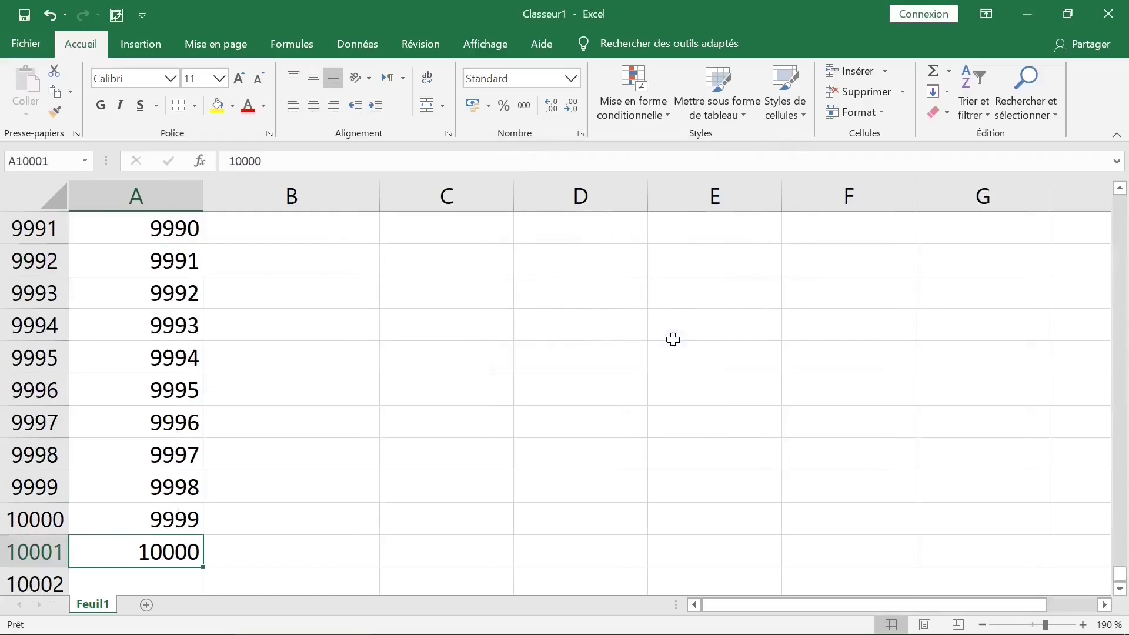
{"action": "key", "text": "ctrl+z"}
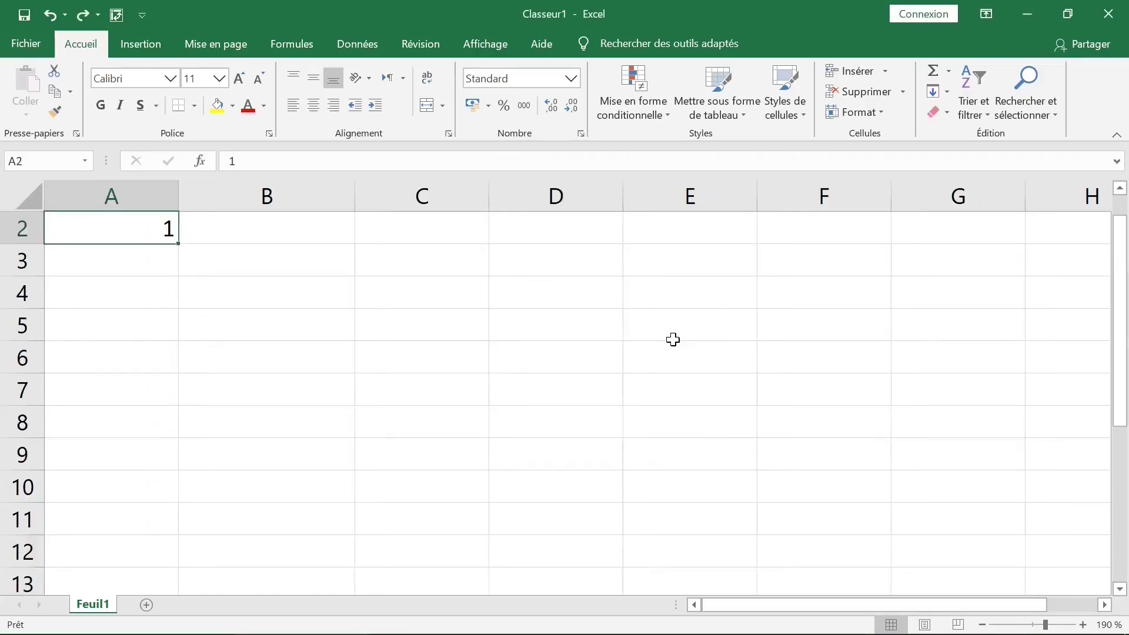
{"action": "scroll", "coordinate": [511, 338], "scroll_direction": "up", "scroll_amount": 1}
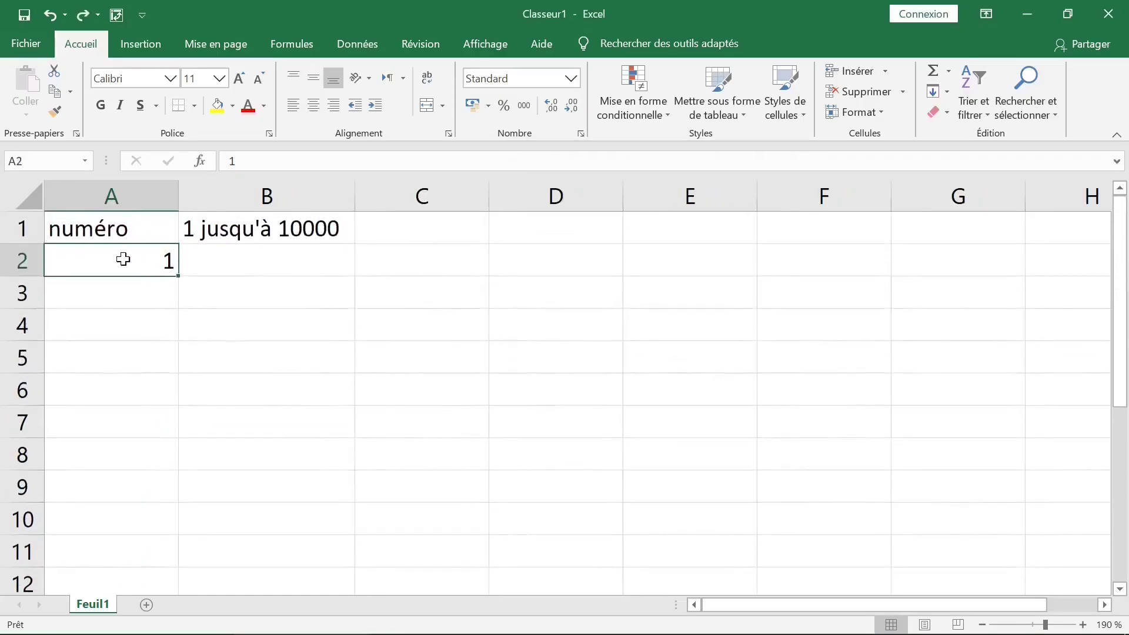
Step: Extend the text in cell B1 to read "1 jusqu'à 10000 en multiple de 2"
{"action": "left_click", "coordinate": [371, 228]}
{"action": "left_click", "coordinate": [350, 228]}
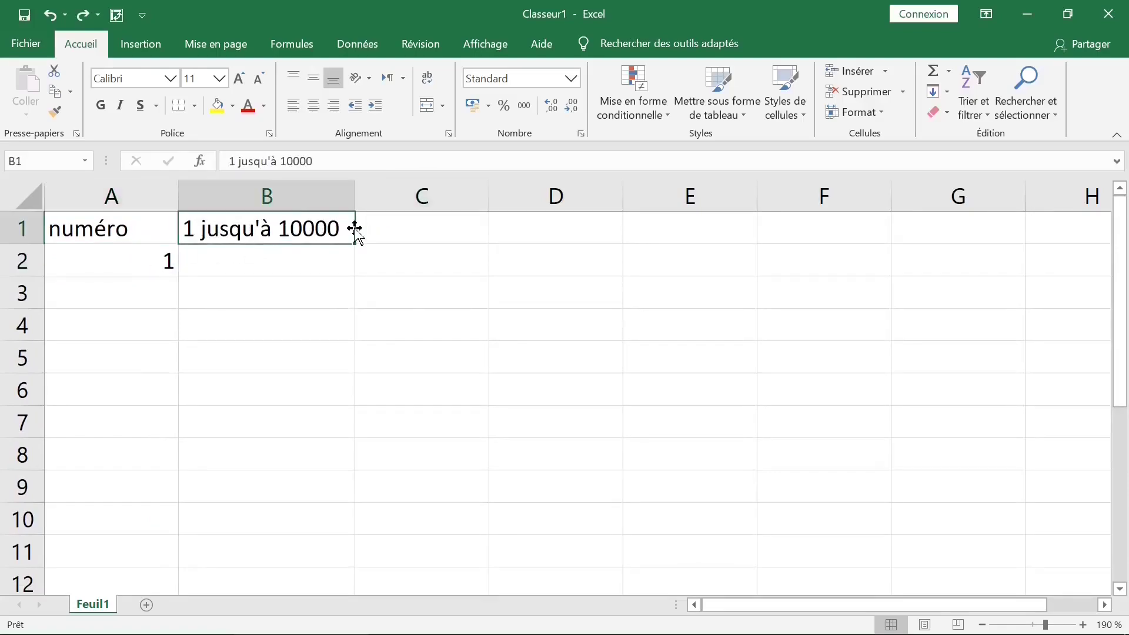
{"action": "double_click", "coordinate": [341, 228]}
{"action": "type", "text": "en mul"}
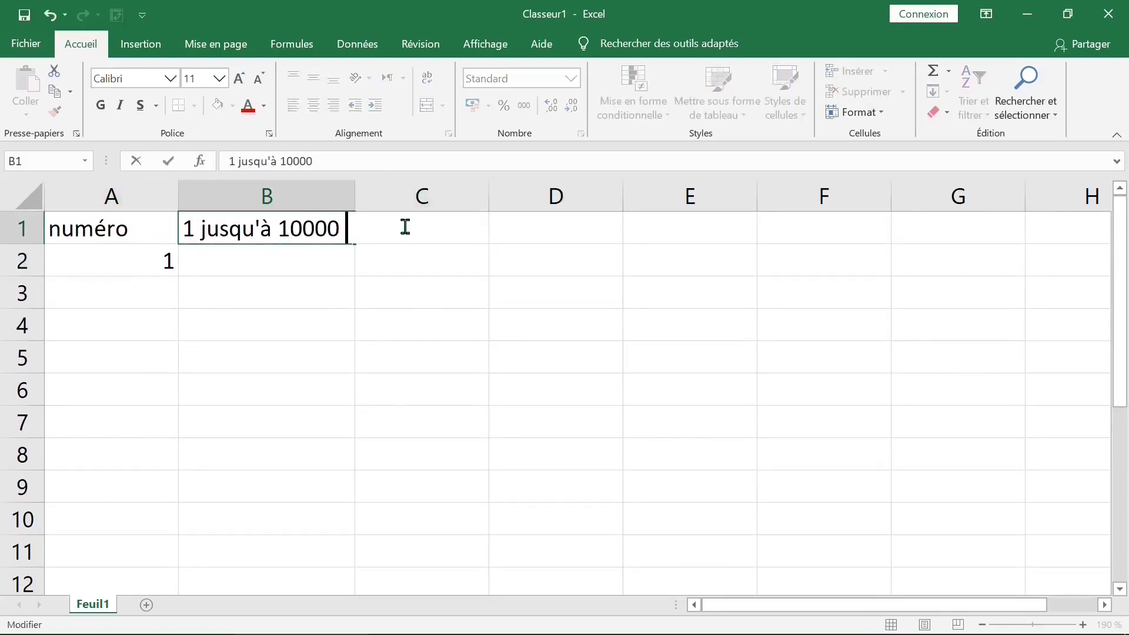
{"action": "type", "text": "ti"}
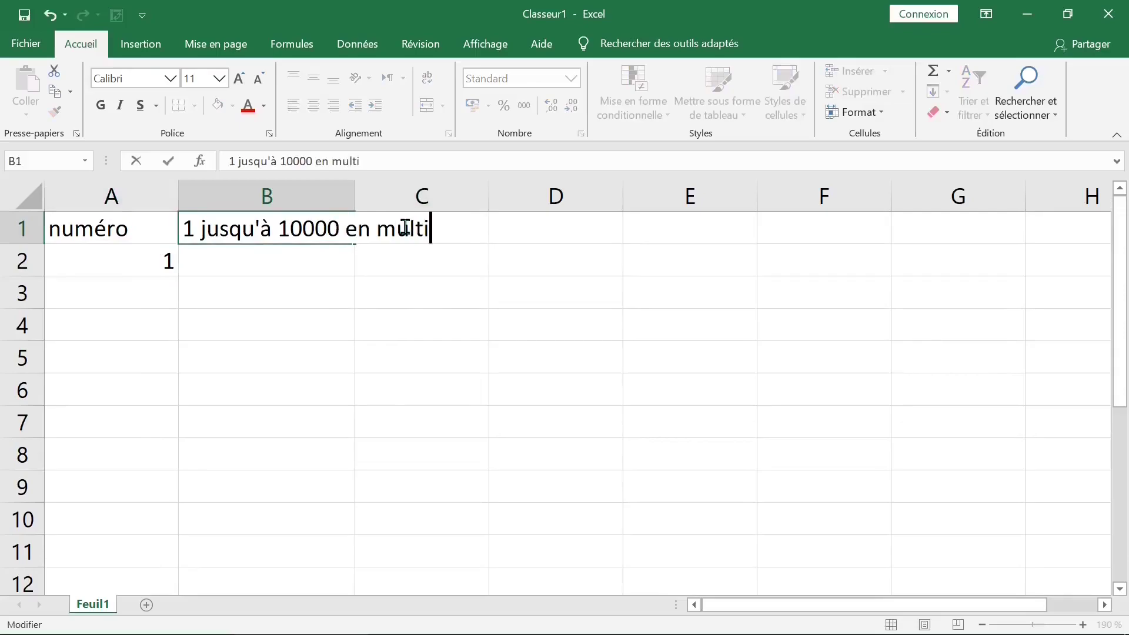
{"action": "type", "text": "ple de 2"}
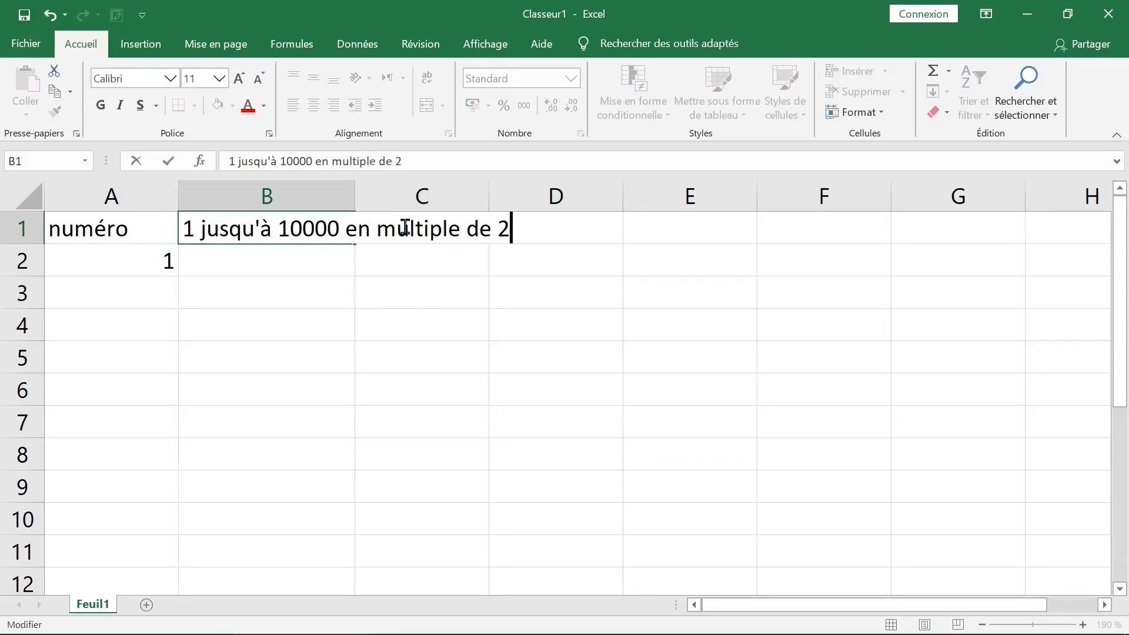
{"action": "left_click", "coordinate": [328, 297]}
Step: Enter the multiples 2, 4 and 6 in cells A2 to A4
{"action": "left_click", "coordinate": [158, 259]}
{"action": "key", "text": "BackSpace"}
{"action": "type", "text": "2"}
{"action": "left_click", "coordinate": [134, 297]}
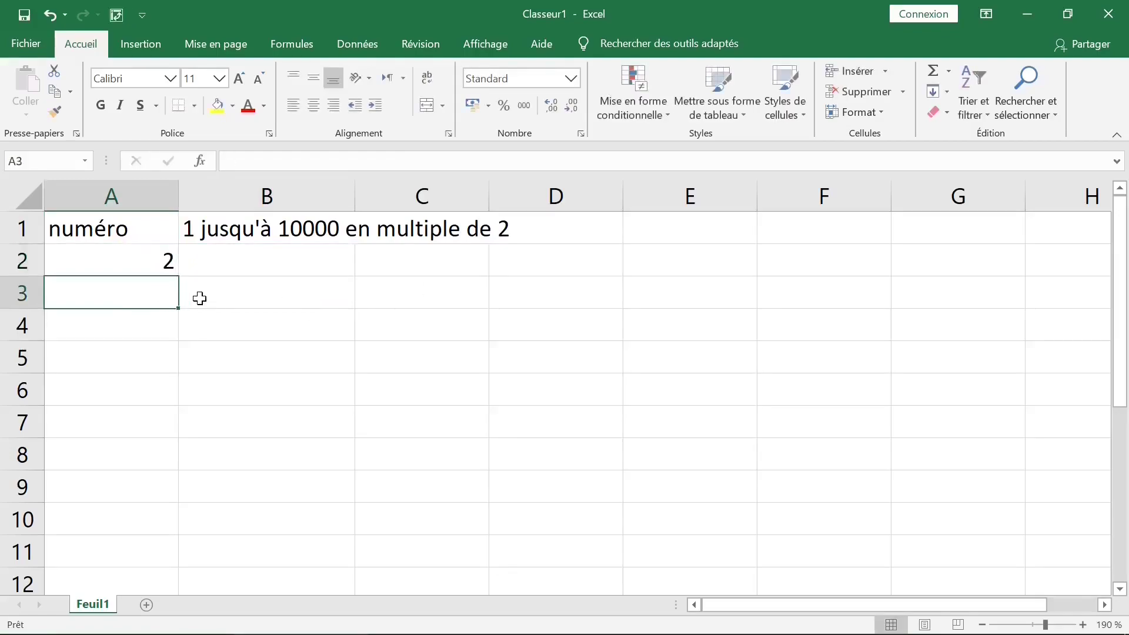
{"action": "type", "text": "4"}
{"action": "key", "text": "Return"}
{"action": "type", "text": "6"}
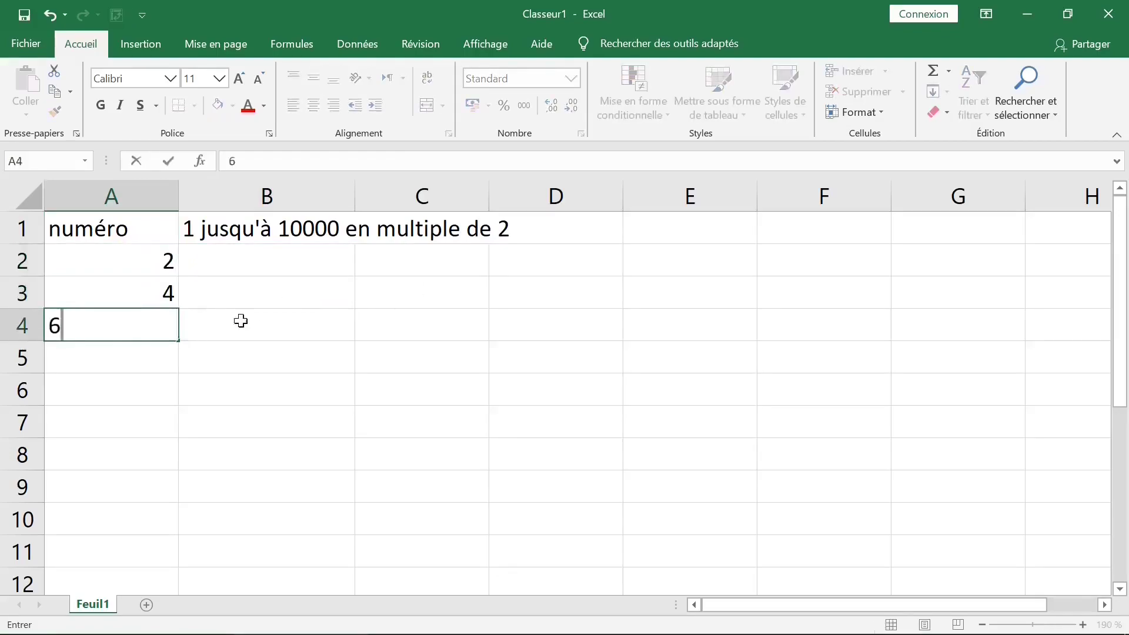
{"action": "key", "text": "Return"}
Step: Replace the values in A2:A4 with a single 2 in cell A2, and fill that cell yellow
{"action": "left_click_drag", "start_coordinate": [157, 262], "coordinate": [156, 321]}
{"action": "key", "text": "Delete"}
{"action": "left_click", "coordinate": [145, 259]}
{"action": "type", "text": "2"}
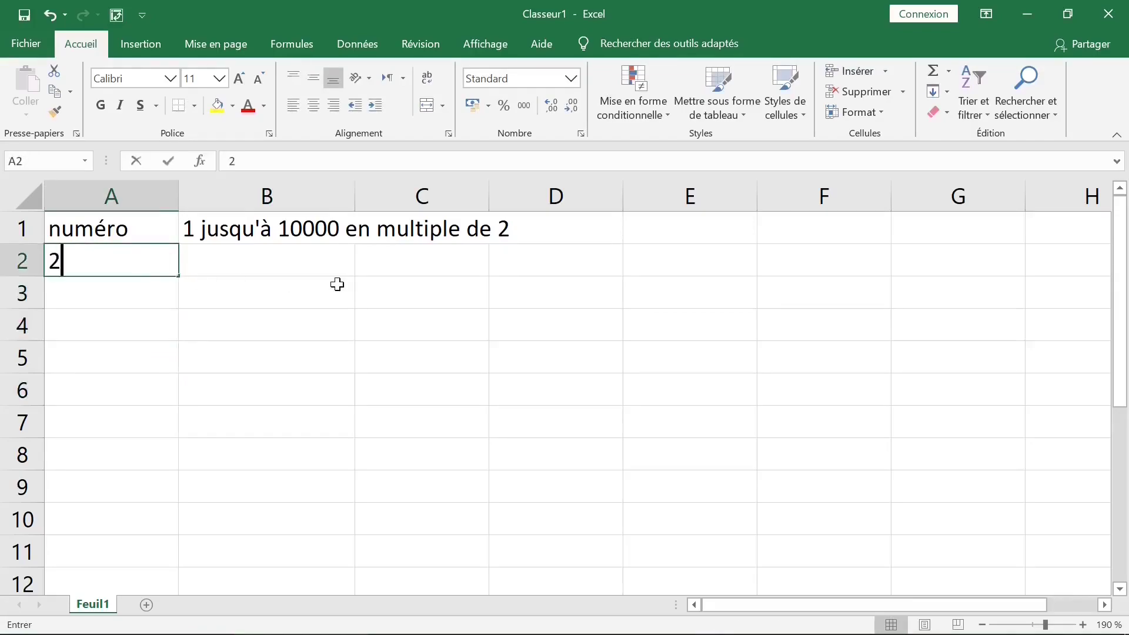
{"action": "left_click", "coordinate": [192, 300]}
{"action": "left_click", "coordinate": [128, 263]}
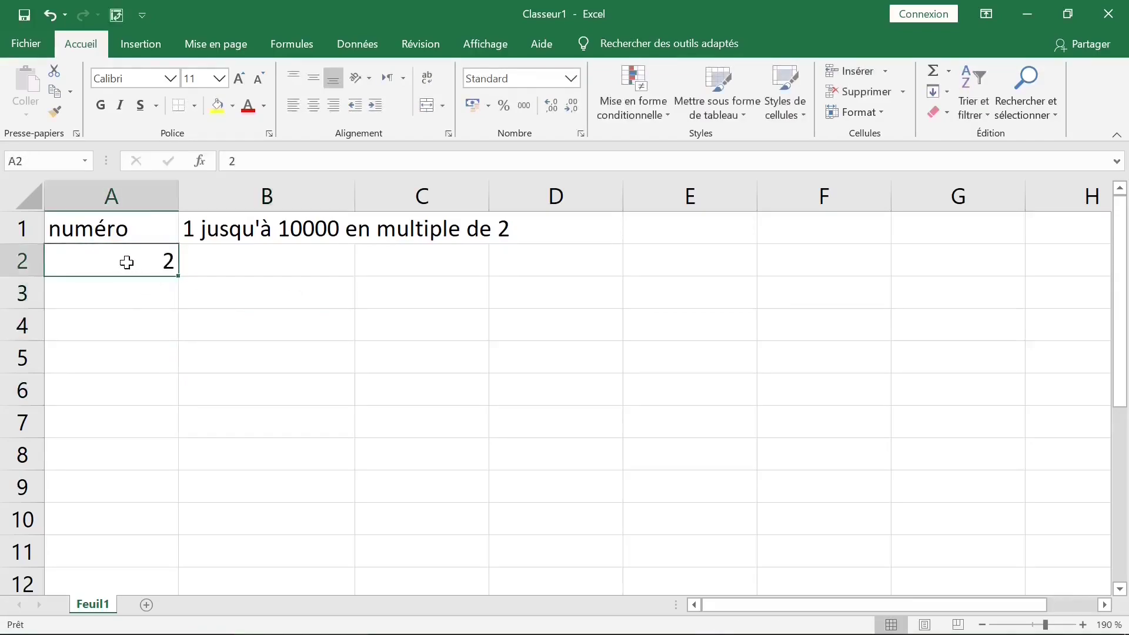
{"action": "left_click", "coordinate": [215, 108]}
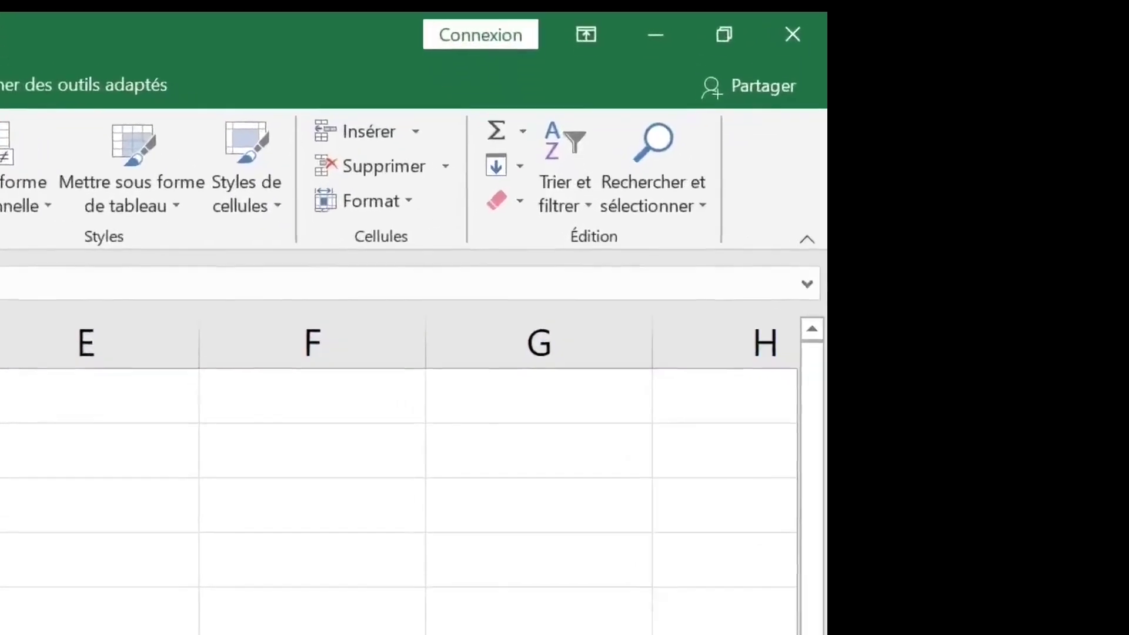
Step: Fill a linear data series in columns starting from A2, with a step value of 2 and a last value of 10000
{"action": "left_click", "coordinate": [510, 140]}
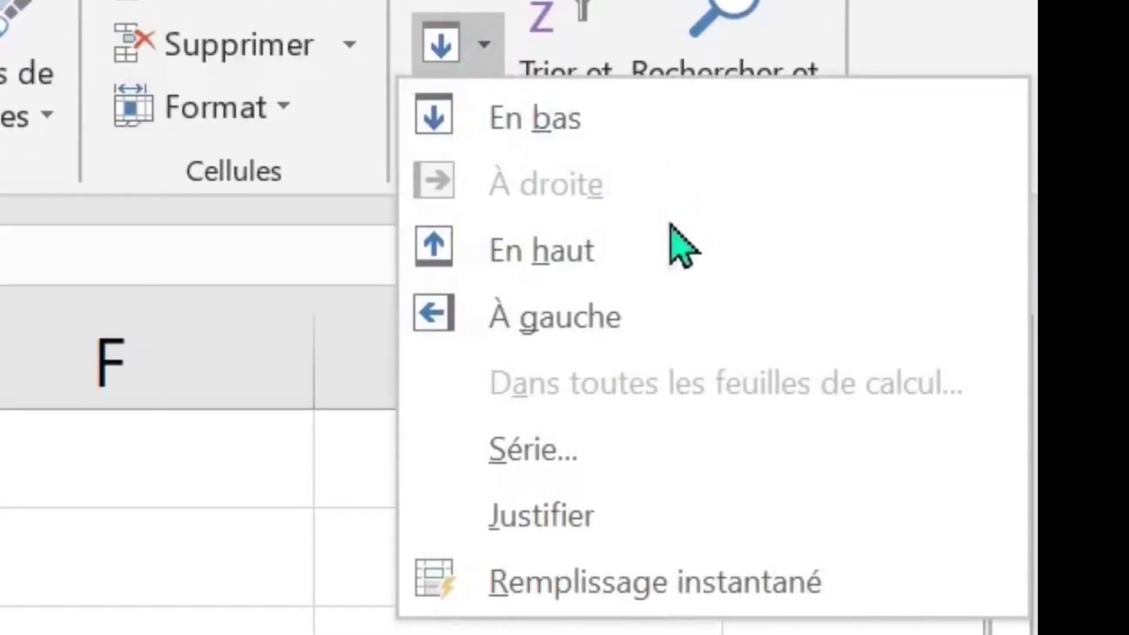
{"action": "left_click", "coordinate": [562, 476]}
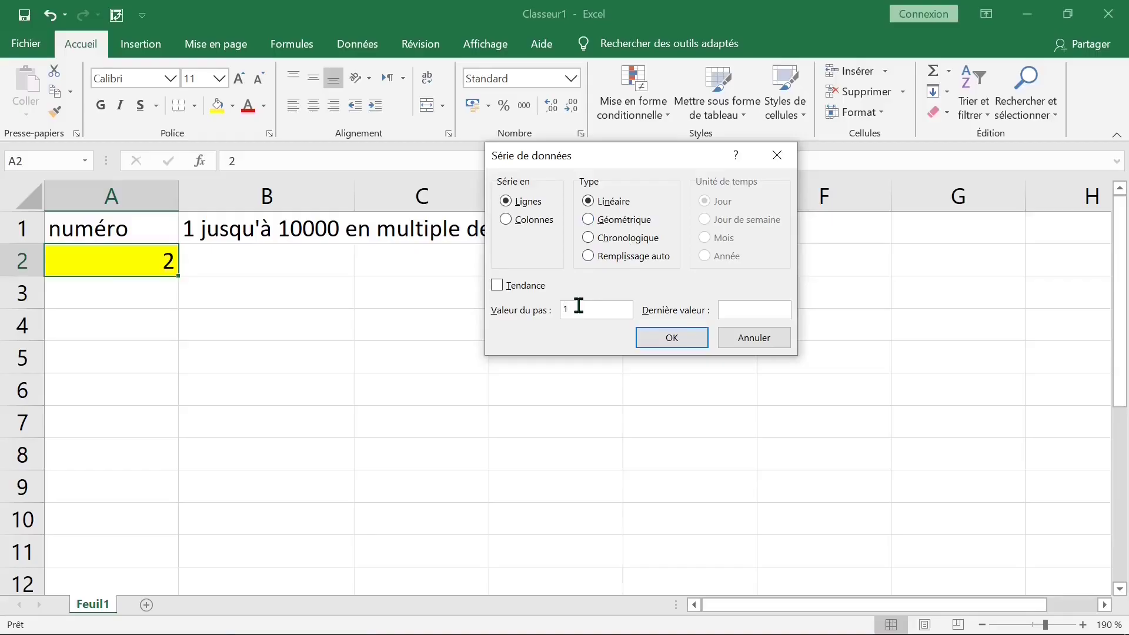
{"action": "double_click", "coordinate": [579, 306]}
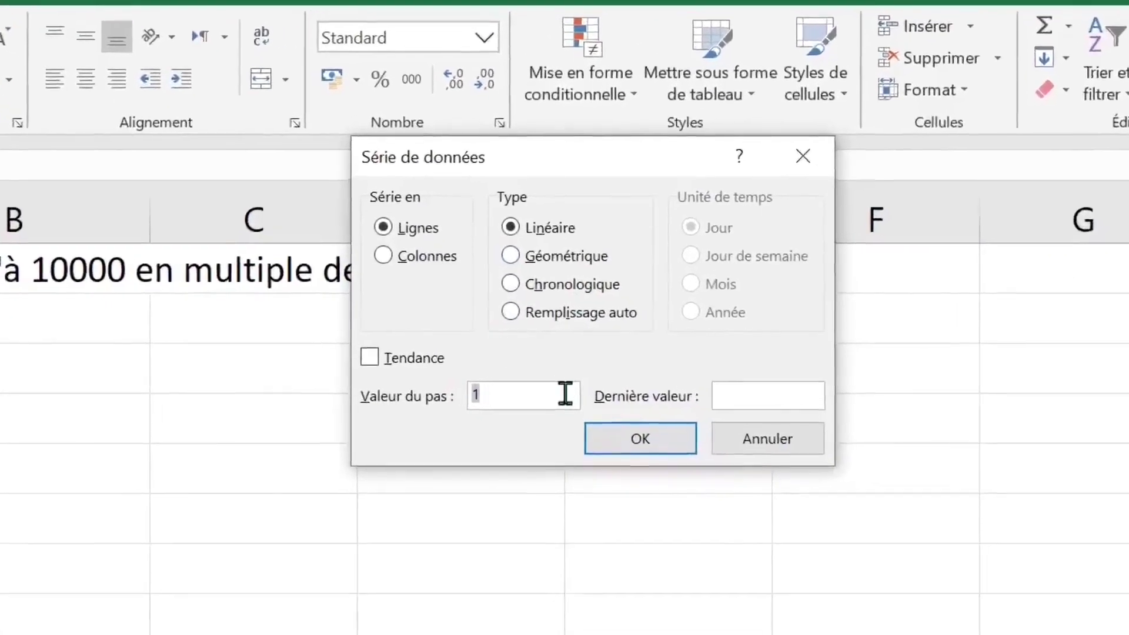
{"action": "type", "text": "2"}
{"action": "left_click", "coordinate": [855, 411]}
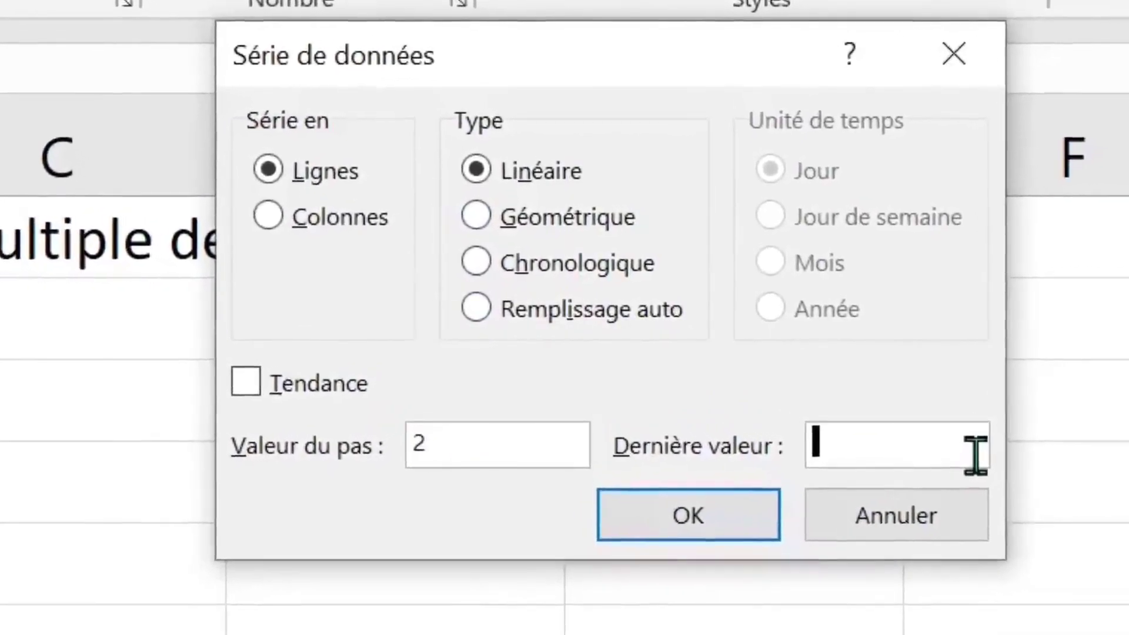
{"action": "type", "text": "10000"}
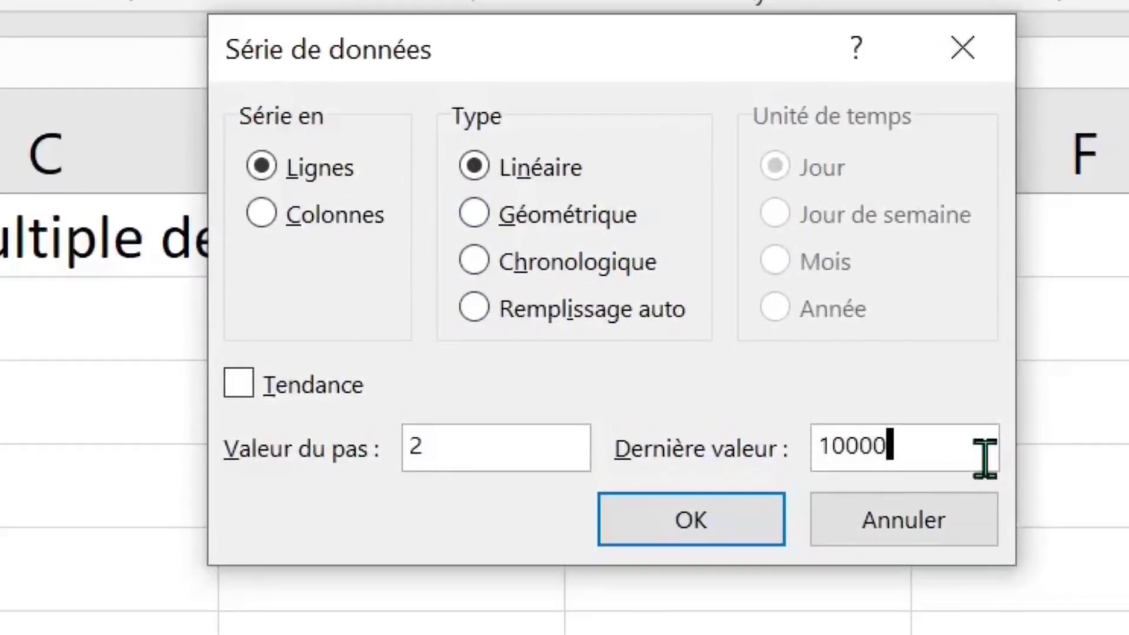
{"action": "left_click", "coordinate": [266, 215]}
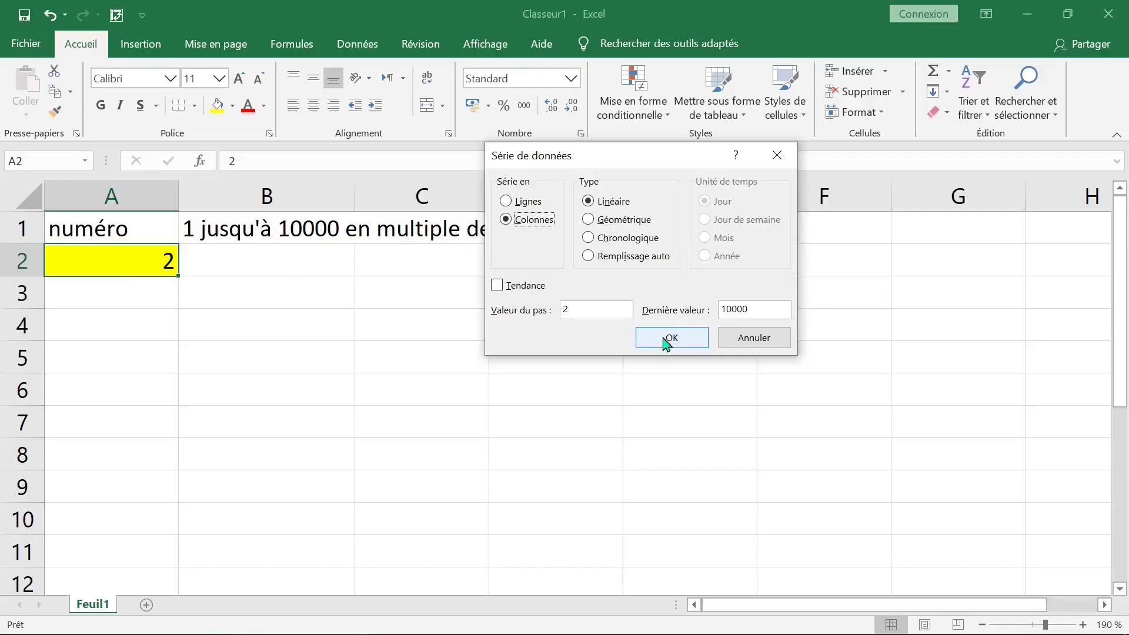
{"action": "left_click", "coordinate": [670, 520]}
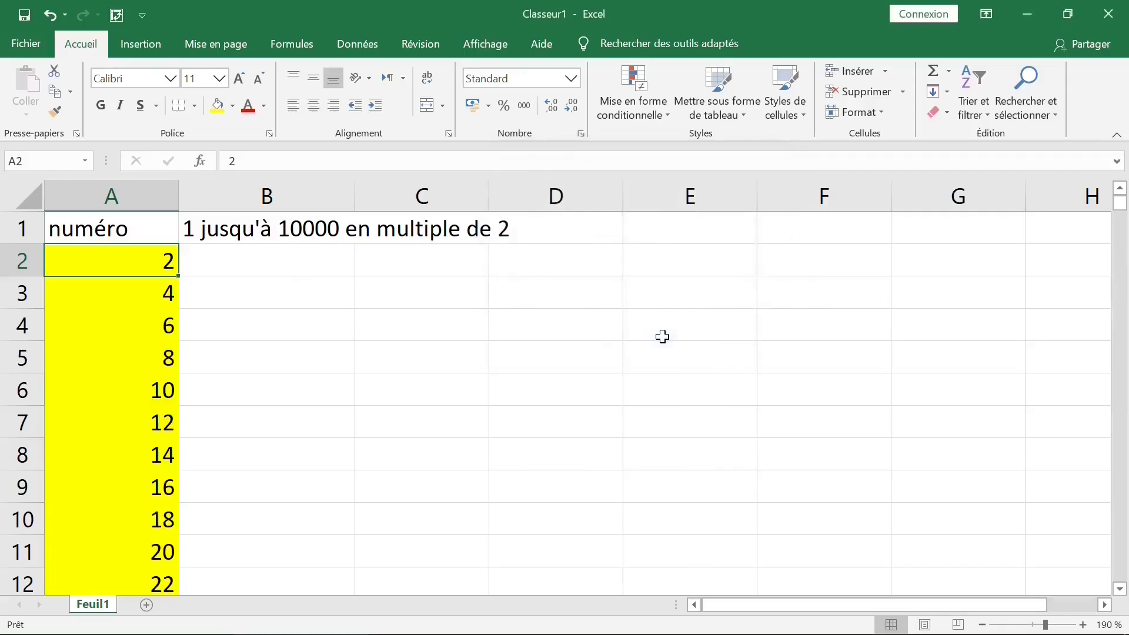
Step: Check the final values of the multiples-of-2 series in column A, and undo the last change
{"action": "left_click", "coordinate": [150, 359]}
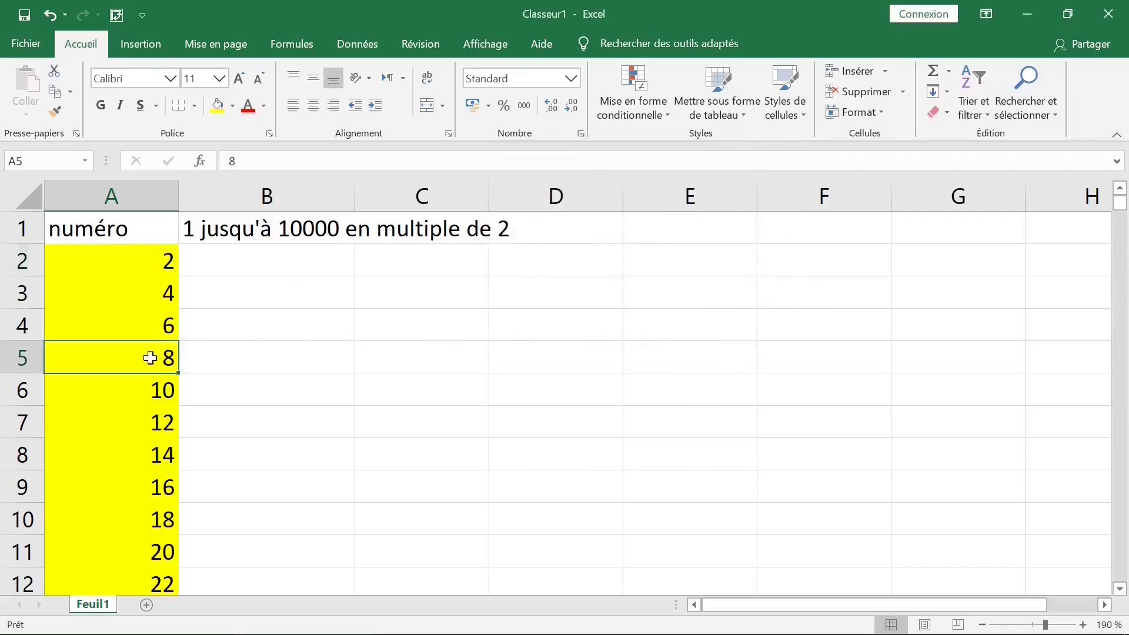
{"action": "key", "text": "ctrl+Down"}
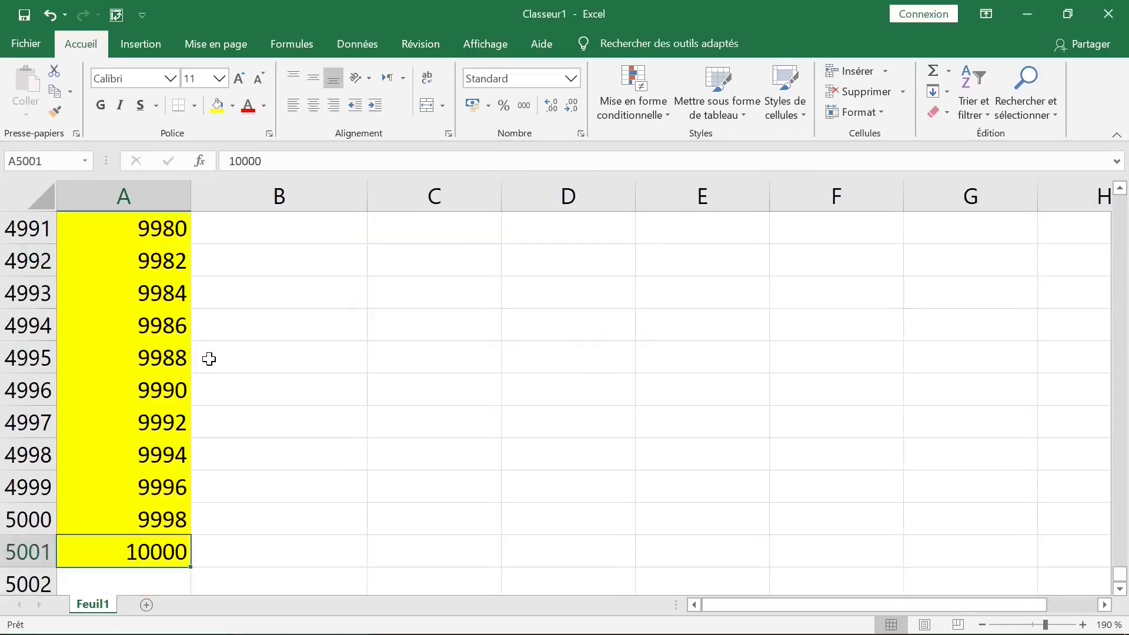
{"action": "left_click", "coordinate": [210, 544]}
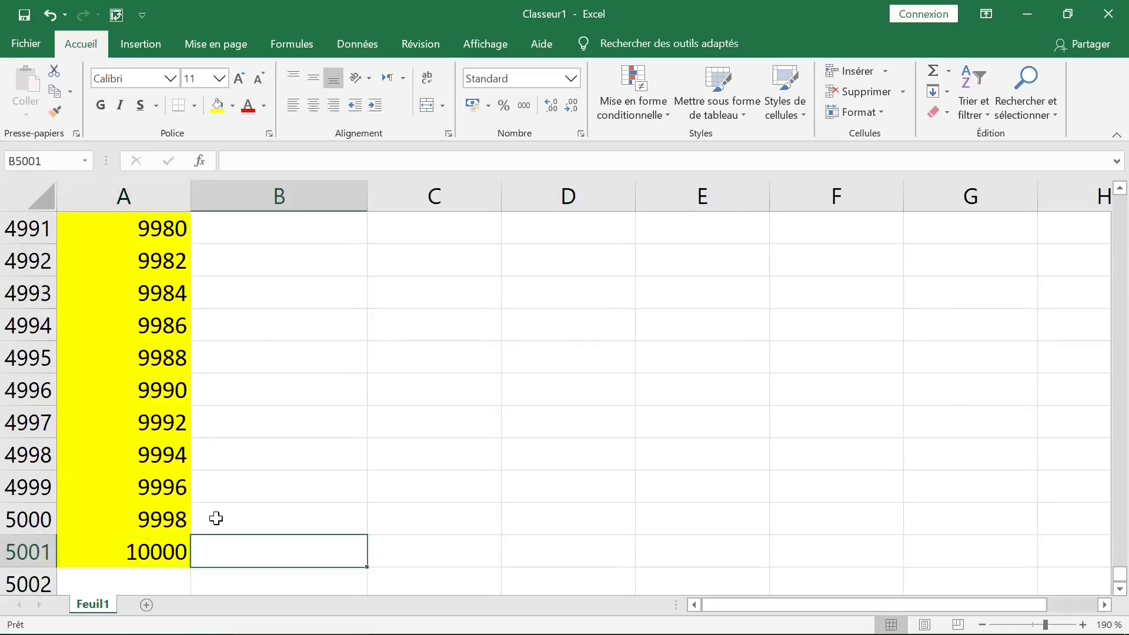
{"action": "left_click_drag", "start_coordinate": [131, 323], "coordinate": [139, 524]}
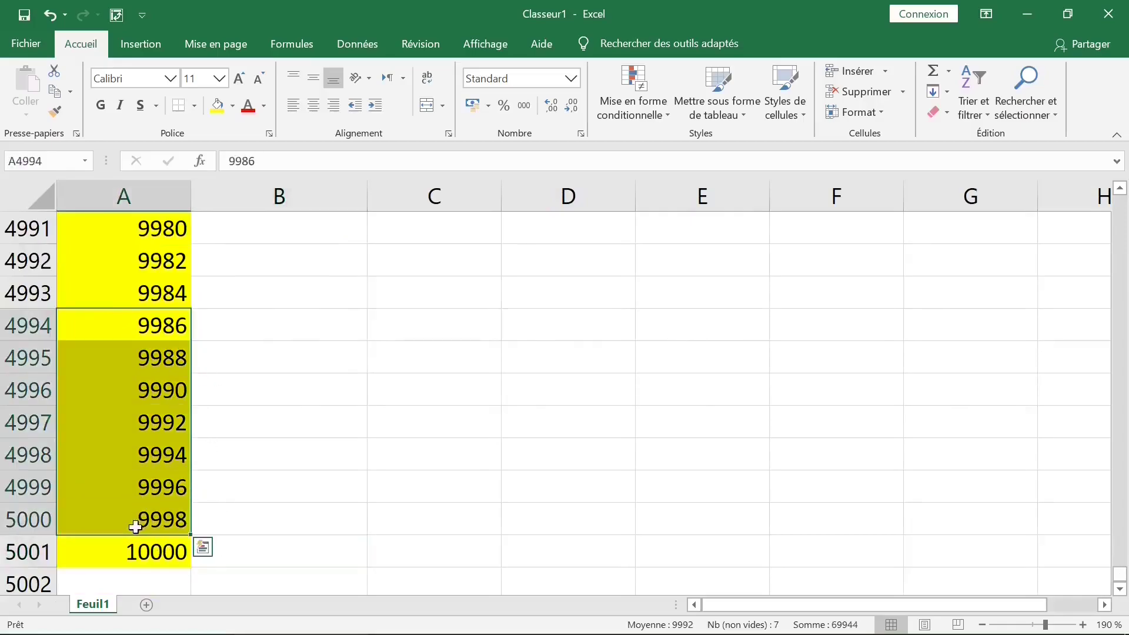
{"action": "left_click", "coordinate": [158, 525]}
{"action": "key", "text": "ctrl+z"}
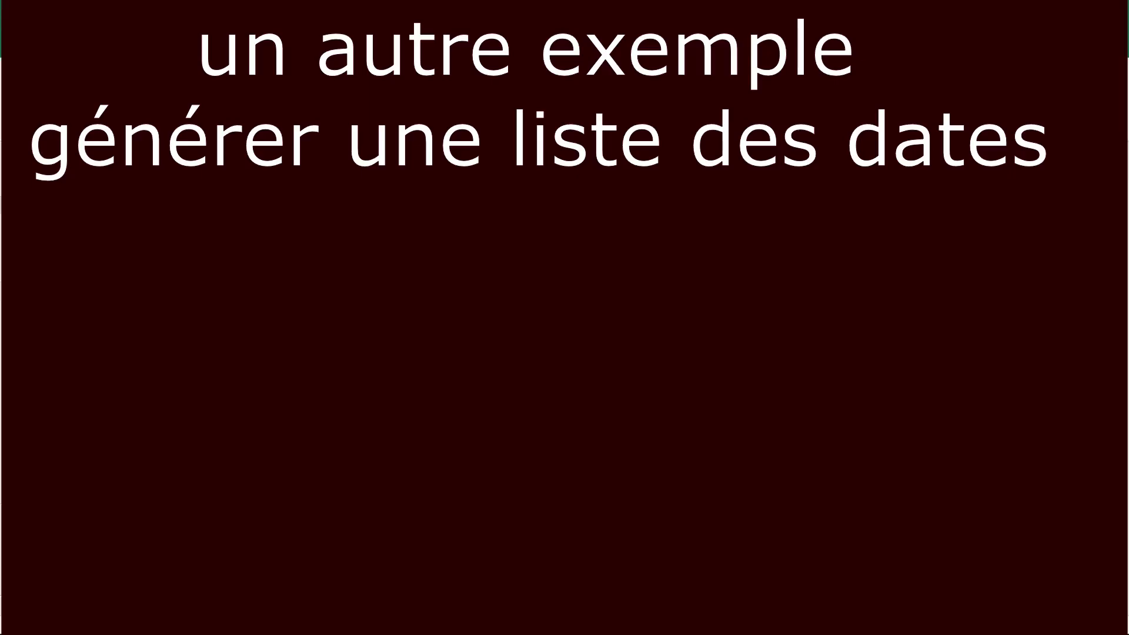
Step: Enter the date 01/02/2010 in cell B1 of sheet Feuil2
{"action": "left_click", "coordinate": [287, 241]}
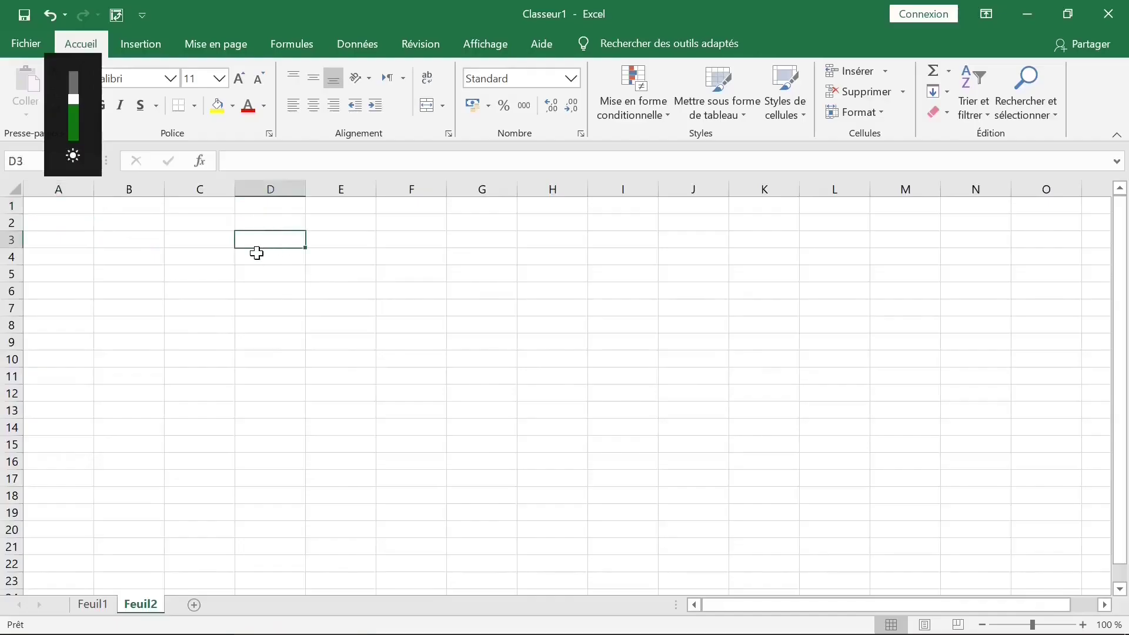
{"action": "scroll", "coordinate": [257, 253], "scroll_direction": "up", "scroll_amount": 4}
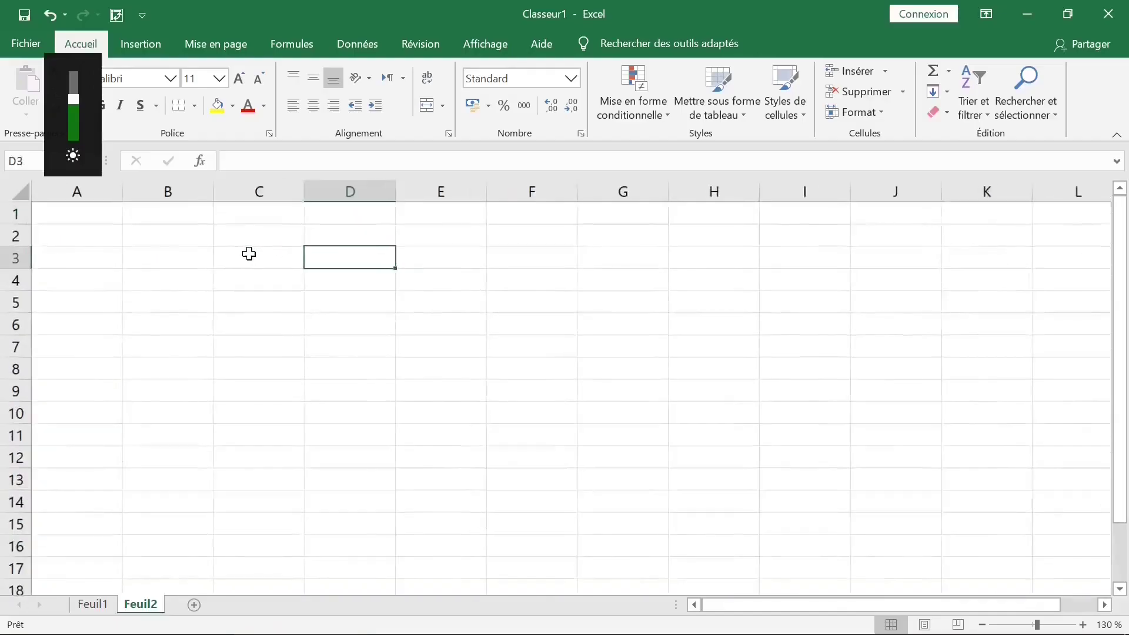
{"action": "left_click", "coordinate": [200, 224]}
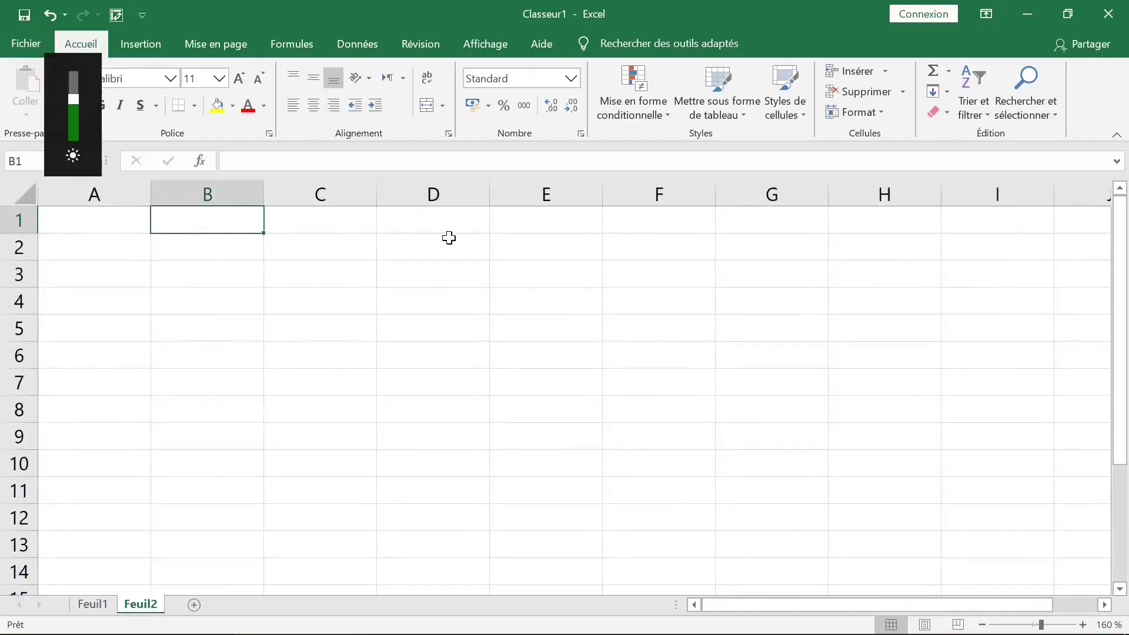
{"action": "type", "text": "1/02/2010"}
{"action": "left_click", "coordinate": [250, 267]}
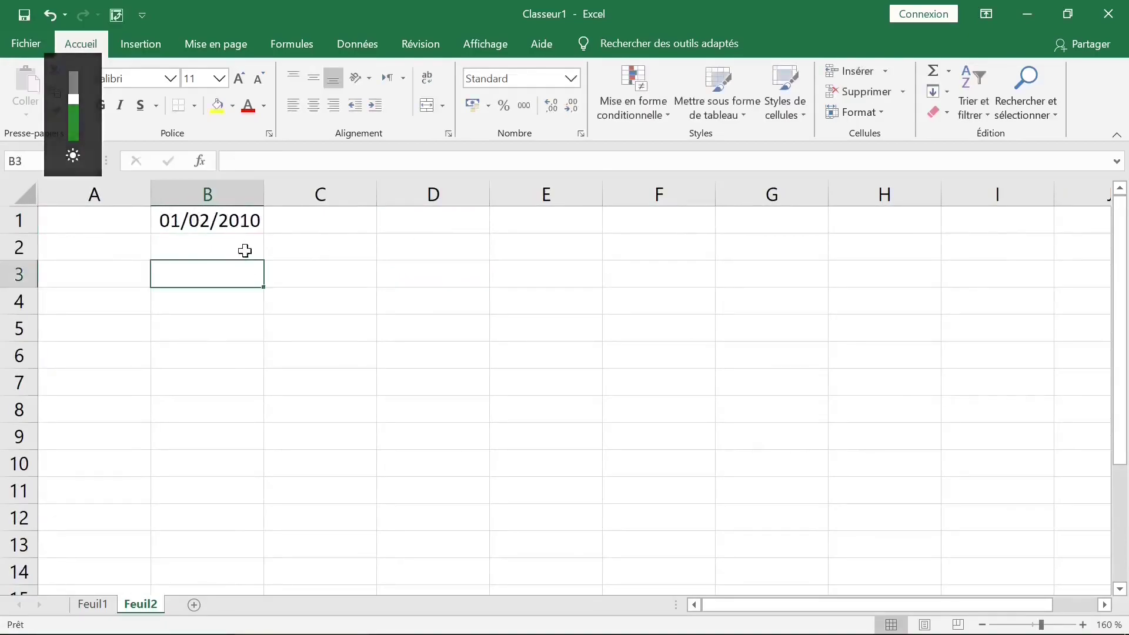
Step: Extend the date in B1 down to B7 with the fill handle as a daily series
{"action": "scroll", "coordinate": [249, 253], "scroll_direction": "up", "scroll_amount": 3}
{"action": "key", "text": "Up"}
{"action": "key", "text": "Up"}
{"action": "mouse_move", "coordinate": [337, 248]}
{"action": "left_mouse_down"}
{"action": "mouse_move", "coordinate": [337, 452]}
{"action": "mouse_move", "coordinate": [340, 253]}
{"action": "left_mouse_up"}
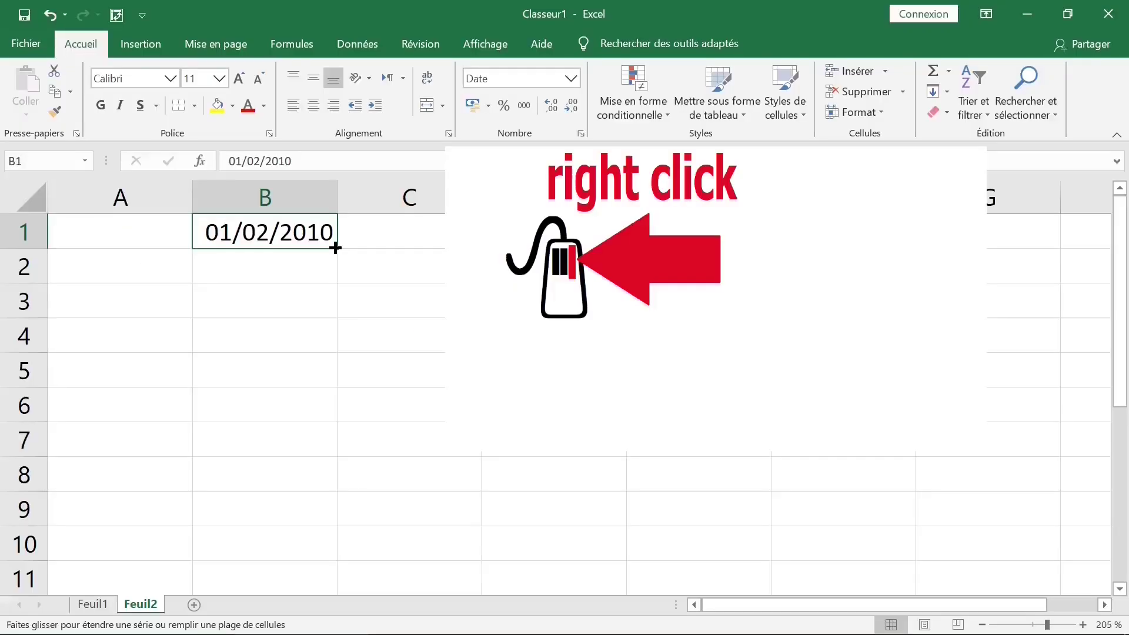
{"action": "left_click_drag", "start_coordinate": [336, 245], "coordinate": [338, 455]}
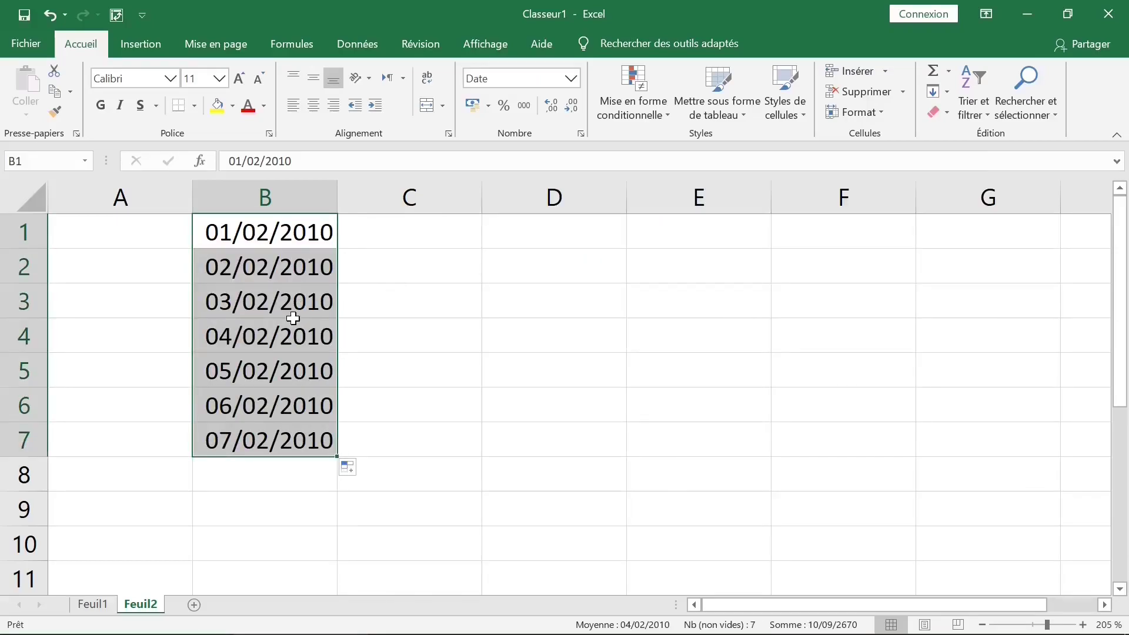
Step: Collapse the ribbon and switch the autofill of B1:B7 to weekday increments (Incrémenter les jours de semaine)
{"action": "left_click", "coordinate": [357, 469]}
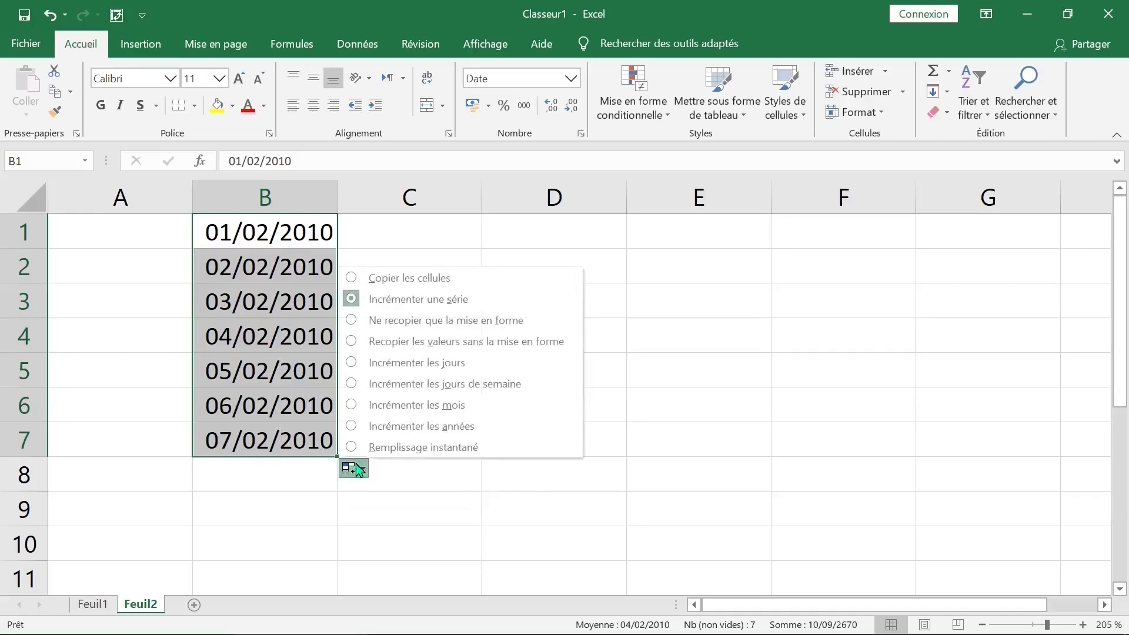
{"action": "left_click", "coordinate": [59, 50]}
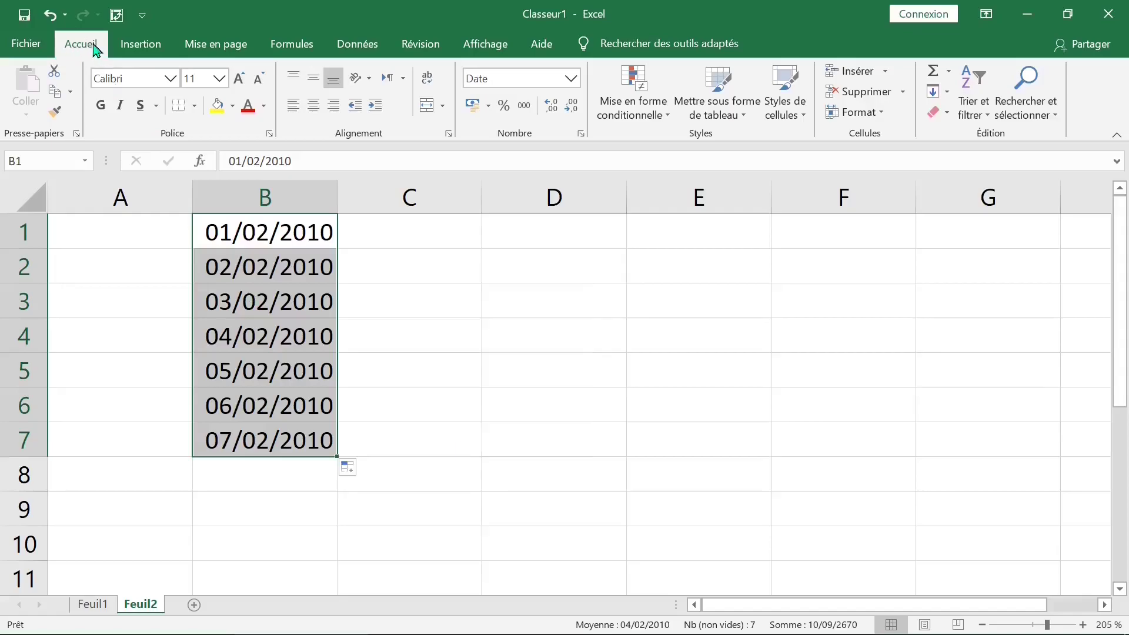
{"action": "double_click", "coordinate": [93, 45]}
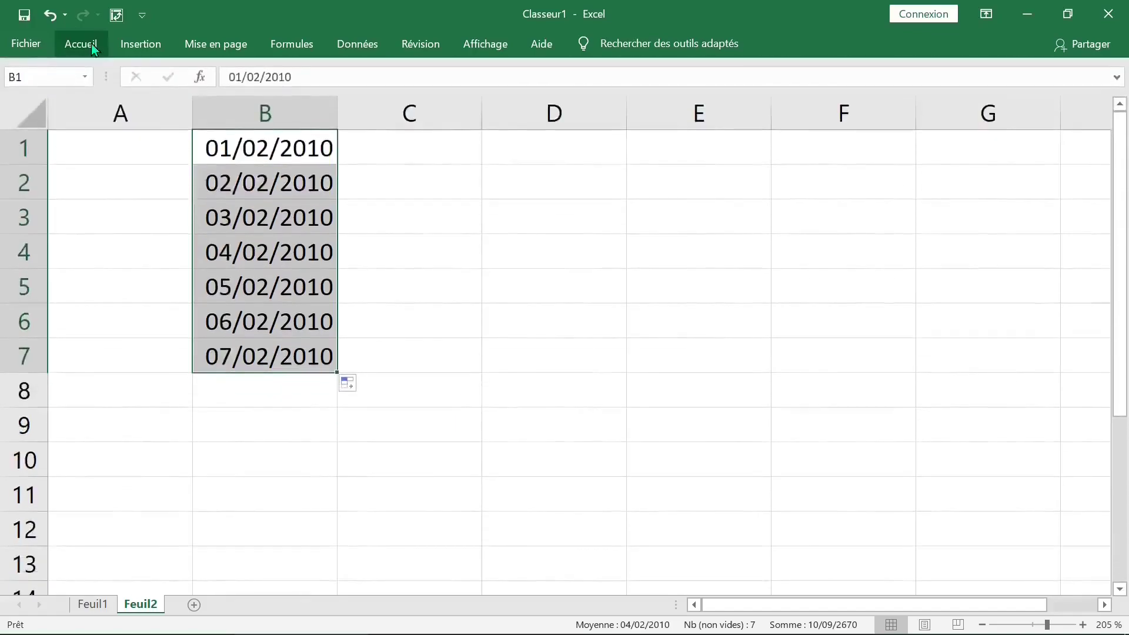
{"action": "left_click", "coordinate": [363, 386]}
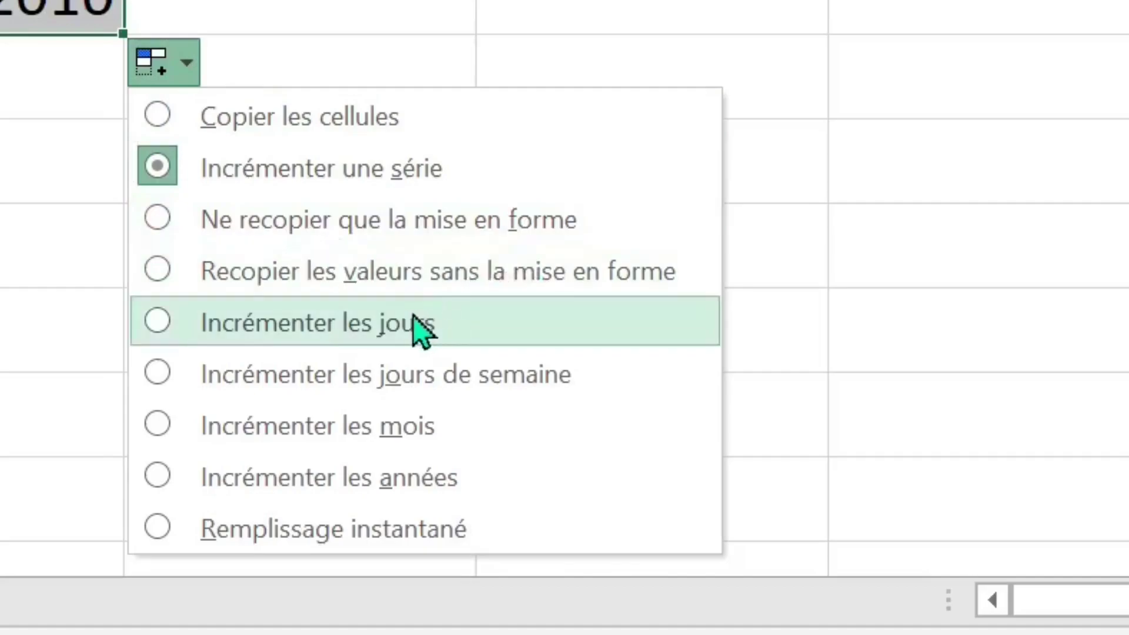
{"action": "left_click", "coordinate": [574, 381]}
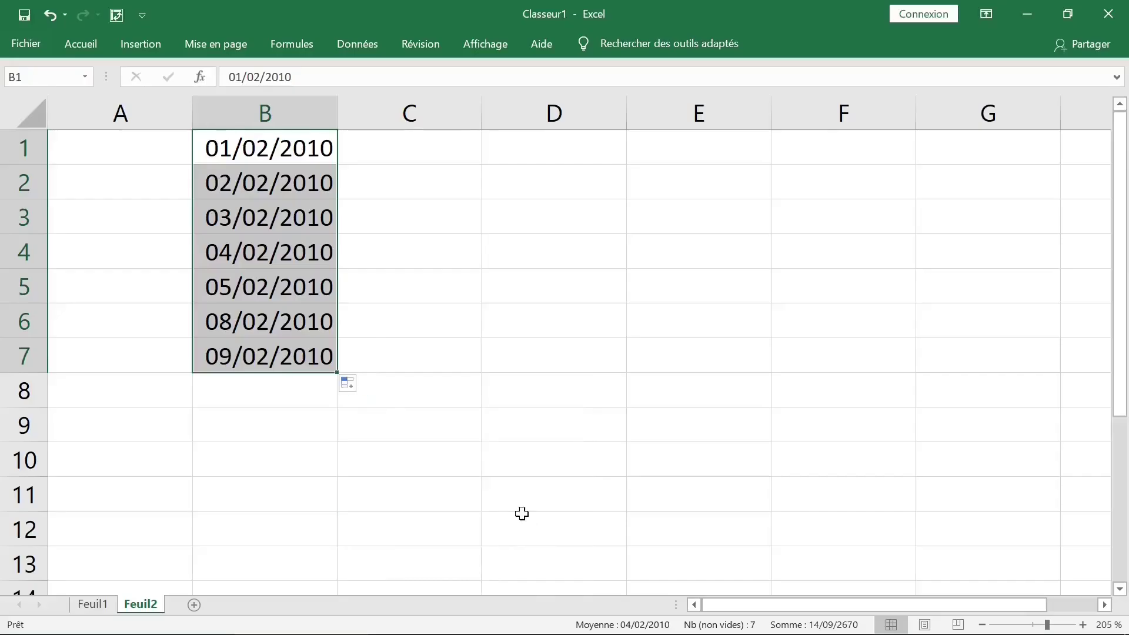
Step: Format the dates in B1:B7 with the long date type "*mercredi 14 mars 2012", and widen column B to fit them
{"action": "left_click_drag", "start_coordinate": [338, 114], "coordinate": [374, 118]}
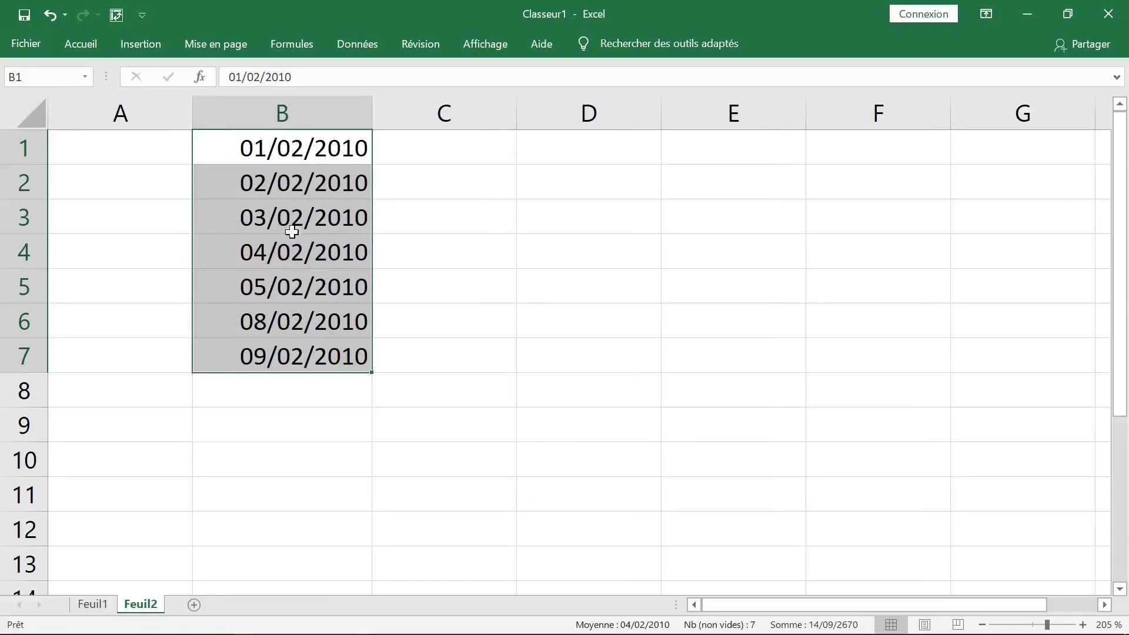
{"action": "right_click", "coordinate": [255, 155]}
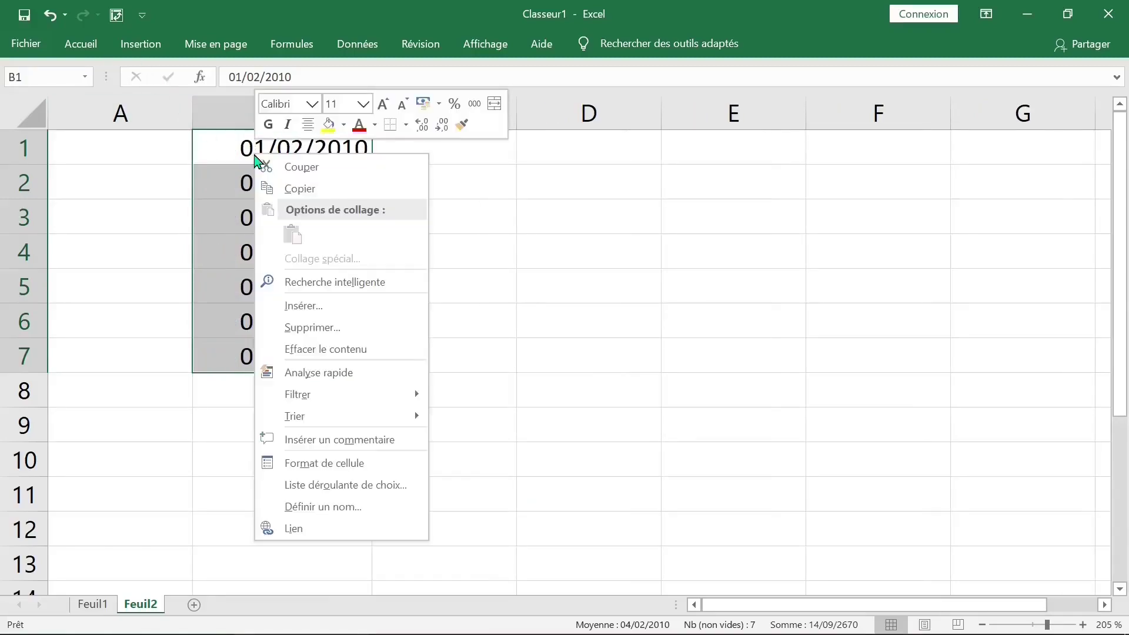
{"action": "left_click", "coordinate": [307, 462]}
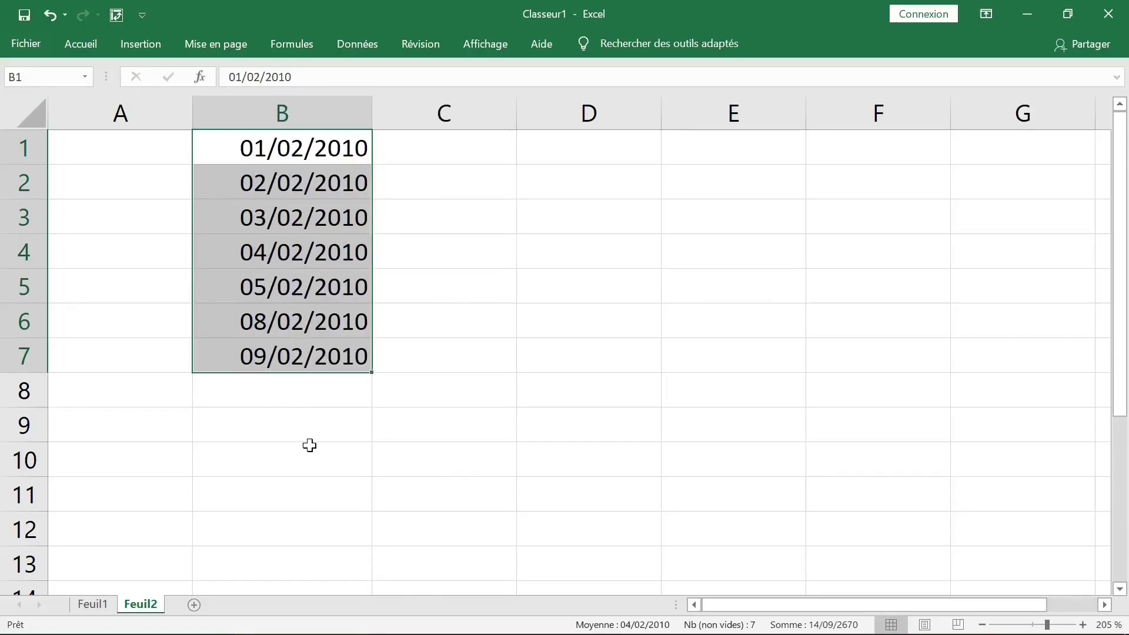
{"action": "left_click_drag", "start_coordinate": [411, 197], "coordinate": [588, 82]}
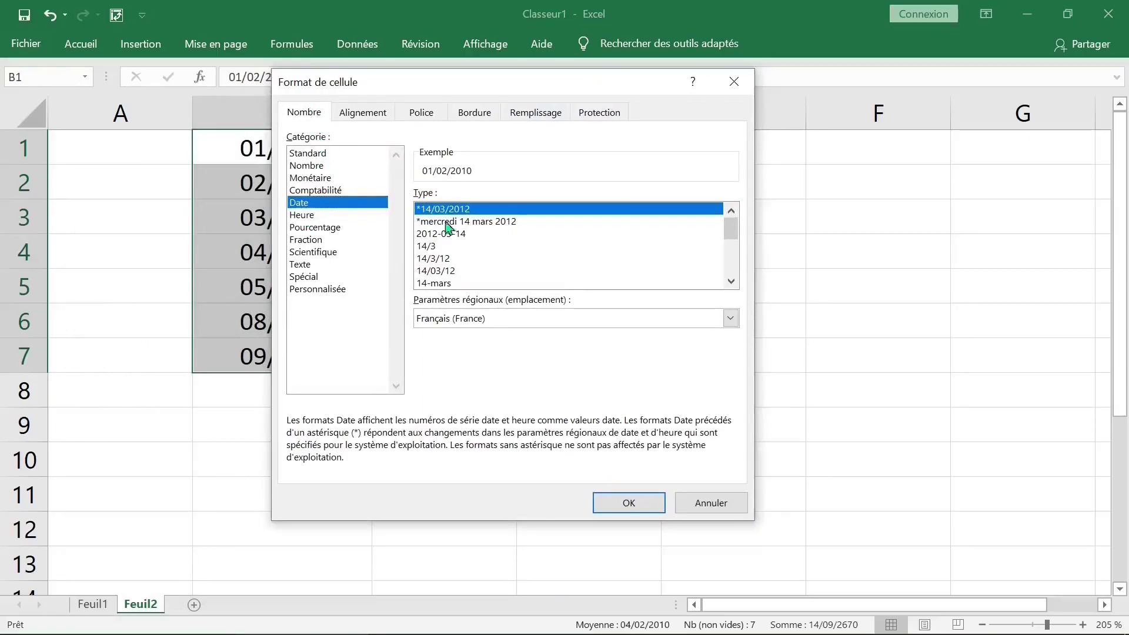
{"action": "left_click", "coordinate": [494, 223]}
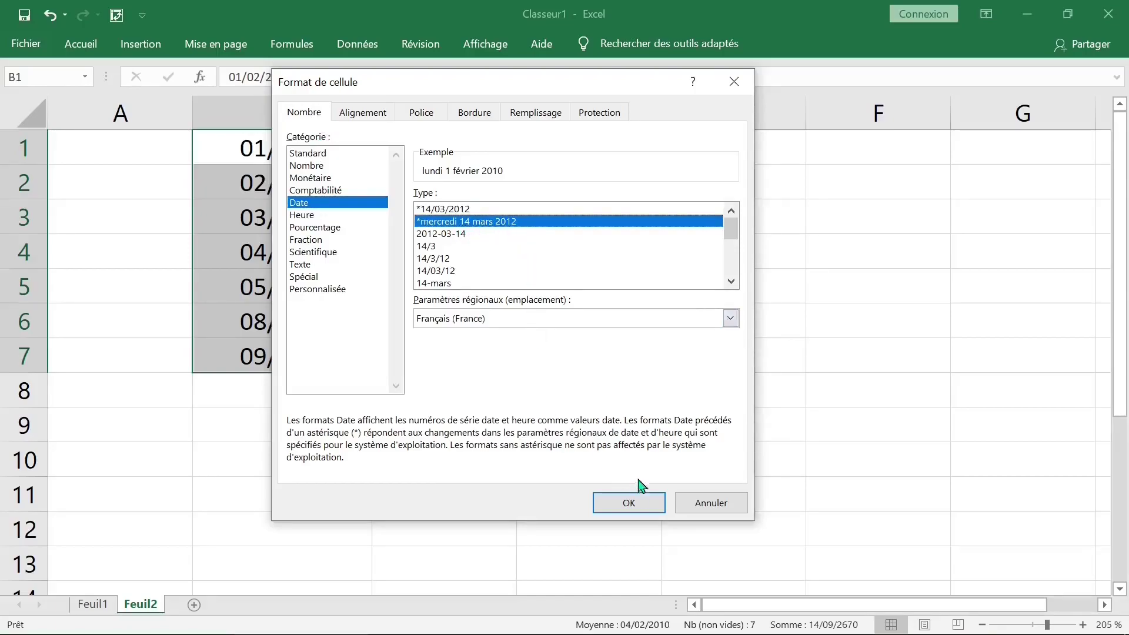
{"action": "left_click", "coordinate": [626, 501]}
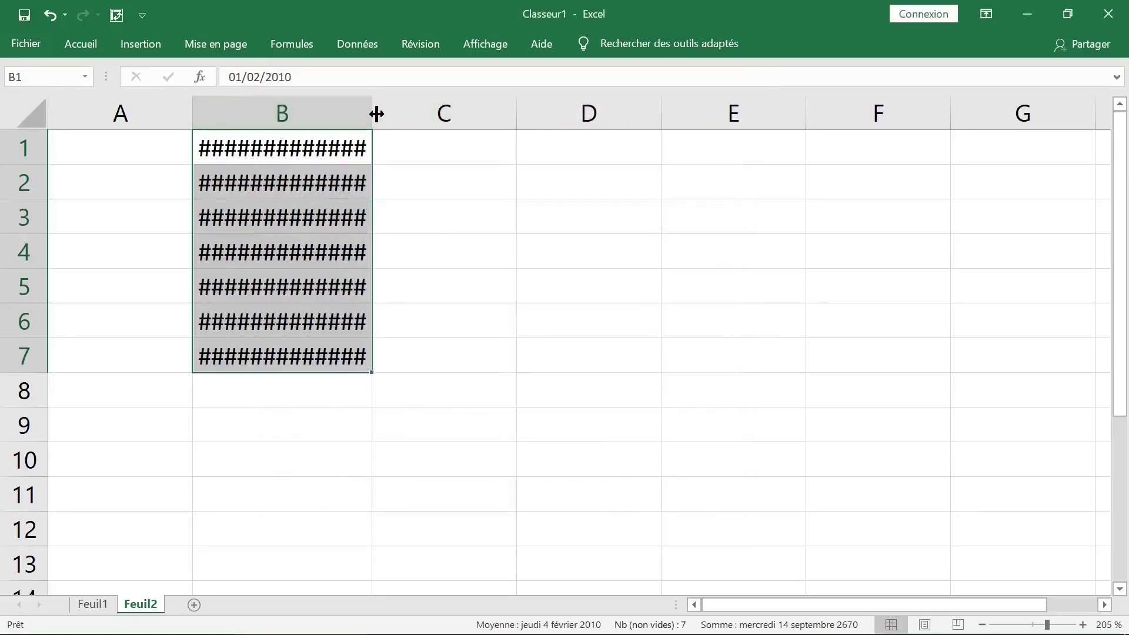
{"action": "left_click_drag", "start_coordinate": [377, 114], "coordinate": [492, 118]}
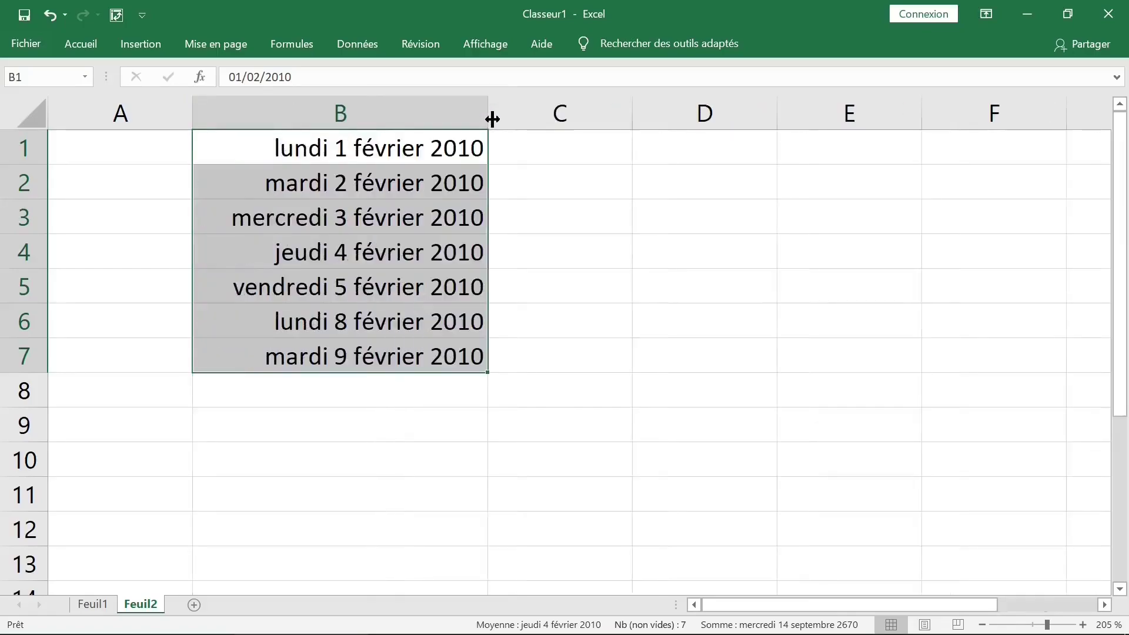
Step: Examine the day names of the dates in column B, especially the passage from B5 to B6, and reselect B1
{"action": "left_click", "coordinate": [340, 141]}
{"action": "left_click", "coordinate": [304, 187]}
{"action": "left_click", "coordinate": [310, 221]}
{"action": "left_click_drag", "start_coordinate": [307, 276], "coordinate": [292, 320]}
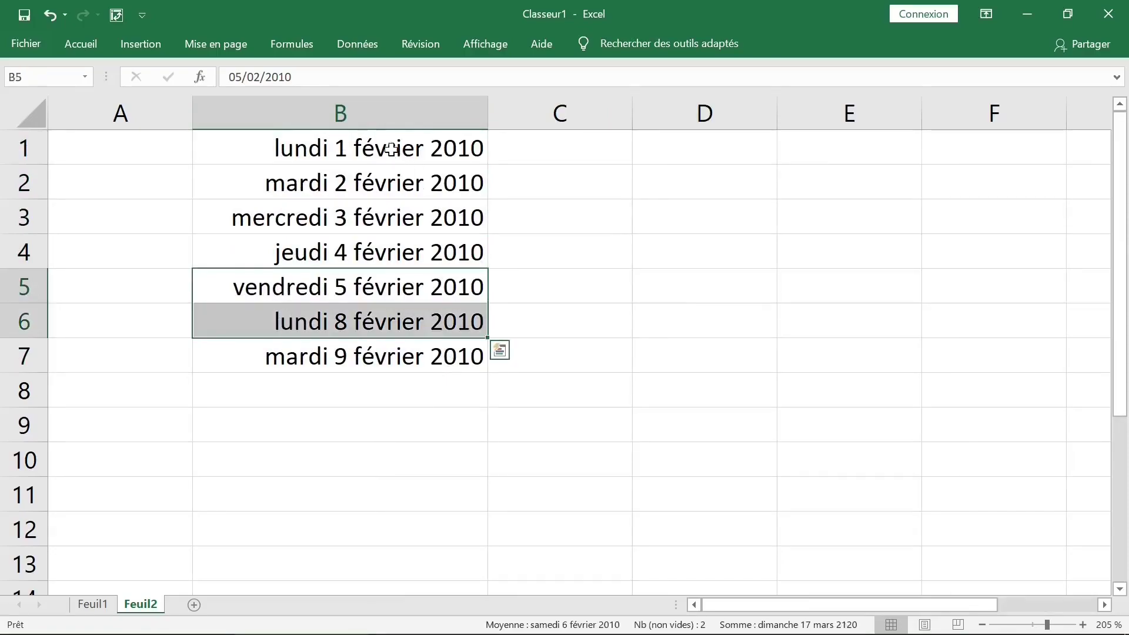
{"action": "left_click", "coordinate": [391, 149]}
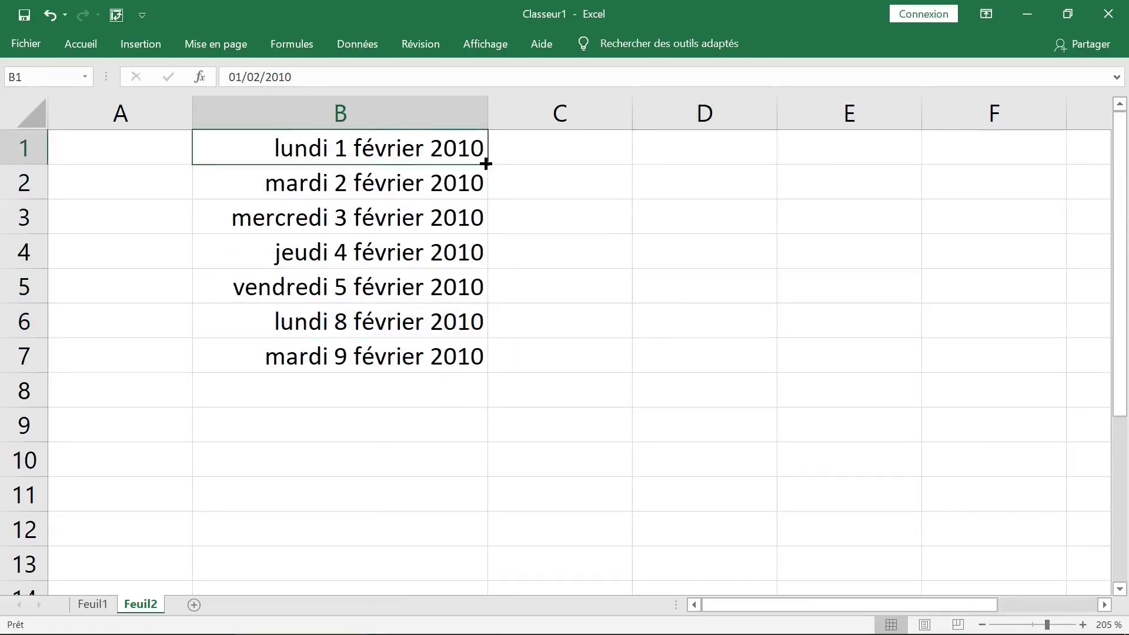
Step: Clear B2:B7, refill from B1 down to B7 with month increments (Incrémenter les mois), and check the dates in B2:B4
{"action": "left_click_drag", "start_coordinate": [441, 181], "coordinate": [442, 364]}
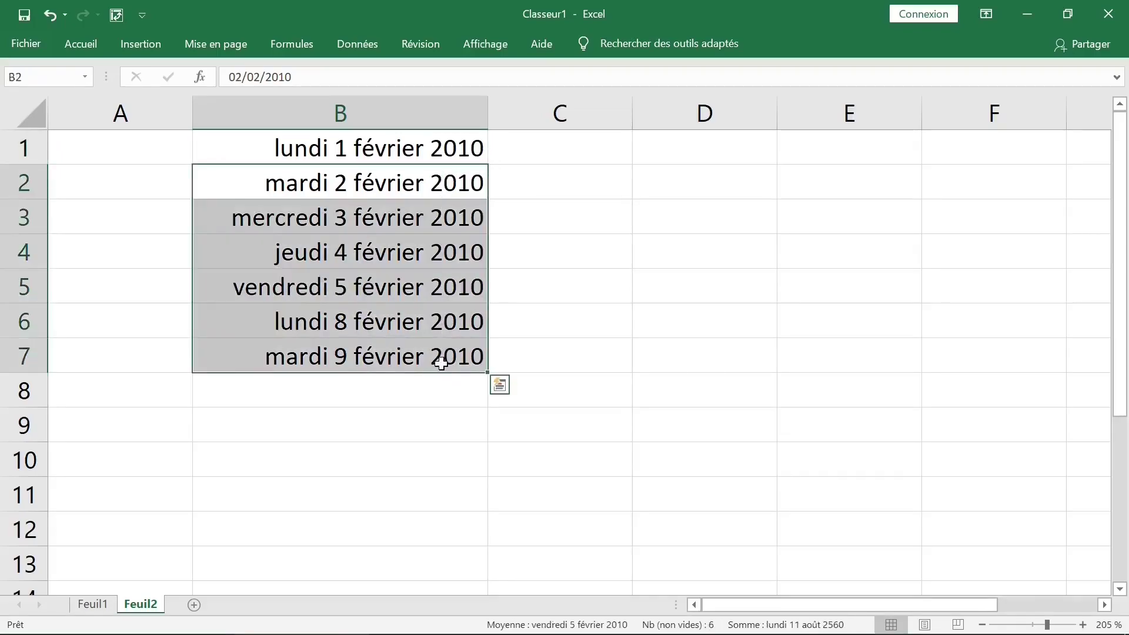
{"action": "key", "text": "Delete"}
{"action": "left_click", "coordinate": [441, 150]}
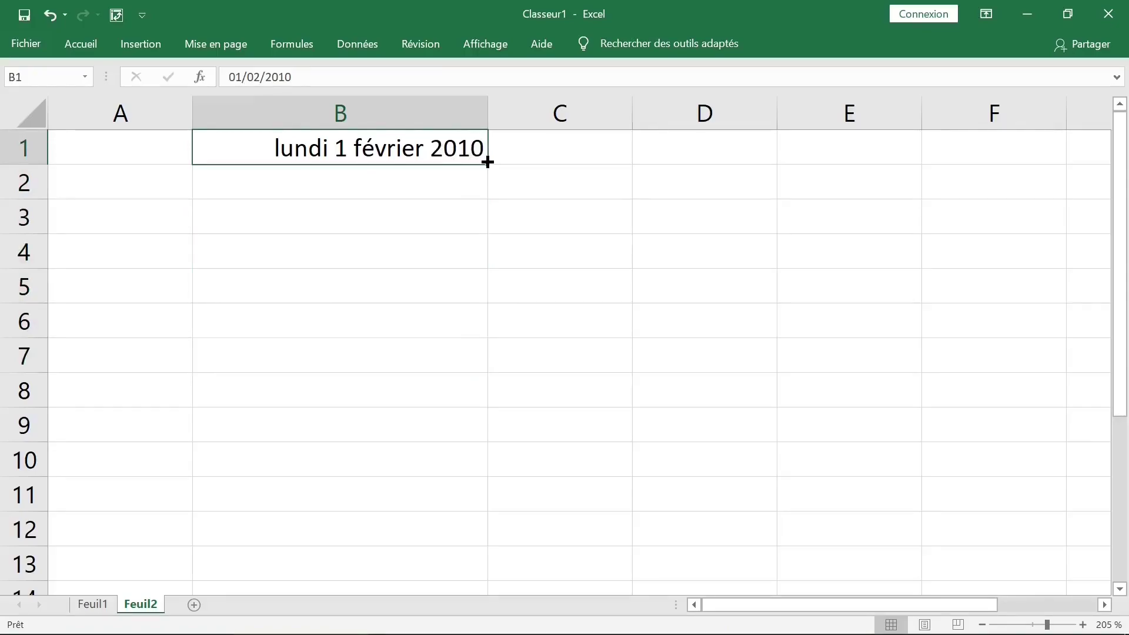
{"action": "left_click_drag", "start_coordinate": [489, 168], "coordinate": [482, 377]}
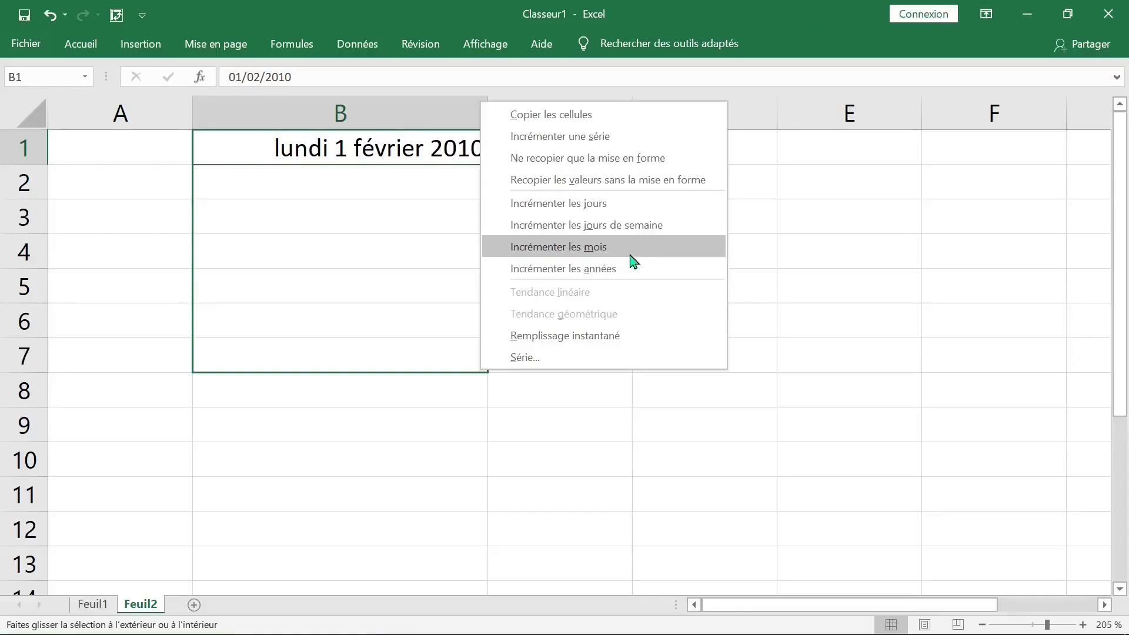
{"action": "left_click", "coordinate": [631, 255]}
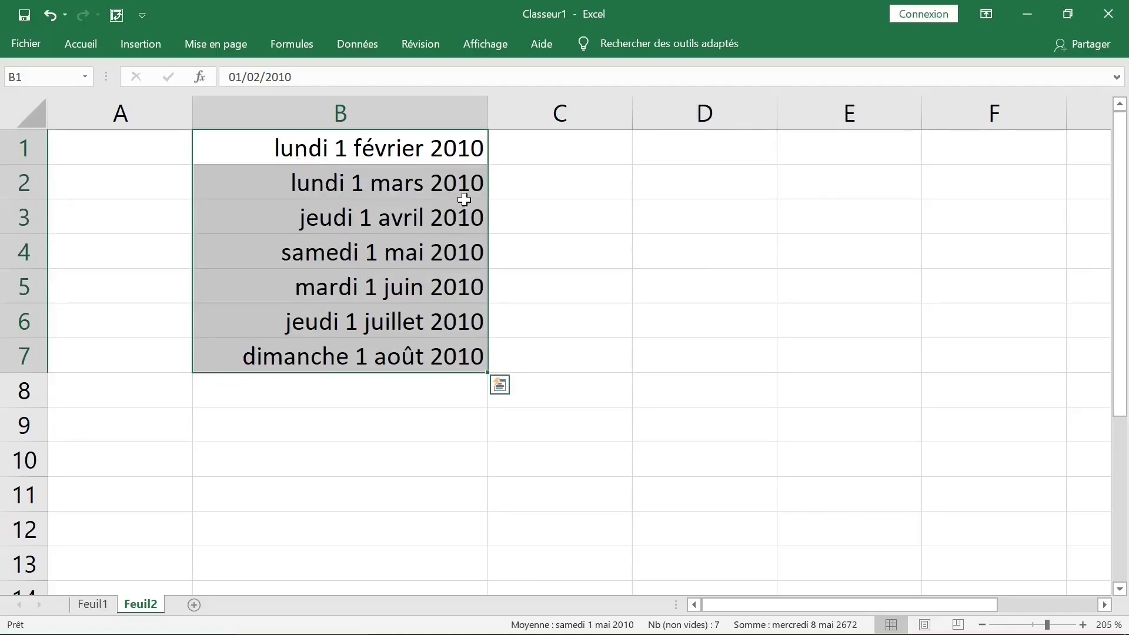
{"action": "left_click", "coordinate": [343, 184]}
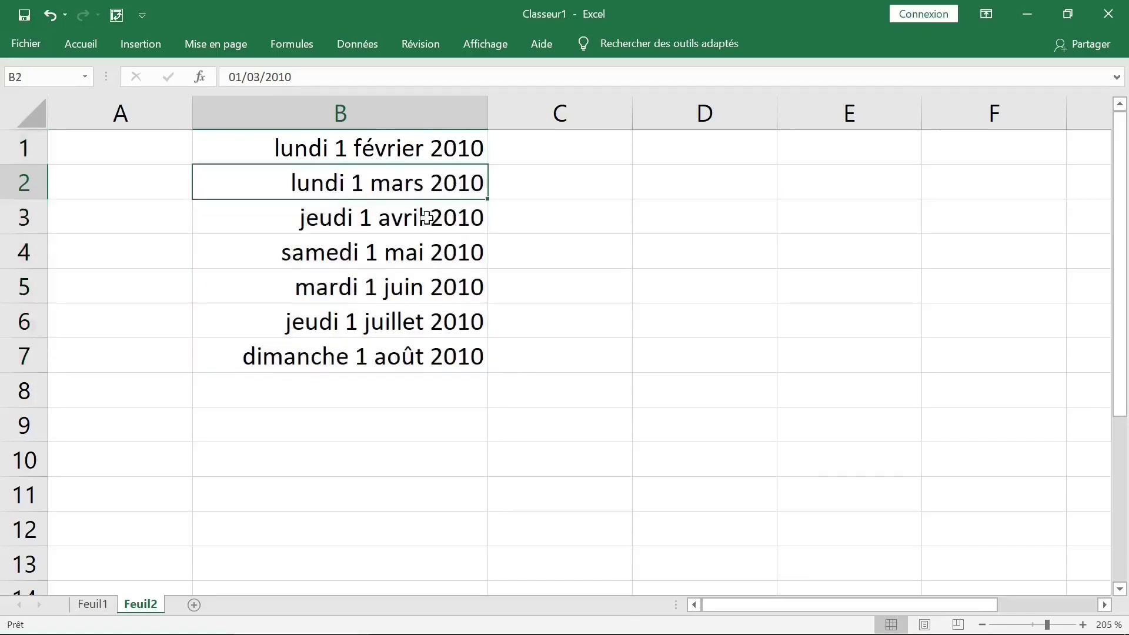
{"action": "left_click", "coordinate": [434, 219]}
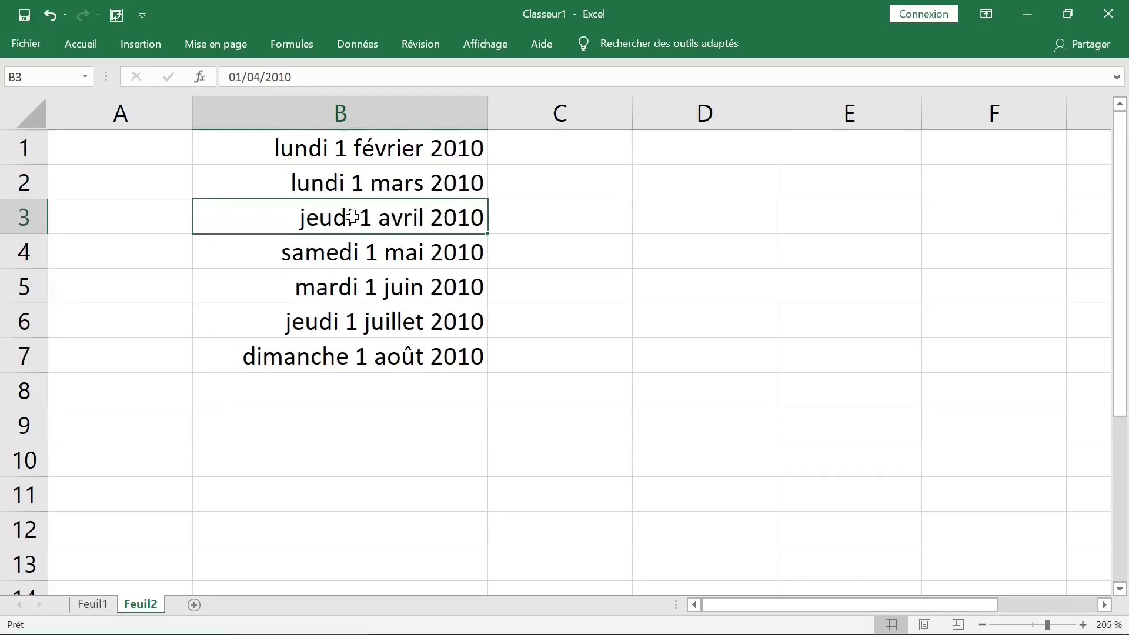
{"action": "left_click", "coordinate": [386, 253]}
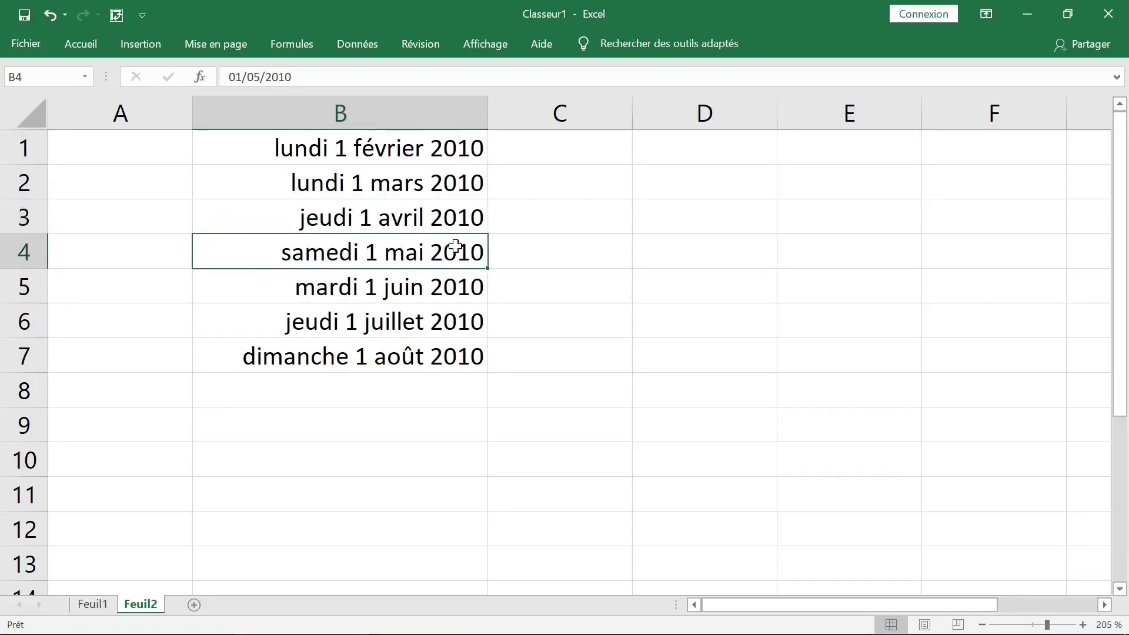
Step: Clear B2:B7 and refill from B1 down to B7 with year increments (Incrémenter les années)
{"action": "left_click_drag", "start_coordinate": [403, 187], "coordinate": [415, 358]}
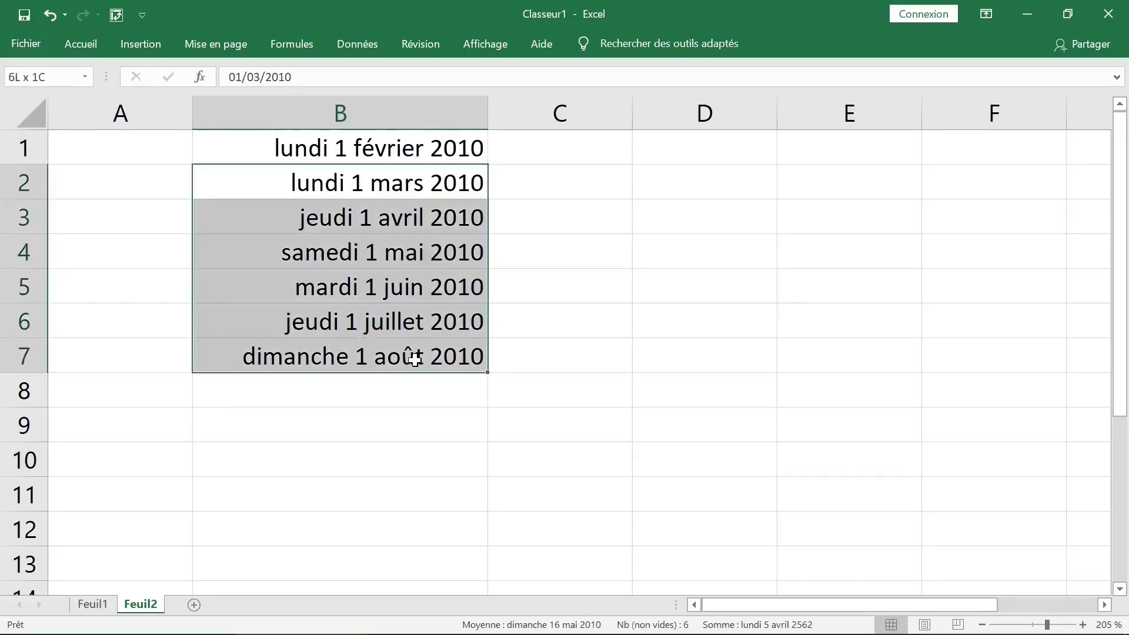
{"action": "key", "text": "Delete"}
{"action": "left_click", "coordinate": [417, 150]}
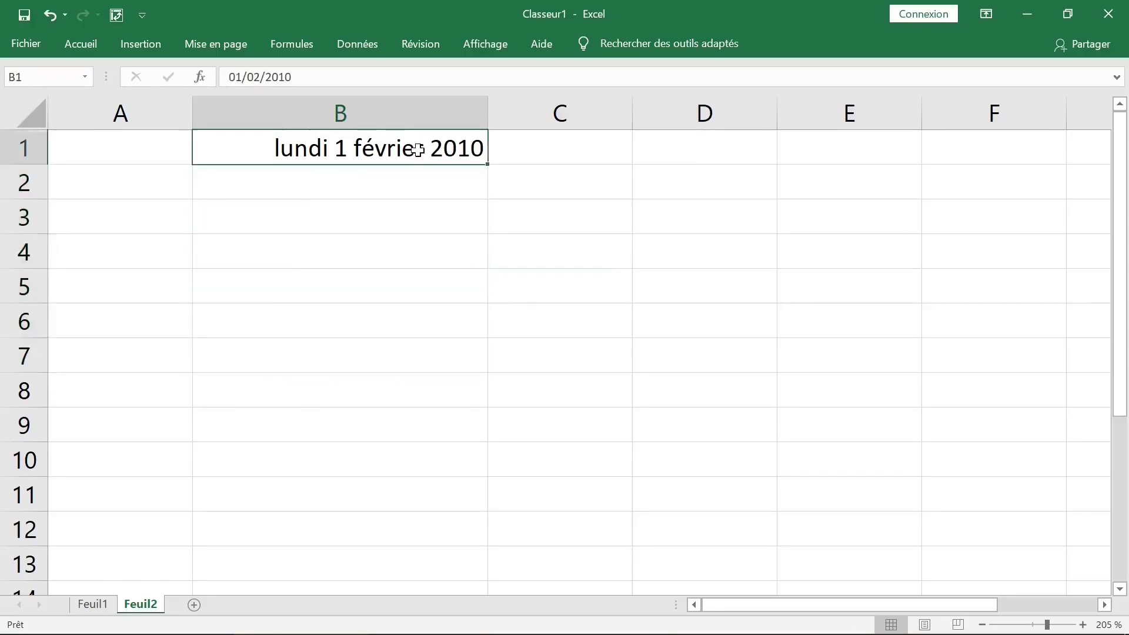
{"action": "left_click_drag", "start_coordinate": [489, 168], "coordinate": [499, 398]}
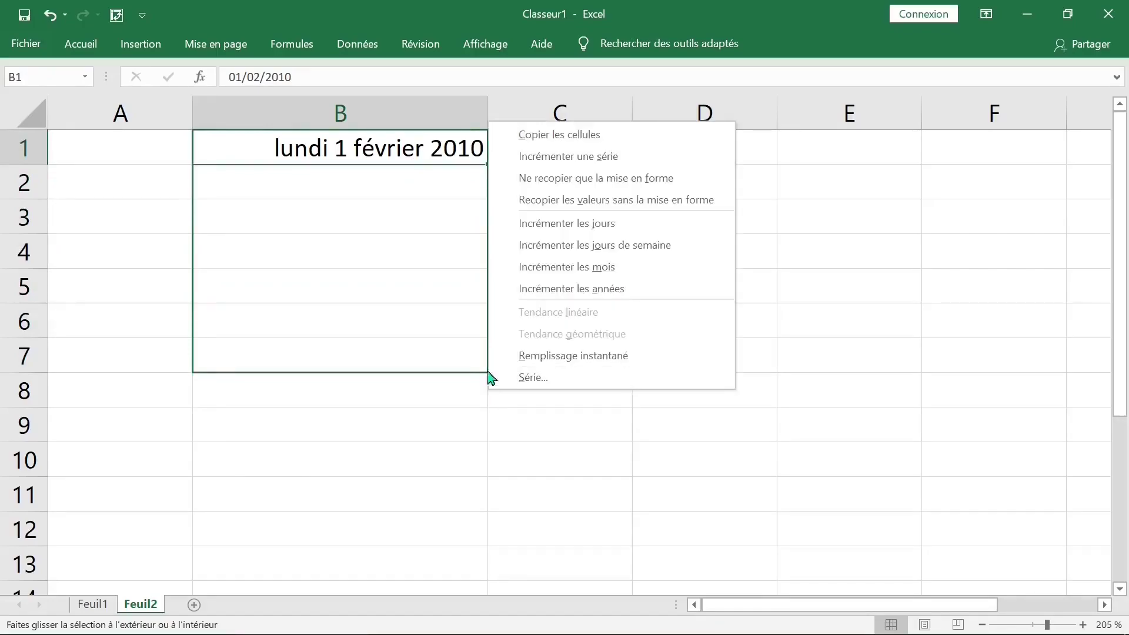
{"action": "left_click", "coordinate": [584, 288]}
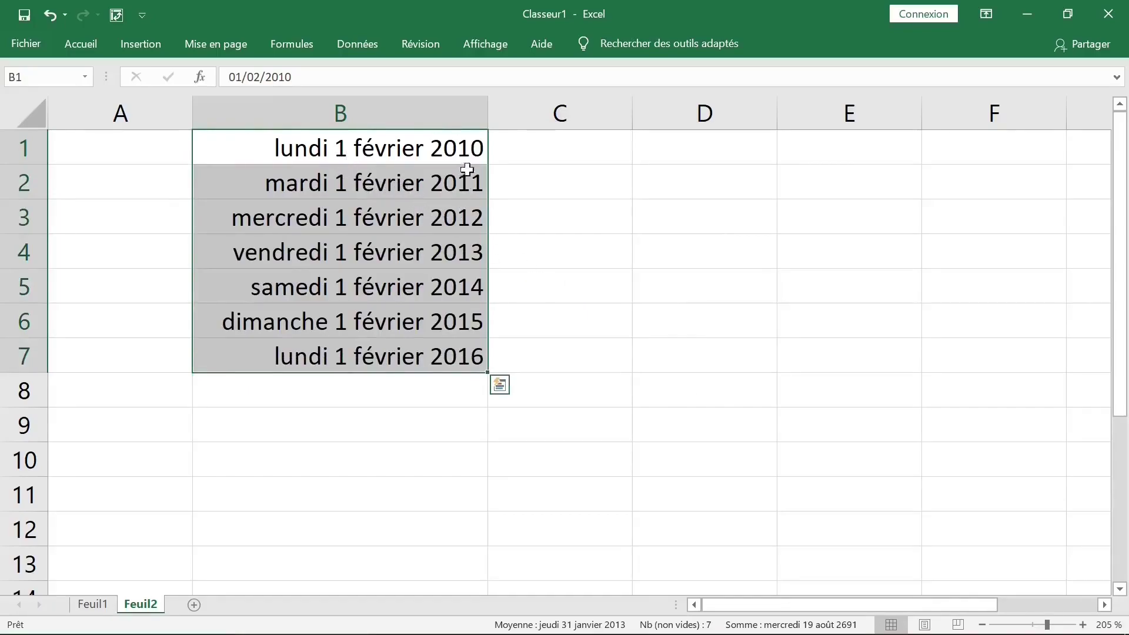
Step: Examine the years and day names of the dates in B1:B5
{"action": "left_click", "coordinate": [468, 160]}
{"action": "left_click", "coordinate": [466, 183]}
{"action": "left_click", "coordinate": [471, 222]}
{"action": "left_click", "coordinate": [468, 255]}
{"action": "left_click", "coordinate": [311, 174]}
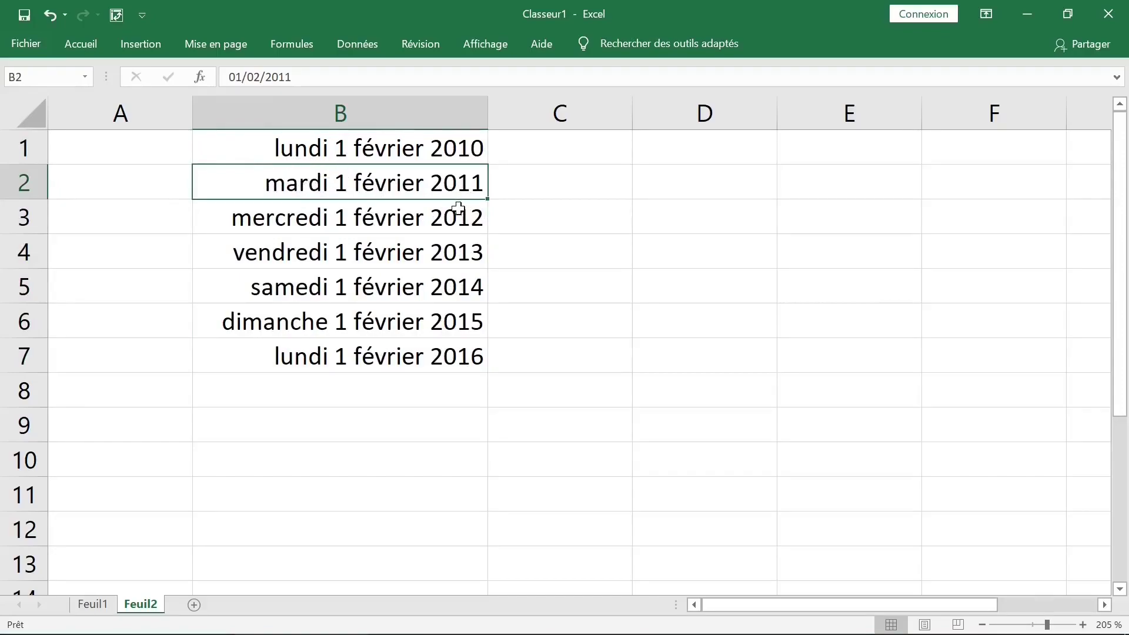
{"action": "left_click", "coordinate": [457, 208]}
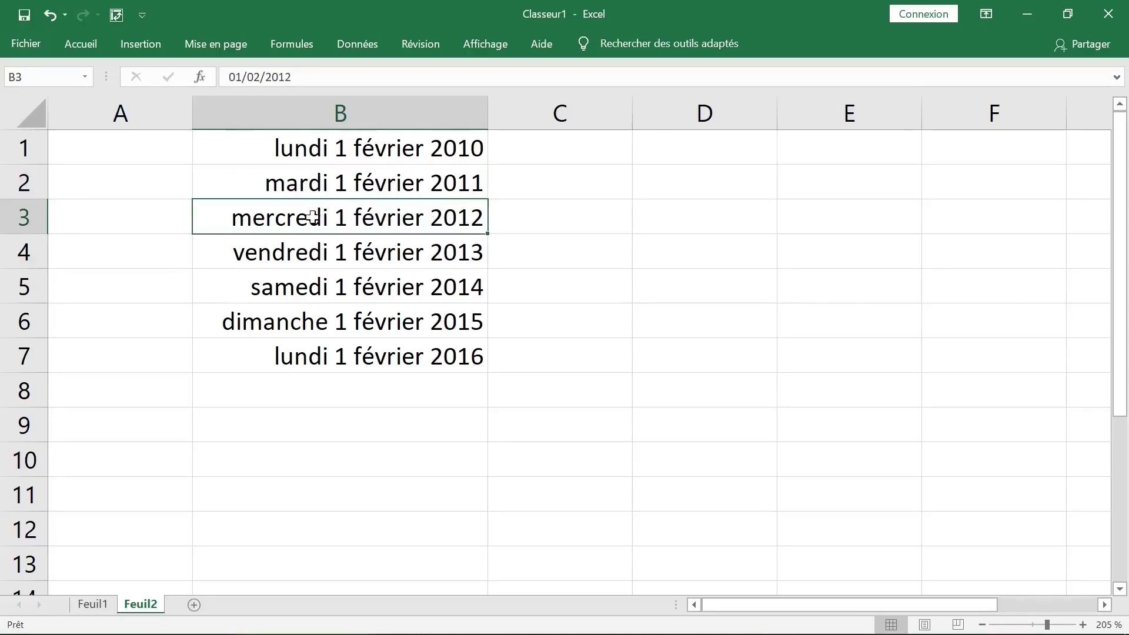
{"action": "left_click", "coordinate": [474, 298]}
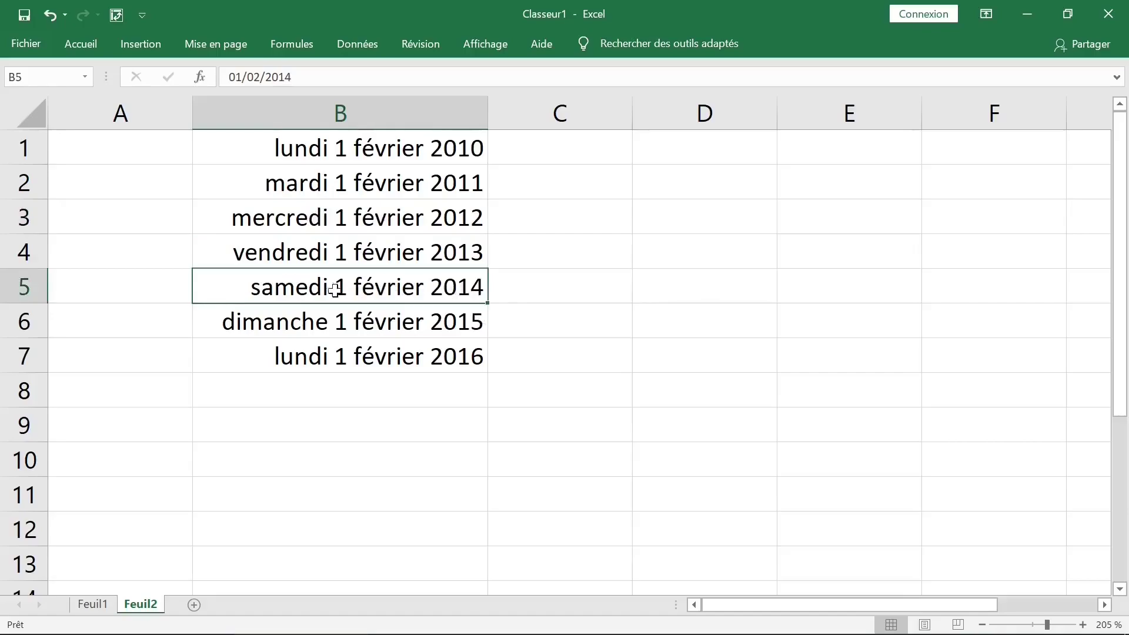
Step: Clear B2:B7 and refill from B1 down to B10 with day increments (Incrémenter les jours)
{"action": "left_click_drag", "start_coordinate": [383, 186], "coordinate": [398, 365]}
{"action": "key", "text": "Delete"}
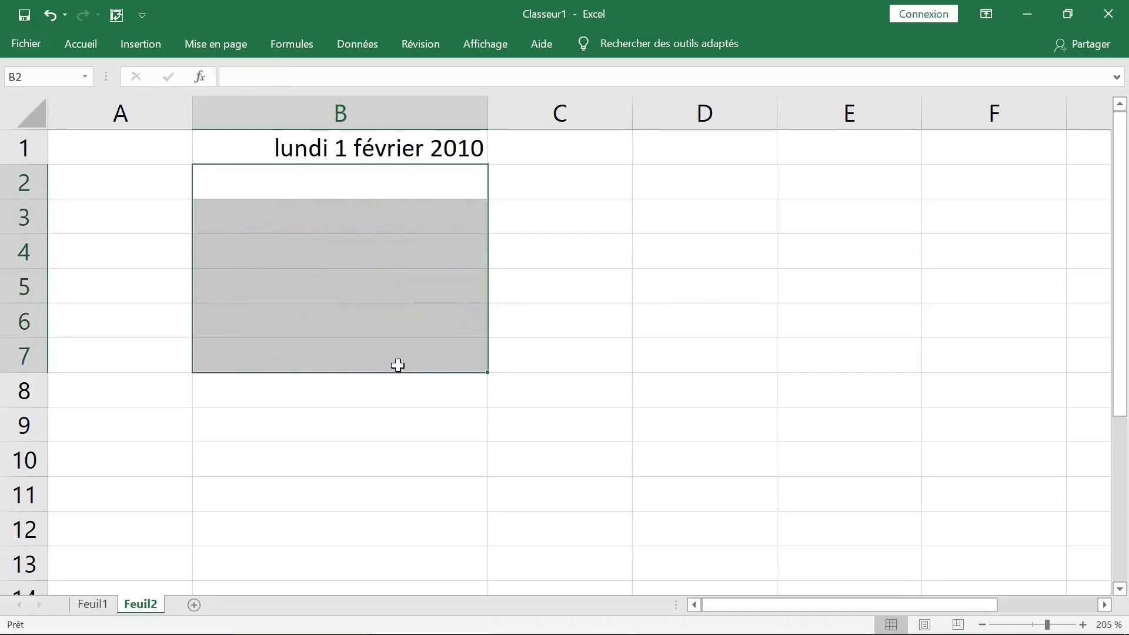
{"action": "left_click", "coordinate": [387, 150]}
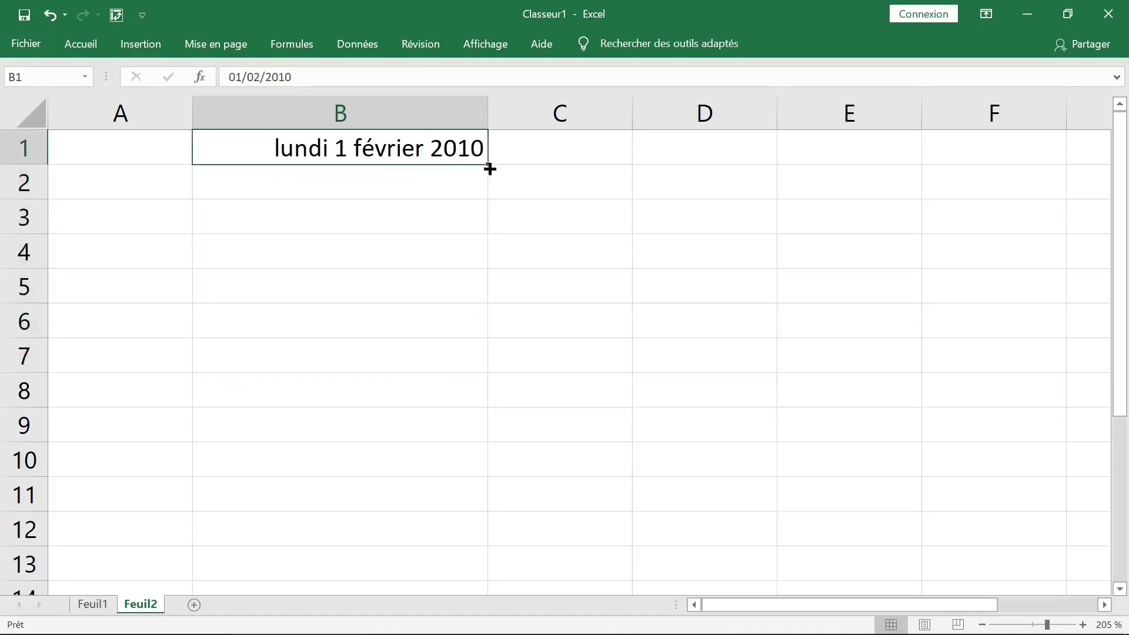
{"action": "left_click_drag", "start_coordinate": [490, 169], "coordinate": [492, 473]}
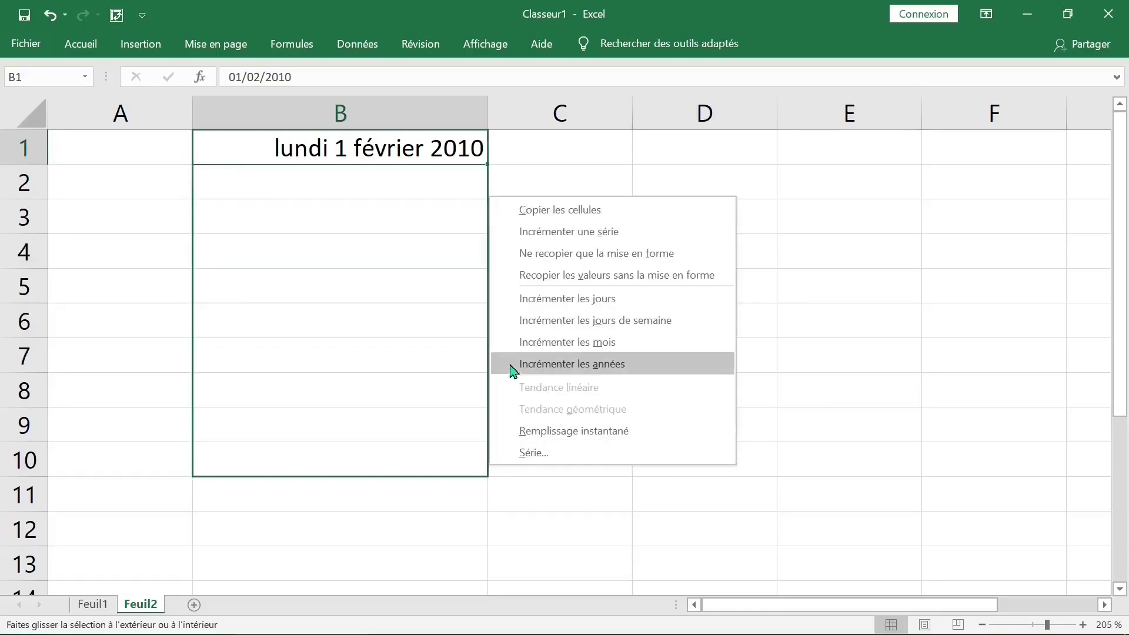
{"action": "left_click", "coordinate": [551, 299]}
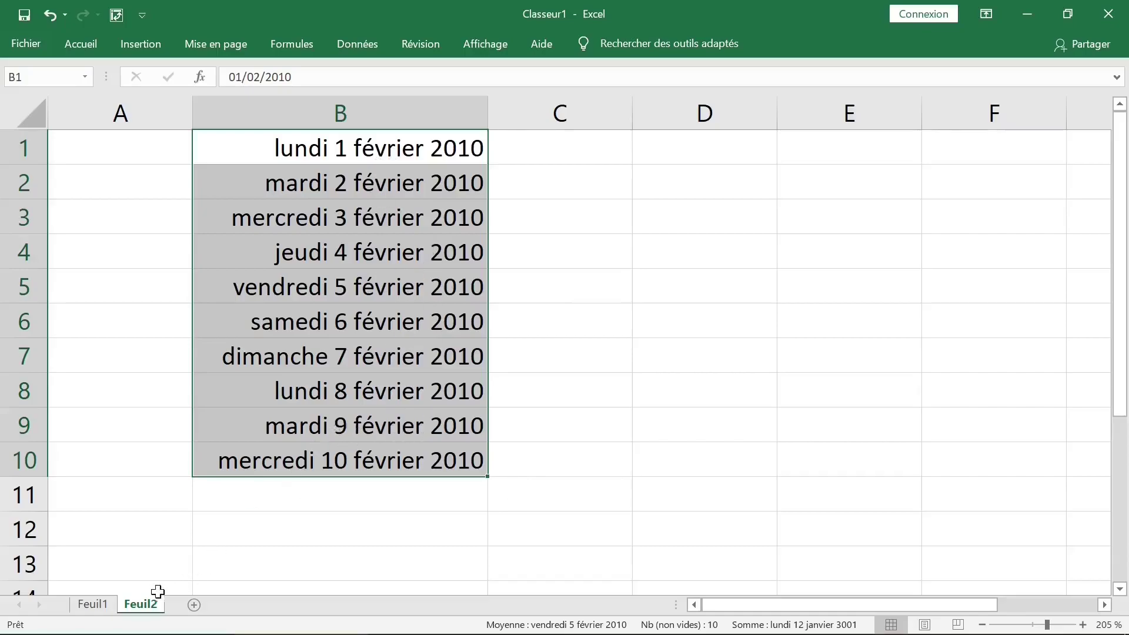
Step: Add a new worksheet after Feuil2 and enter the date 2/5/2011 in A1
{"action": "left_click", "coordinate": [194, 606]}
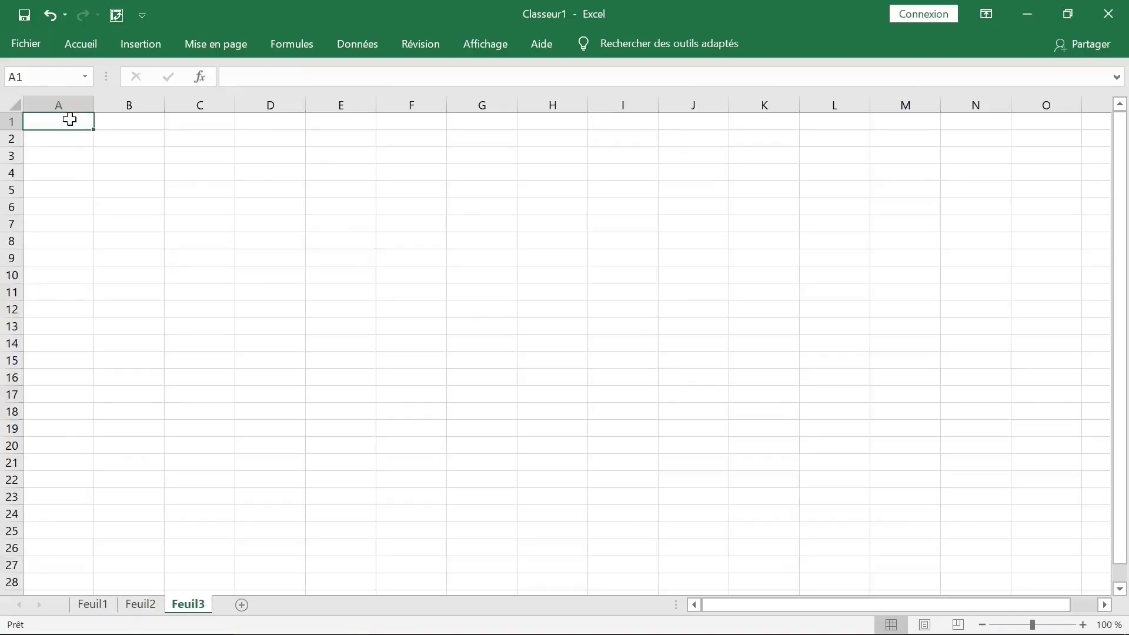
{"action": "type", "text": "2/5/2011"}
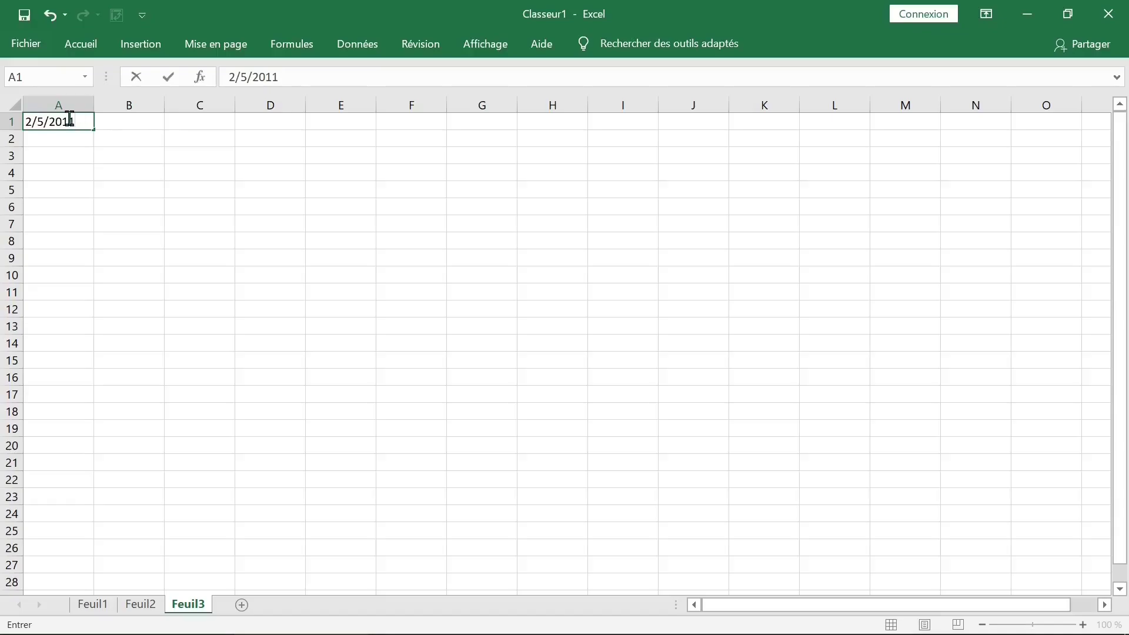
{"action": "left_click", "coordinate": [77, 195]}
{"action": "left_click", "coordinate": [78, 116]}
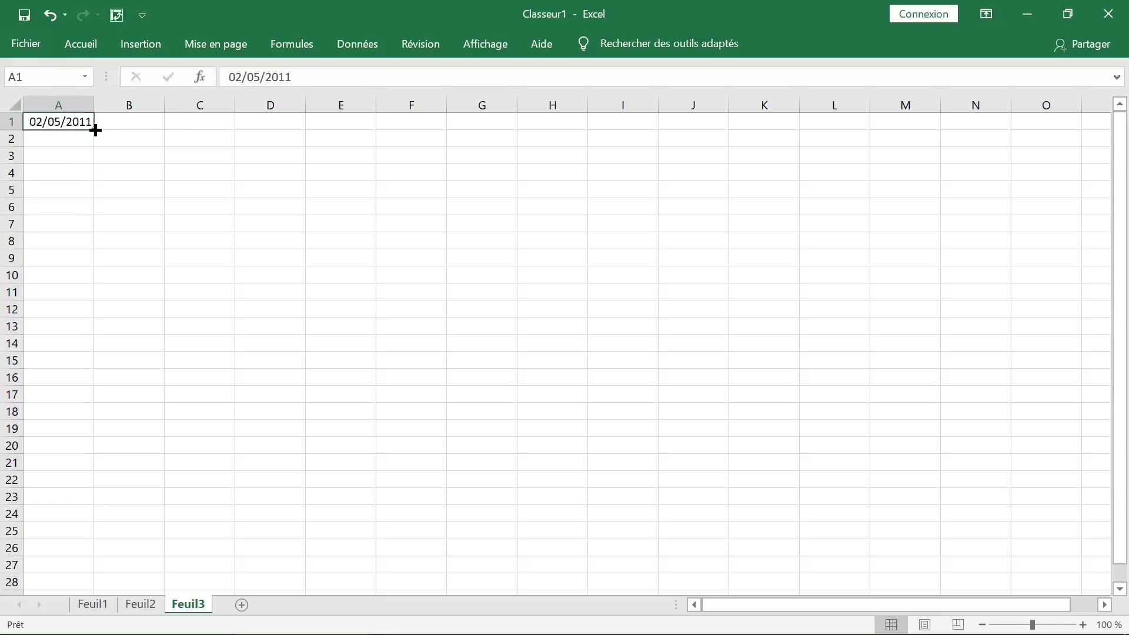
Step: Fill row 1 from A1 across to M1 with weekday increments (Incrémenter les jours de semaine)
{"action": "left_click", "coordinate": [95, 130]}
{"action": "left_click_drag", "start_coordinate": [93, 130], "coordinate": [936, 160]}
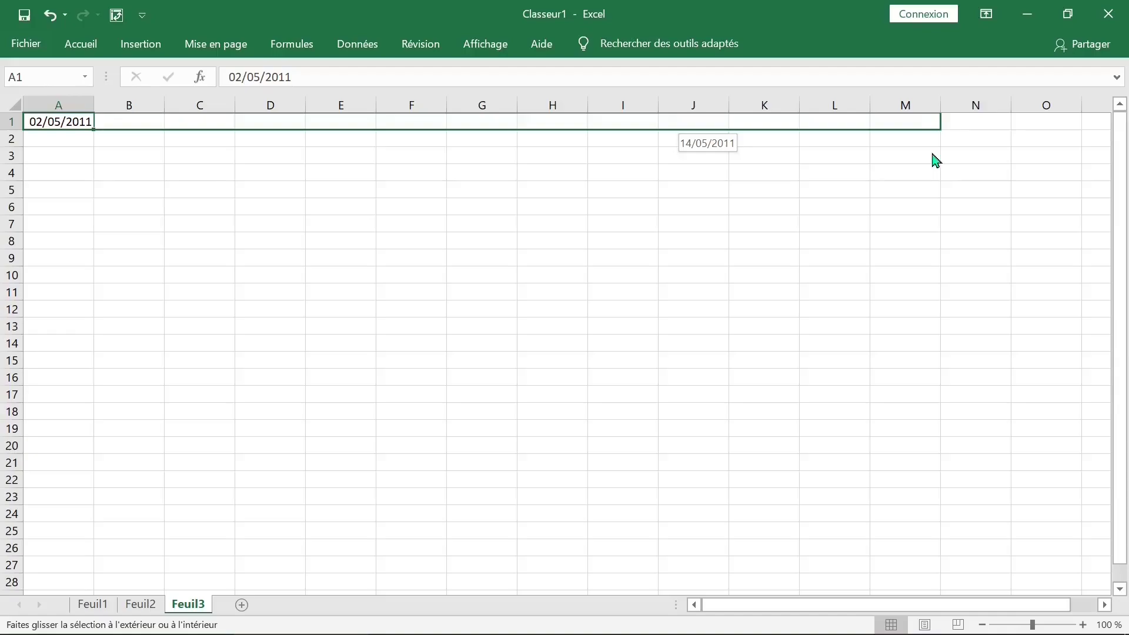
{"action": "left_click_drag", "start_coordinate": [935, 161], "coordinate": [936, 161]}
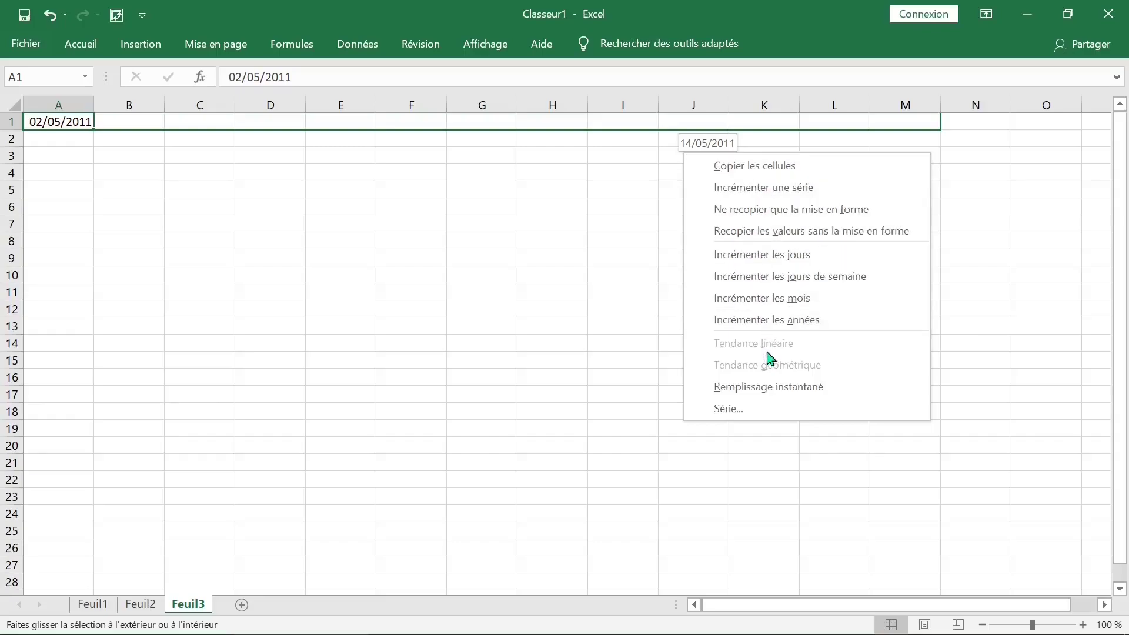
{"action": "left_click", "coordinate": [768, 278]}
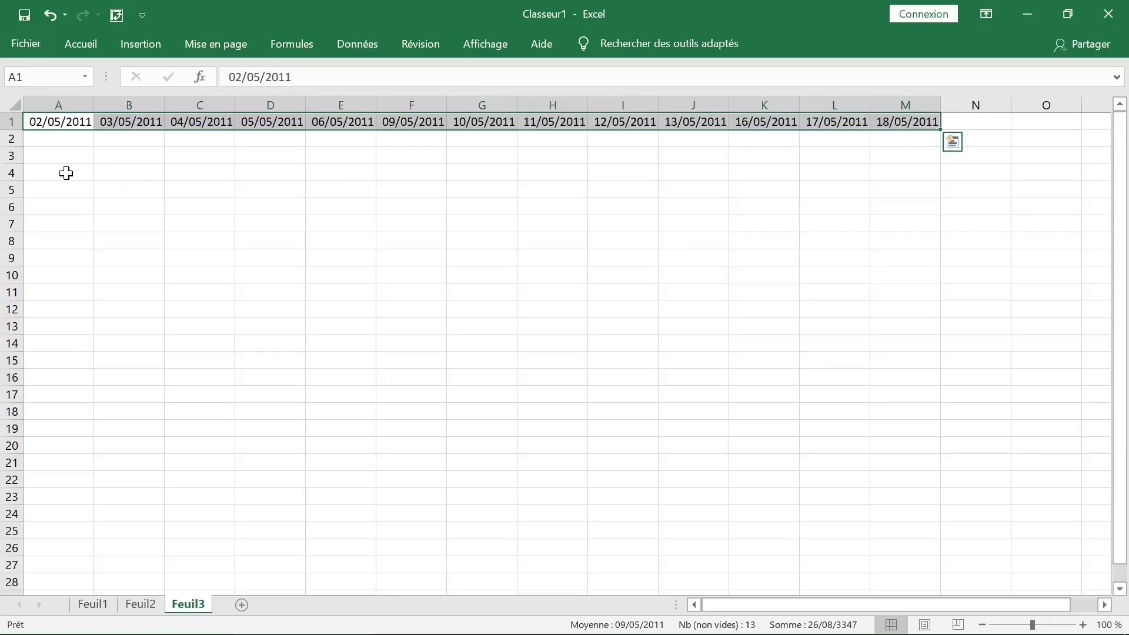
Step: Apply the Date longue format to the dates in A1:M1, and check the weekday sequence from C1 to F1 with the ribbon collapsed
{"action": "left_click", "coordinate": [81, 46]}
{"action": "double_click", "coordinate": [89, 49]}
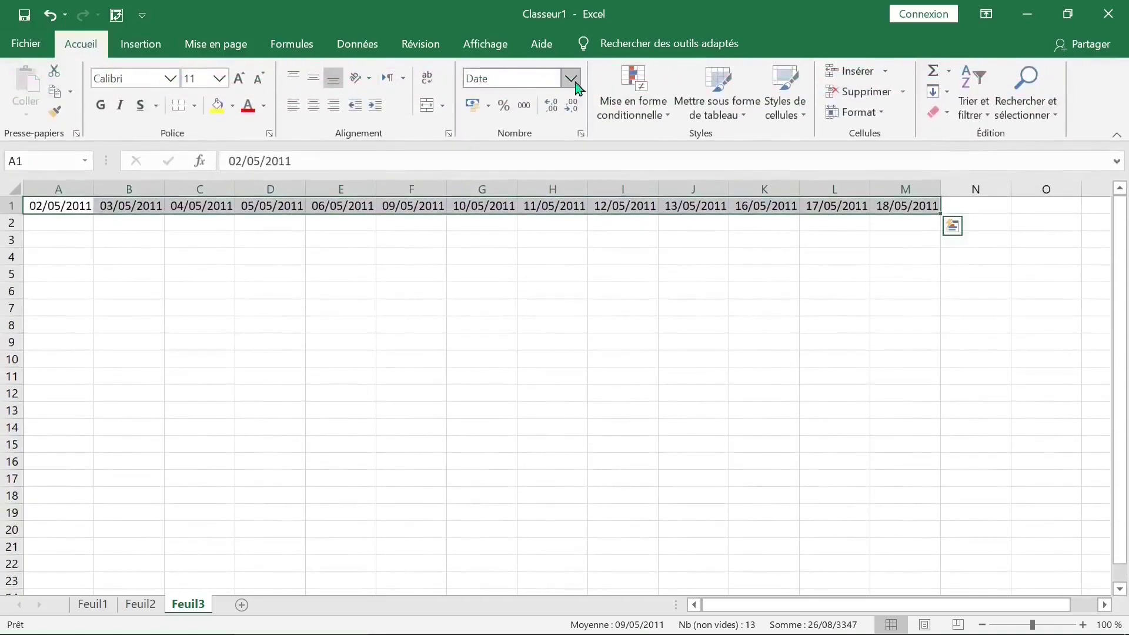
{"action": "left_click", "coordinate": [573, 81]}
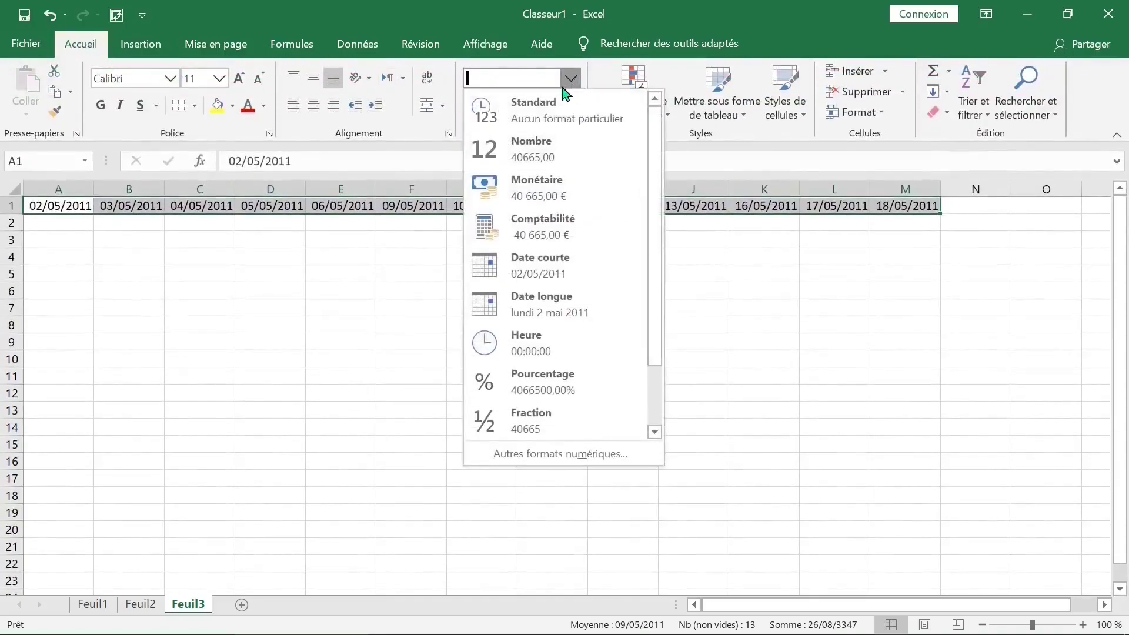
{"action": "left_click", "coordinate": [575, 323]}
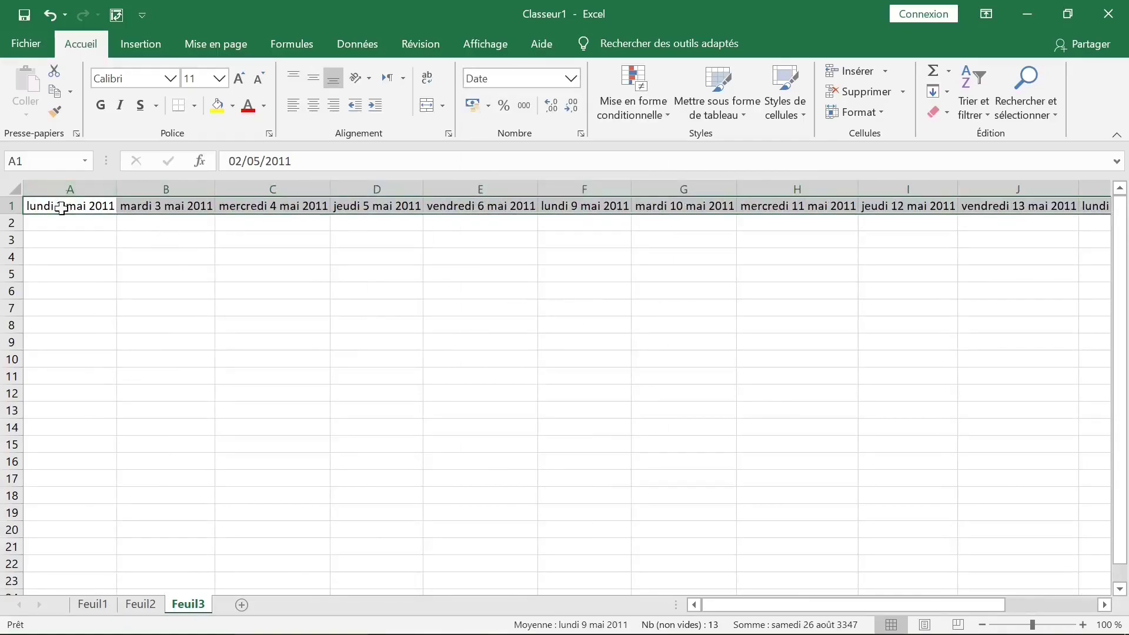
{"action": "double_click", "coordinate": [74, 51]}
{"action": "left_click", "coordinate": [268, 121]}
{"action": "left_click", "coordinate": [362, 121]}
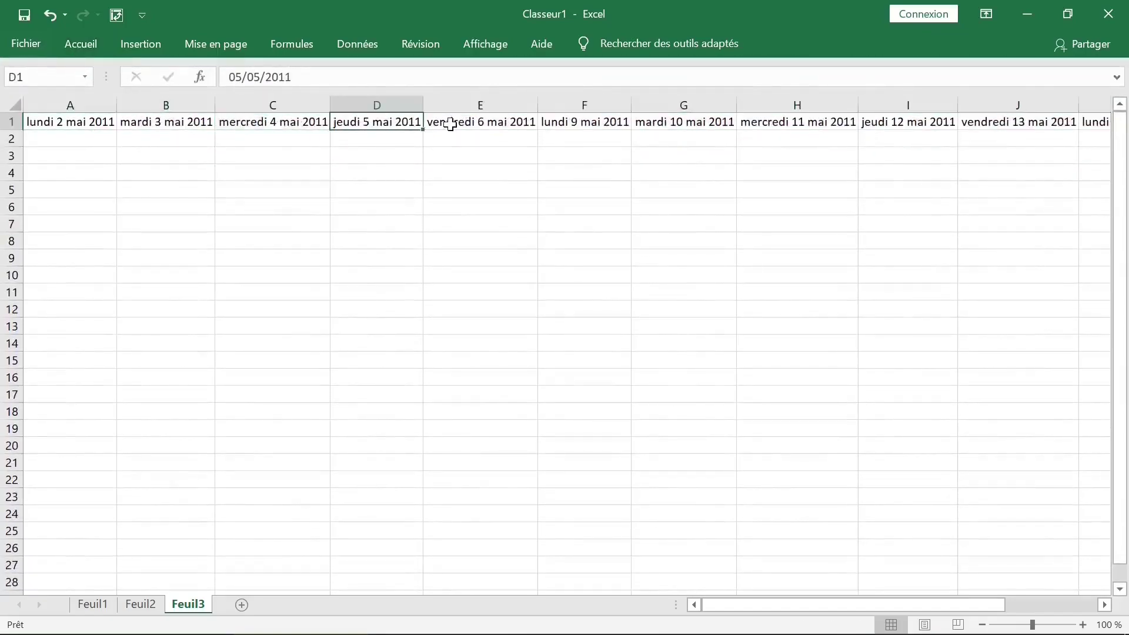
{"action": "left_click", "coordinate": [462, 121]}
{"action": "left_click", "coordinate": [559, 122]}
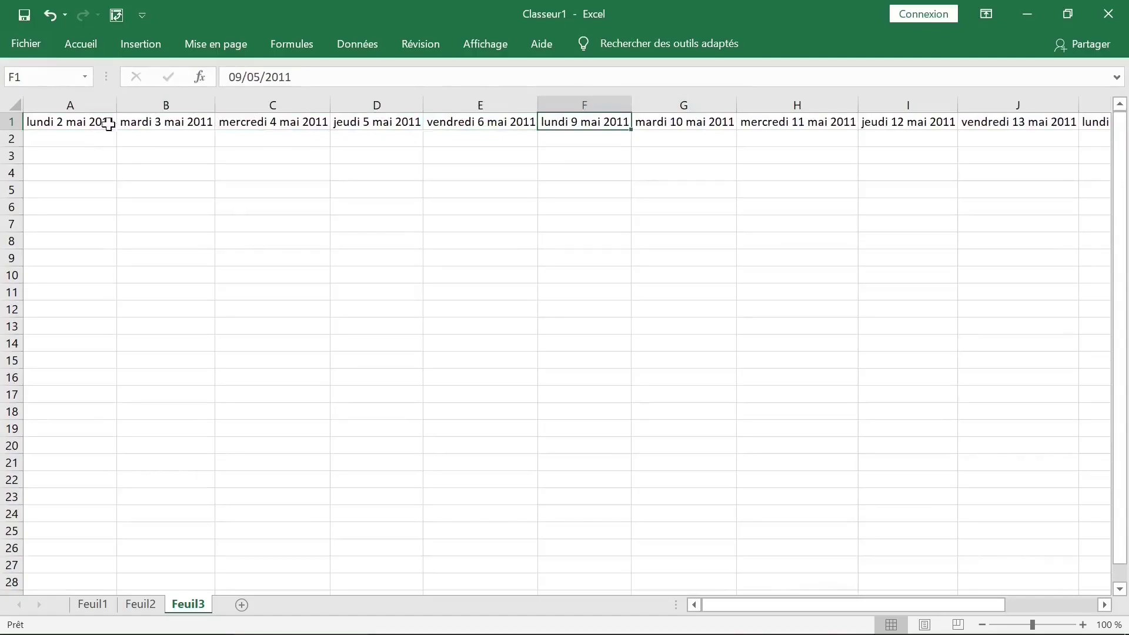
Step: Turn on text wrapping for the dates in A1:J1, with the ribbon expanded again
{"action": "left_click", "coordinate": [78, 123]}
{"action": "left_click_drag", "start_coordinate": [88, 123], "coordinate": [1068, 122]}
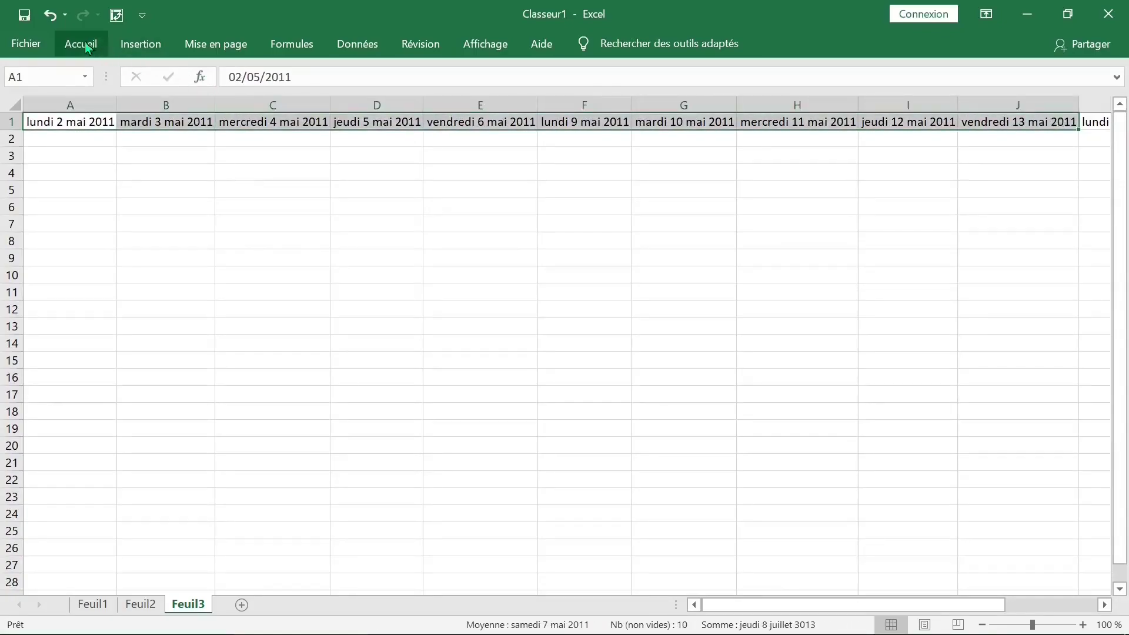
{"action": "left_click", "coordinate": [83, 44]}
{"action": "key", "text": "ctrl+F1"}
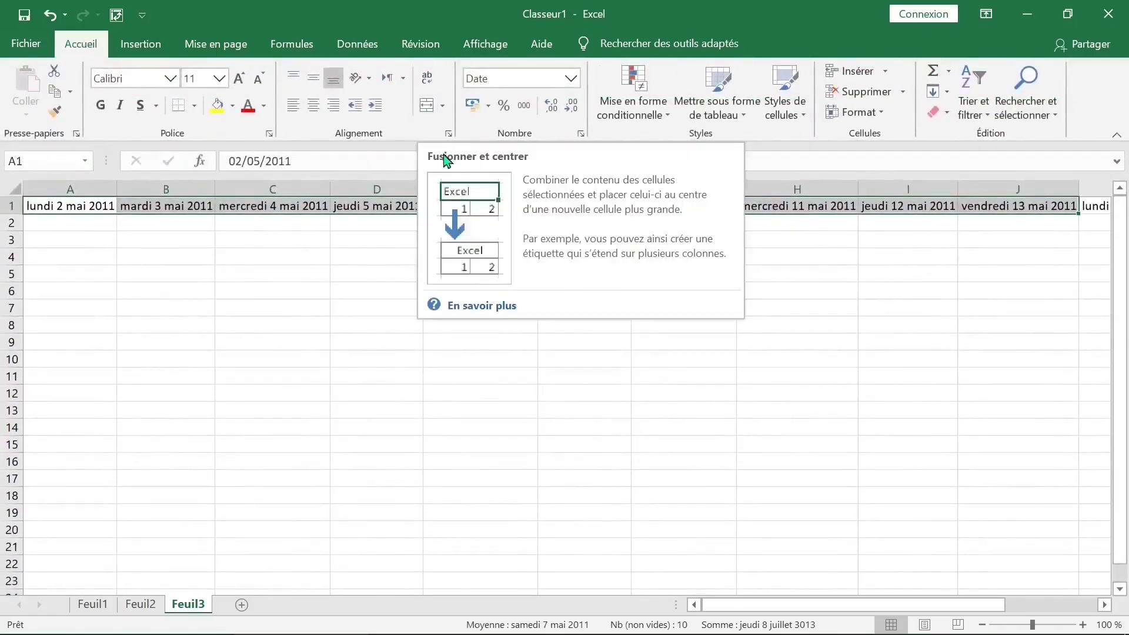
{"action": "left_click", "coordinate": [430, 86]}
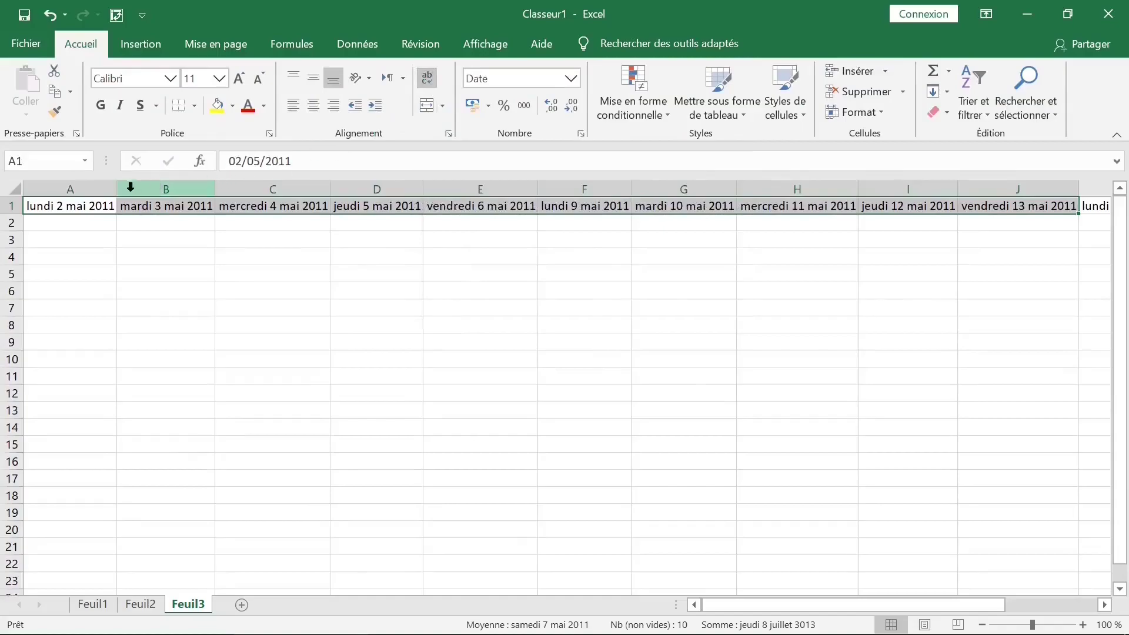
Step: Increase the height of row 1 and autofit column A to its long date
{"action": "left_click_drag", "start_coordinate": [117, 193], "coordinate": [93, 192]}
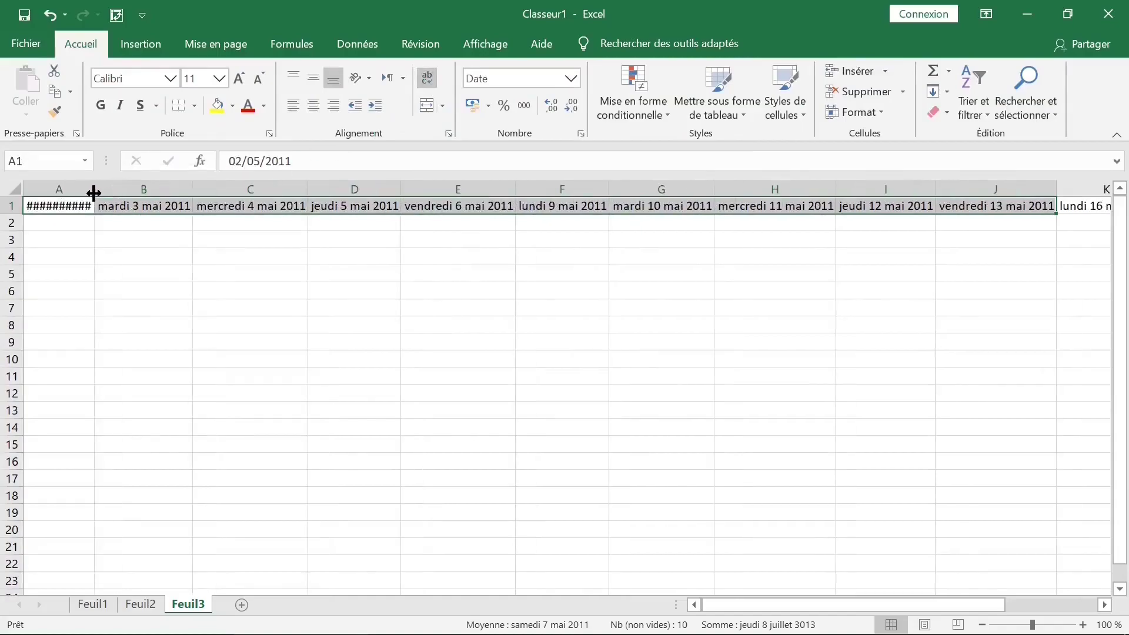
{"action": "left_click_drag", "start_coordinate": [18, 215], "coordinate": [17, 243]}
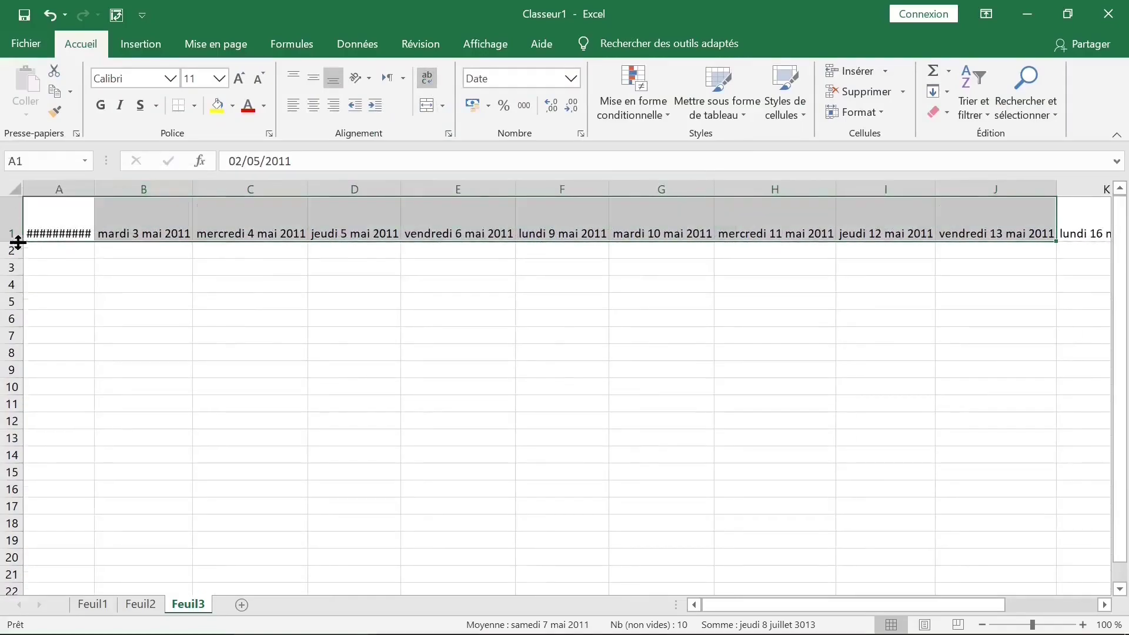
{"action": "left_click", "coordinate": [67, 188]}
{"action": "left_click_drag", "start_coordinate": [71, 183], "coordinate": [66, 189]}
{"action": "left_click", "coordinate": [100, 187]}
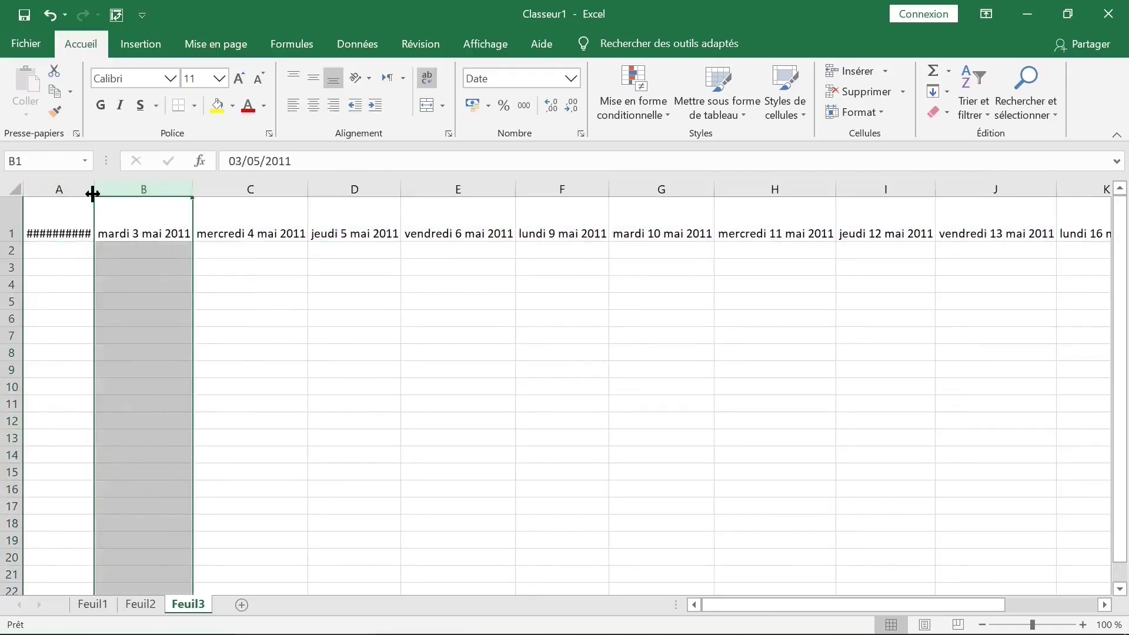
{"action": "double_click", "coordinate": [94, 186]}
{"action": "left_click", "coordinate": [238, 264]}
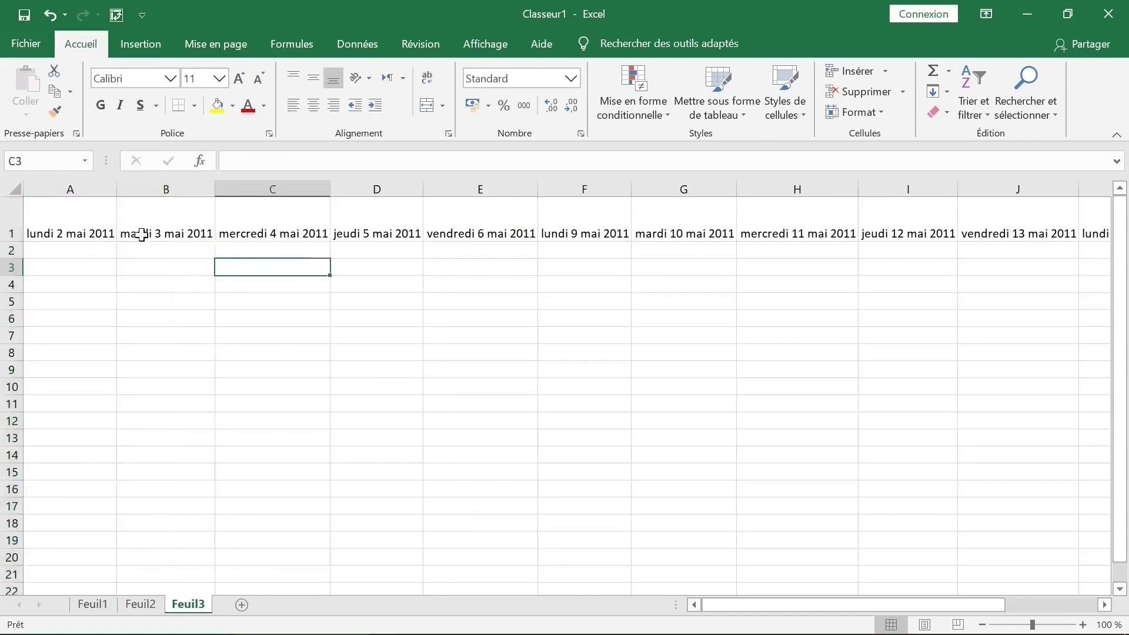
Step: Enlarge the font of the dates in A1:M1 to size 16
{"action": "left_click", "coordinate": [29, 223]}
{"action": "key", "text": "ctrl+shift+Right"}
{"action": "left_click", "coordinate": [238, 79]}
{"action": "left_click", "coordinate": [238, 88]}
{"action": "left_click", "coordinate": [237, 88]}
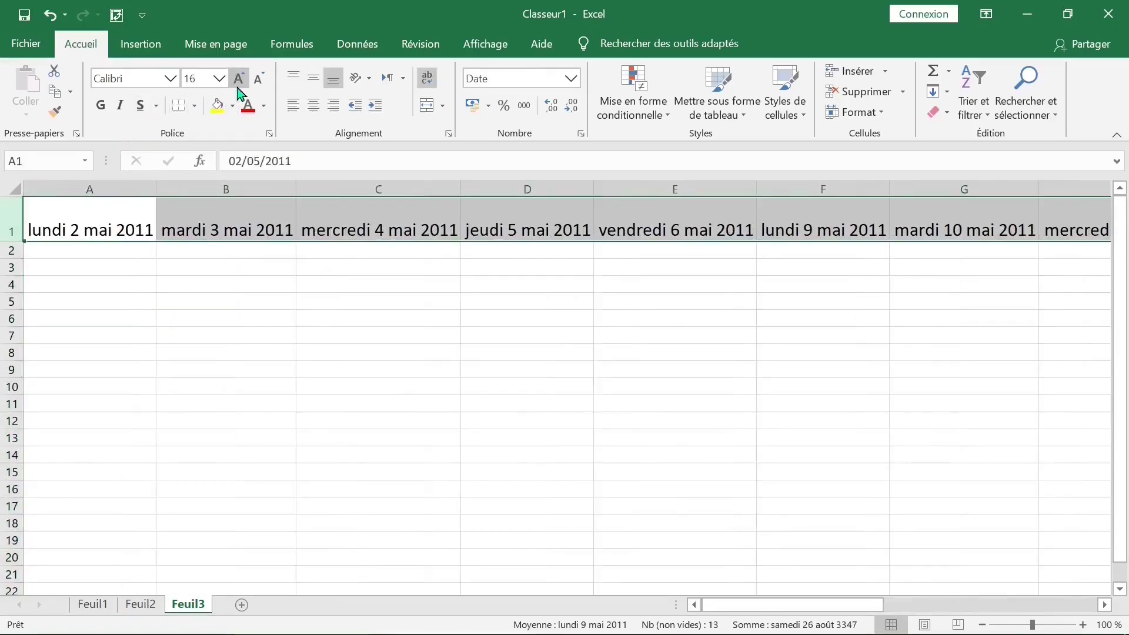
Step: Highlight the consecutive Friday and Monday dates in E1:F1 with a yellow fill
{"action": "left_click", "coordinate": [329, 188]}
{"action": "left_click_drag", "start_coordinate": [224, 222], "coordinate": [200, 231]}
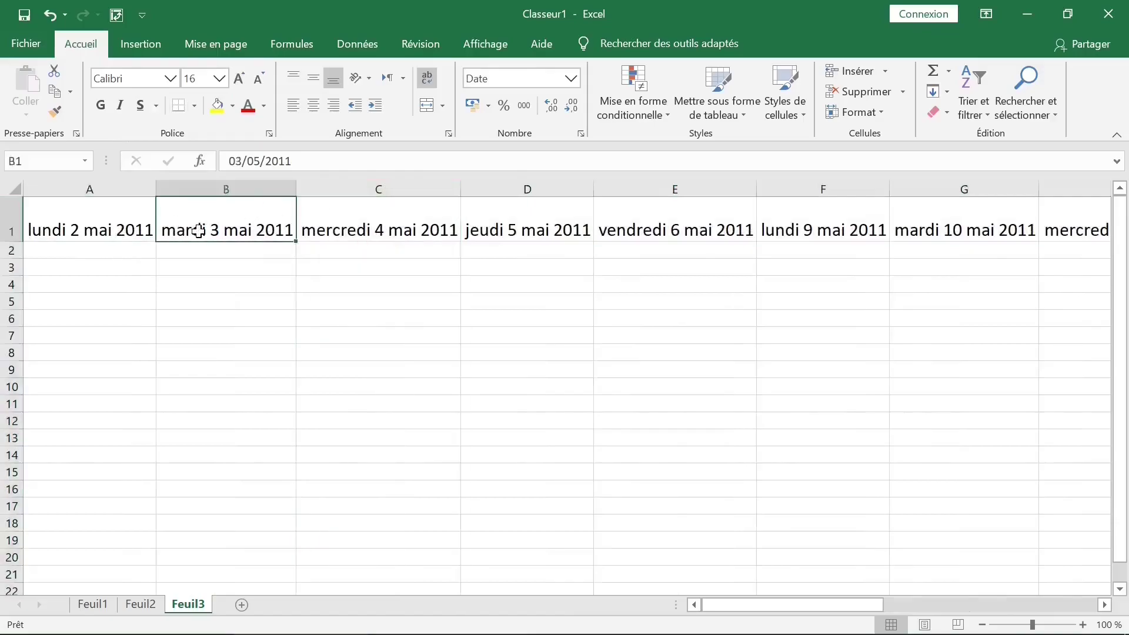
{"action": "left_click", "coordinate": [453, 229]}
{"action": "left_click", "coordinate": [811, 221]}
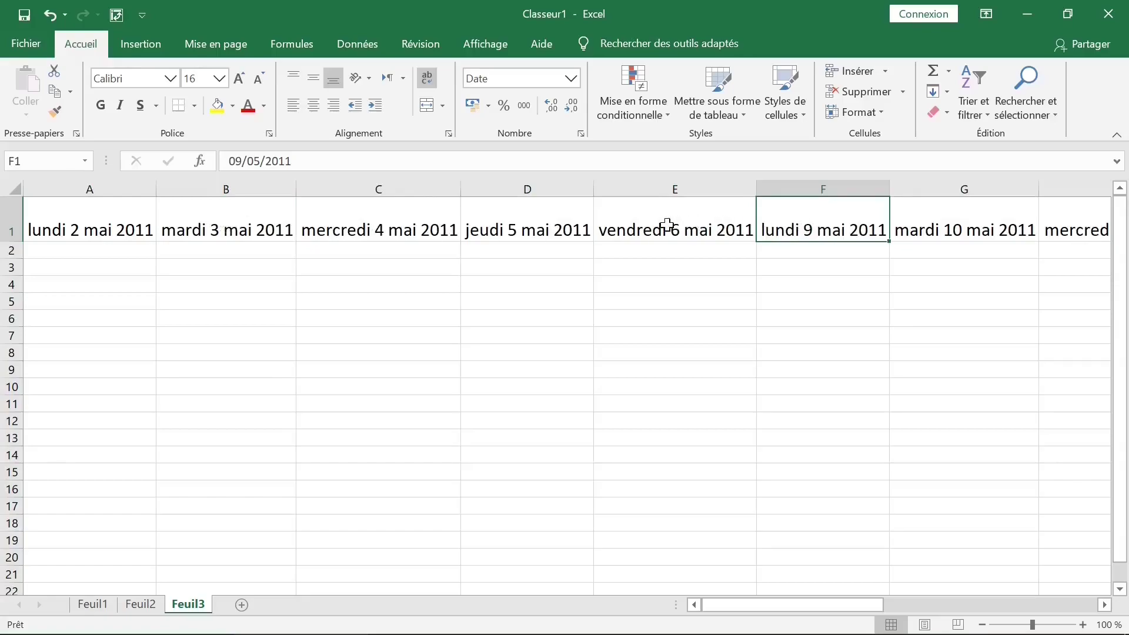
{"action": "left_click_drag", "start_coordinate": [668, 224], "coordinate": [789, 229]}
{"action": "left_click", "coordinate": [219, 107]}
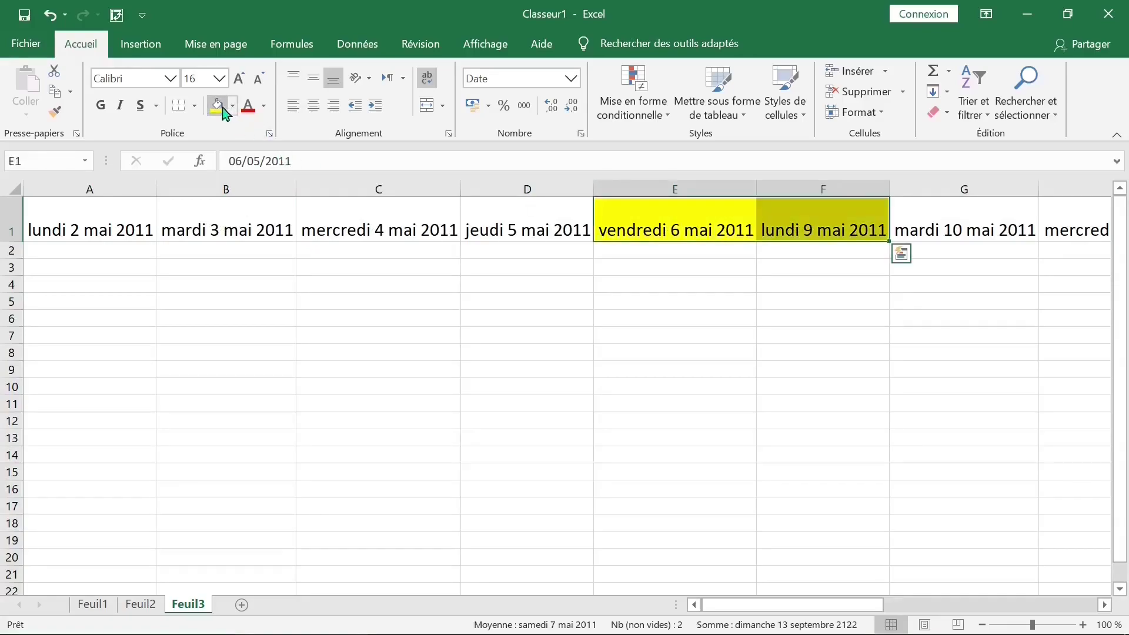
{"action": "left_click", "coordinate": [623, 232]}
{"action": "left_click", "coordinate": [859, 228]}
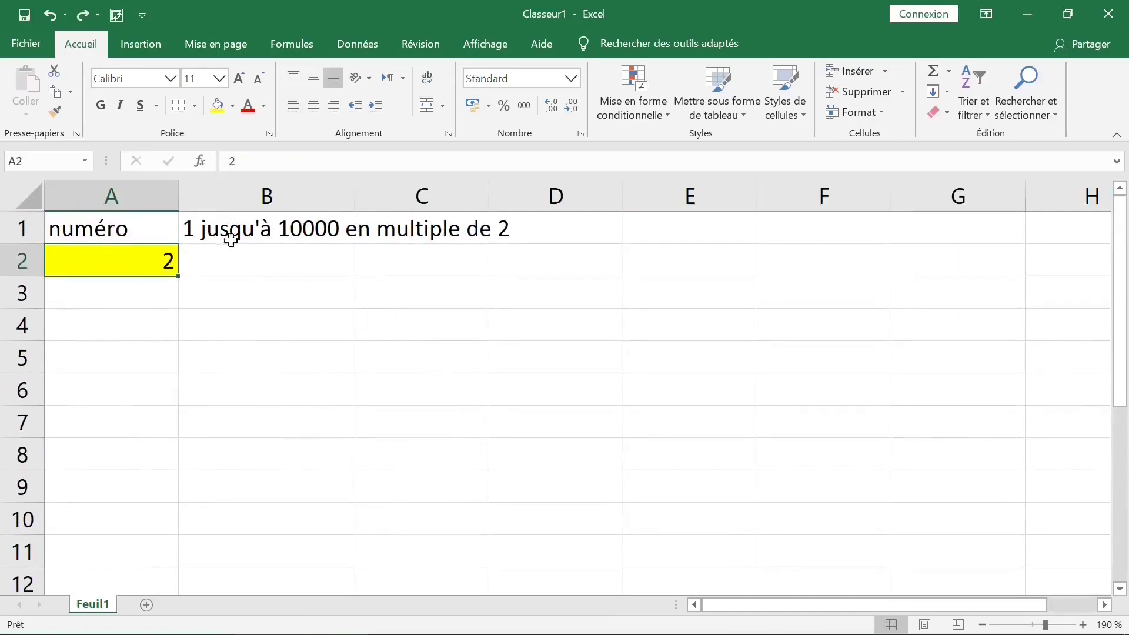
Step: Edit the text in B1 of Feuil1 to read "1 jusqu'à 2500 en multiple de 50"
{"action": "left_click", "coordinate": [236, 241]}
{"action": "double_click", "coordinate": [307, 229]}
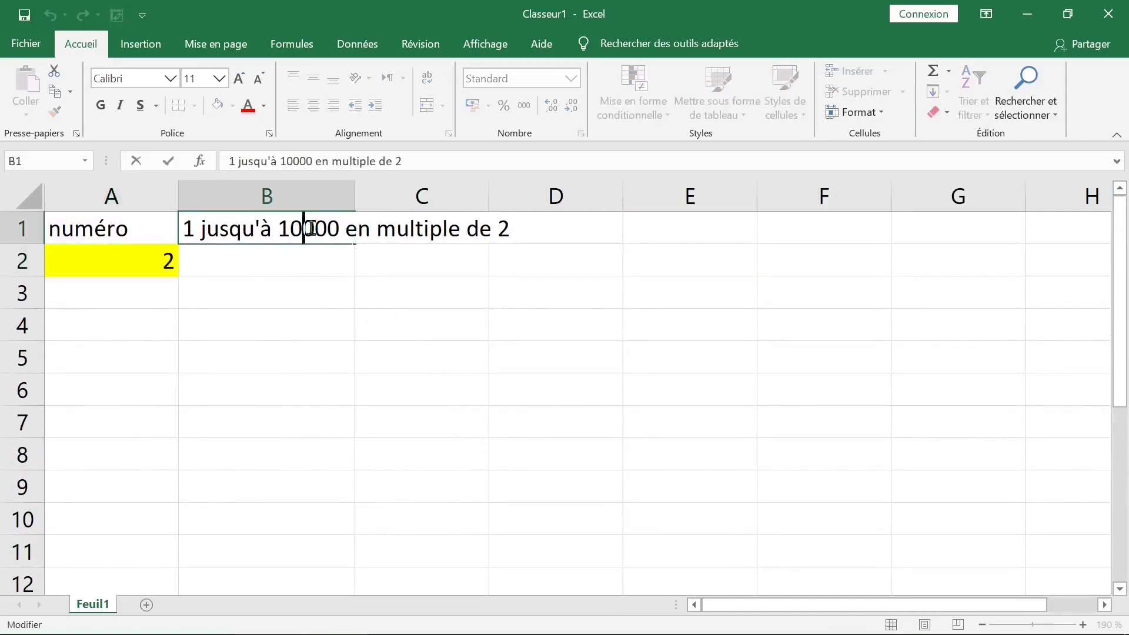
{"action": "left_click_drag", "start_coordinate": [282, 226], "coordinate": [345, 227]}
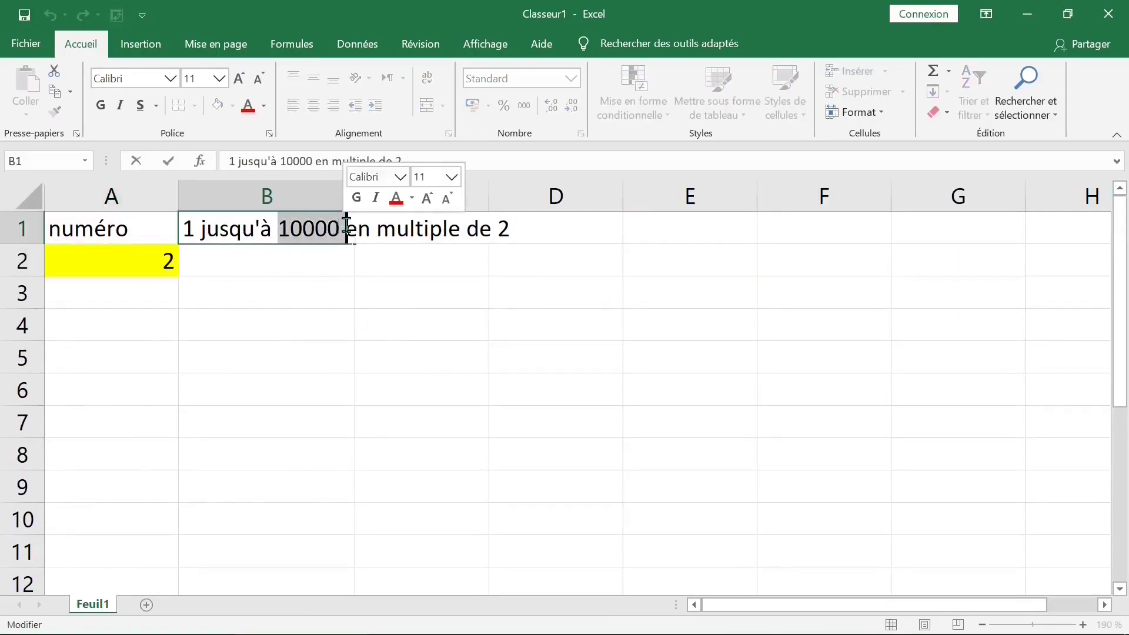
{"action": "type", "text": "2500"}
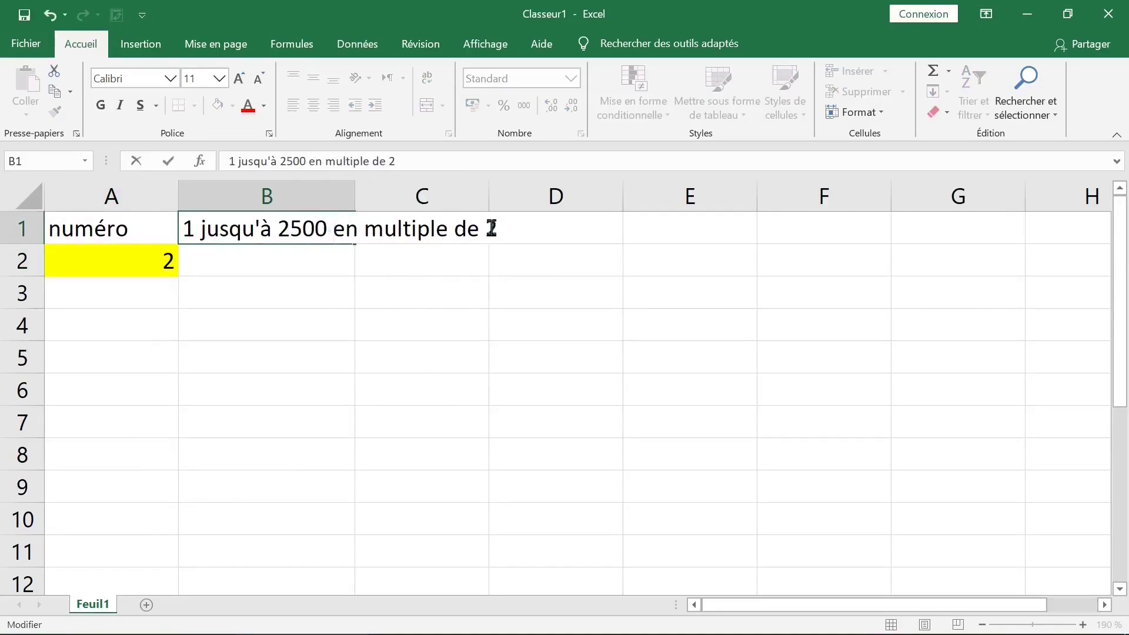
{"action": "left_click_drag", "start_coordinate": [488, 228], "coordinate": [513, 228]}
{"action": "type", "text": "50"}
{"action": "left_click", "coordinate": [463, 332]}
Step: Replace the number in A2 with 1 and keep that cell selected
{"action": "left_click", "coordinate": [145, 264]}
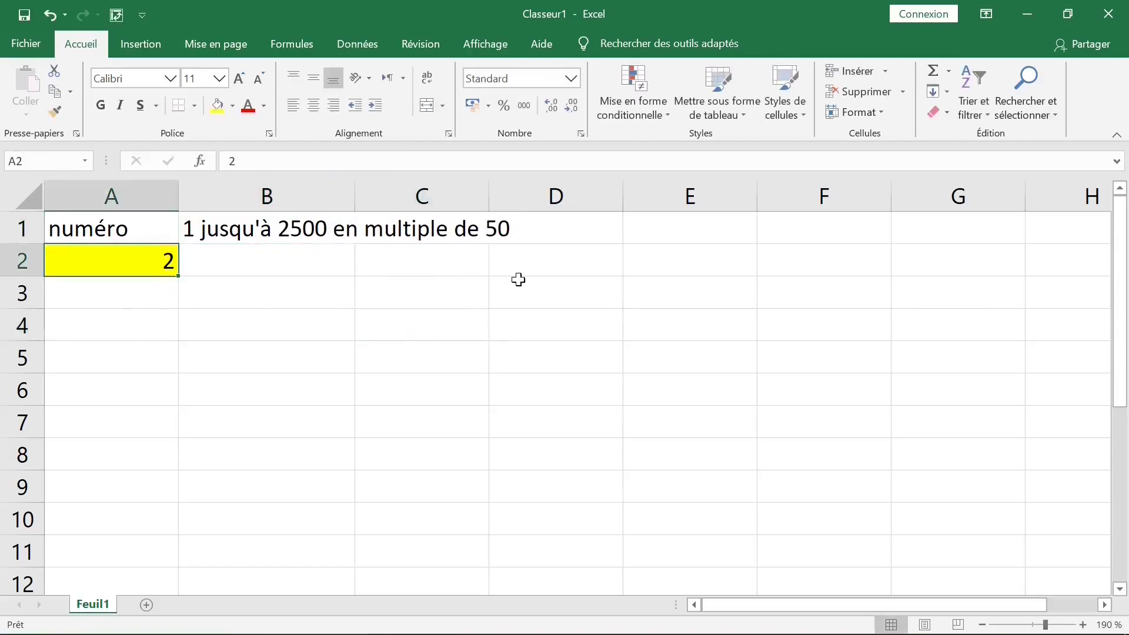
{"action": "type", "text": "1"}
{"action": "left_click", "coordinate": [127, 298]}
{"action": "left_click", "coordinate": [127, 264]}
Step: Open the Série de données dialog for A2 and set the series direction to Colonnes
{"action": "left_click", "coordinate": [948, 92]}
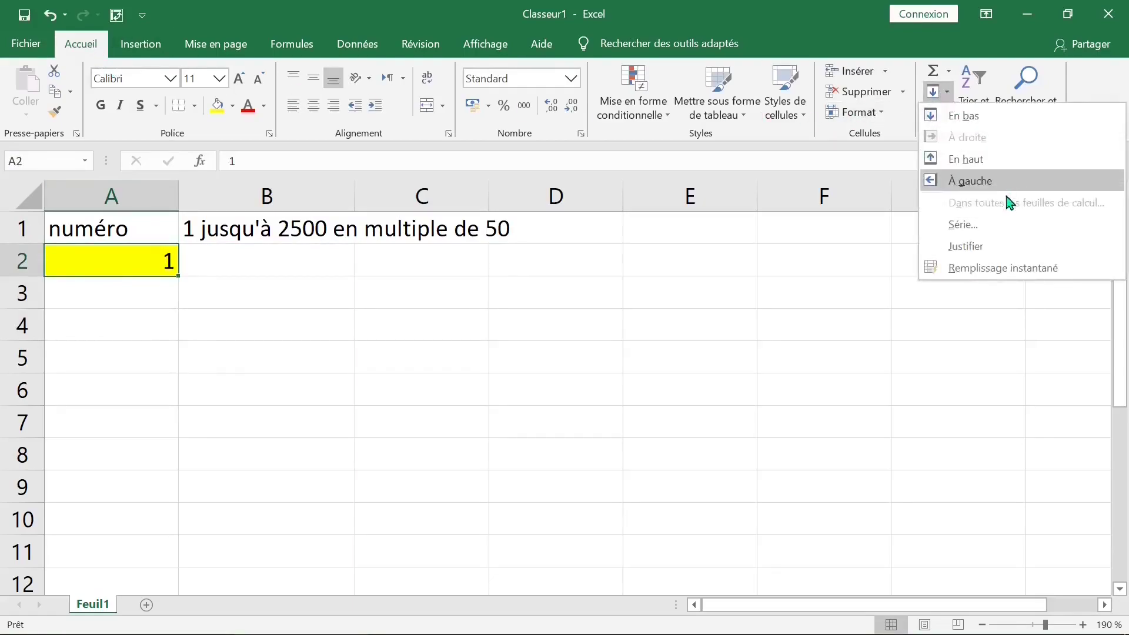
{"action": "left_click", "coordinate": [1001, 224]}
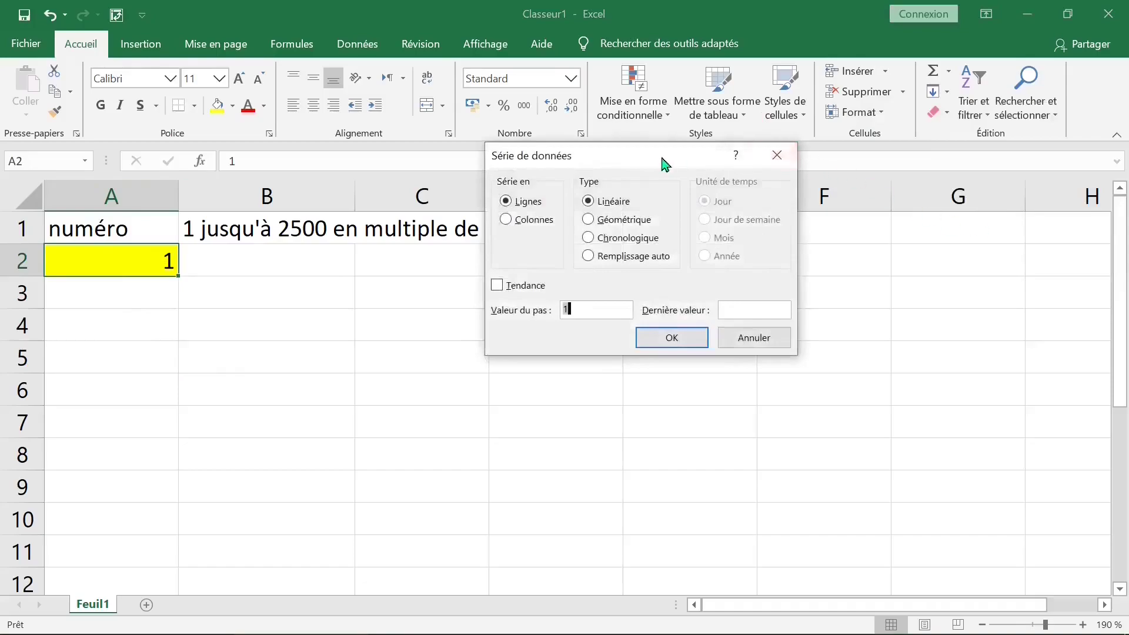
{"action": "left_click_drag", "start_coordinate": [661, 162], "coordinate": [575, 197]}
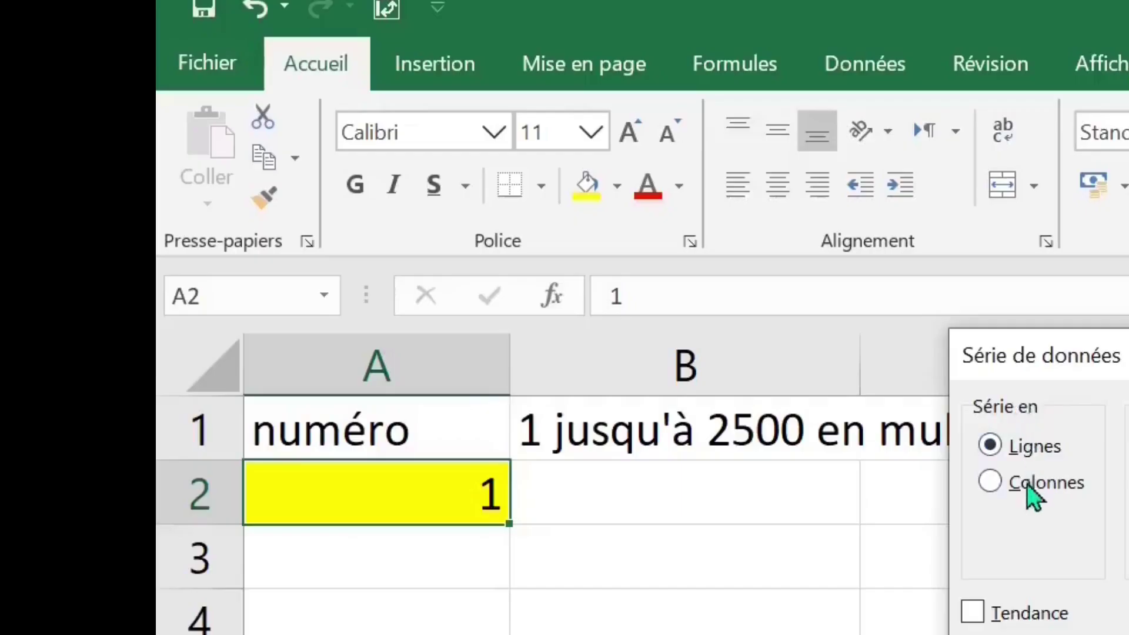
{"action": "left_click", "coordinate": [1022, 494]}
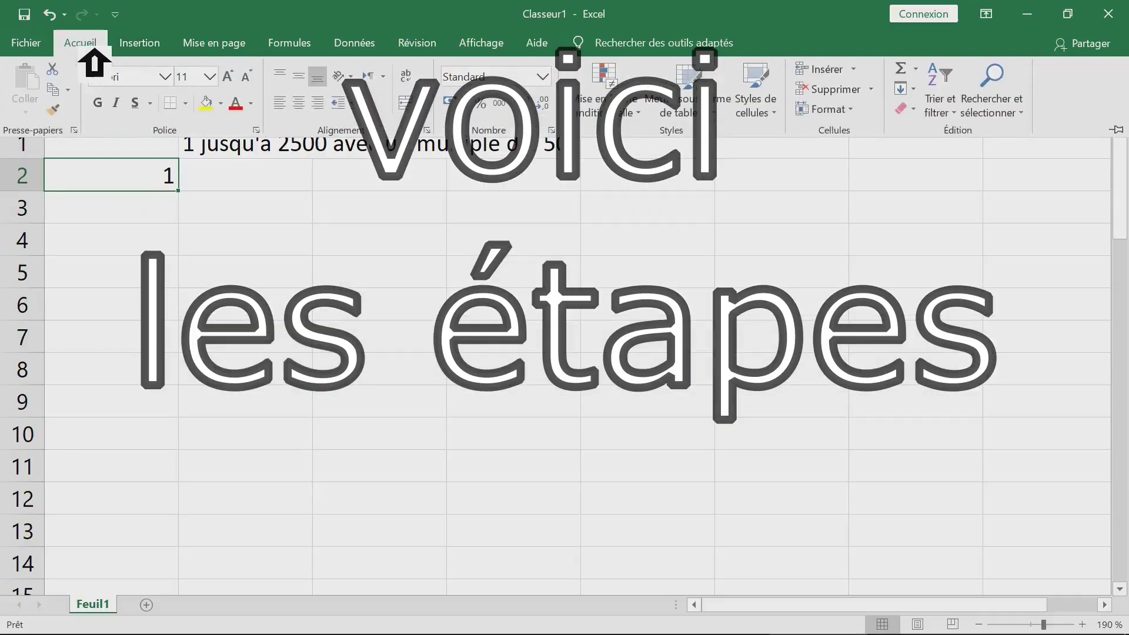
Step: Try a linear row series (Lignes) from A2 with a step of 50 and last value 2500, and undo it
{"action": "left_click", "coordinate": [911, 89]}
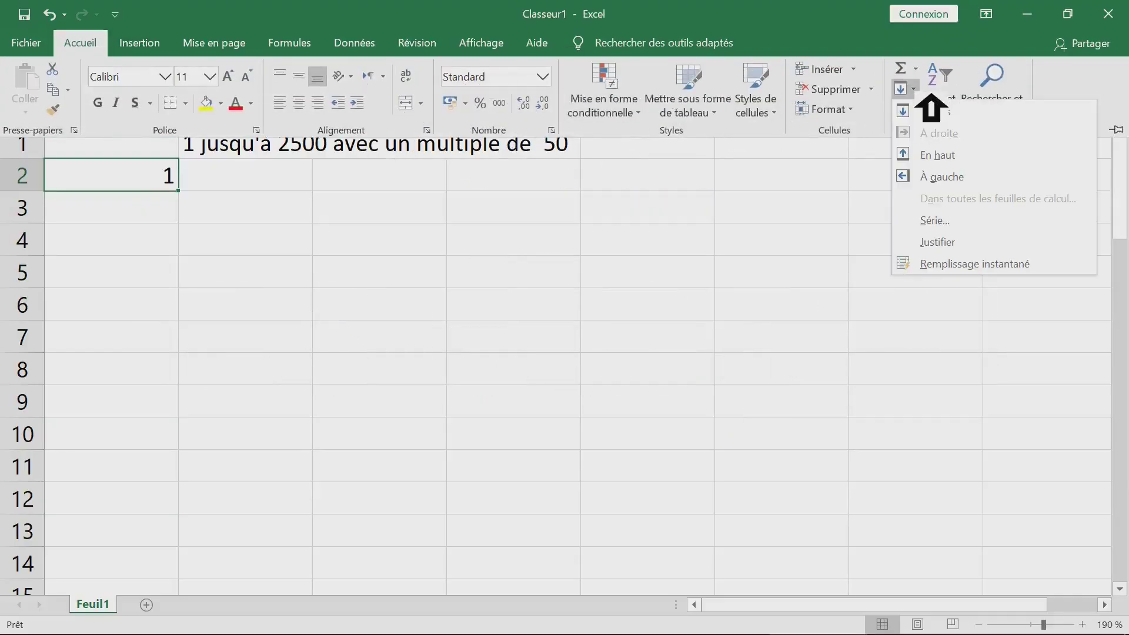
{"action": "left_click", "coordinate": [938, 221]}
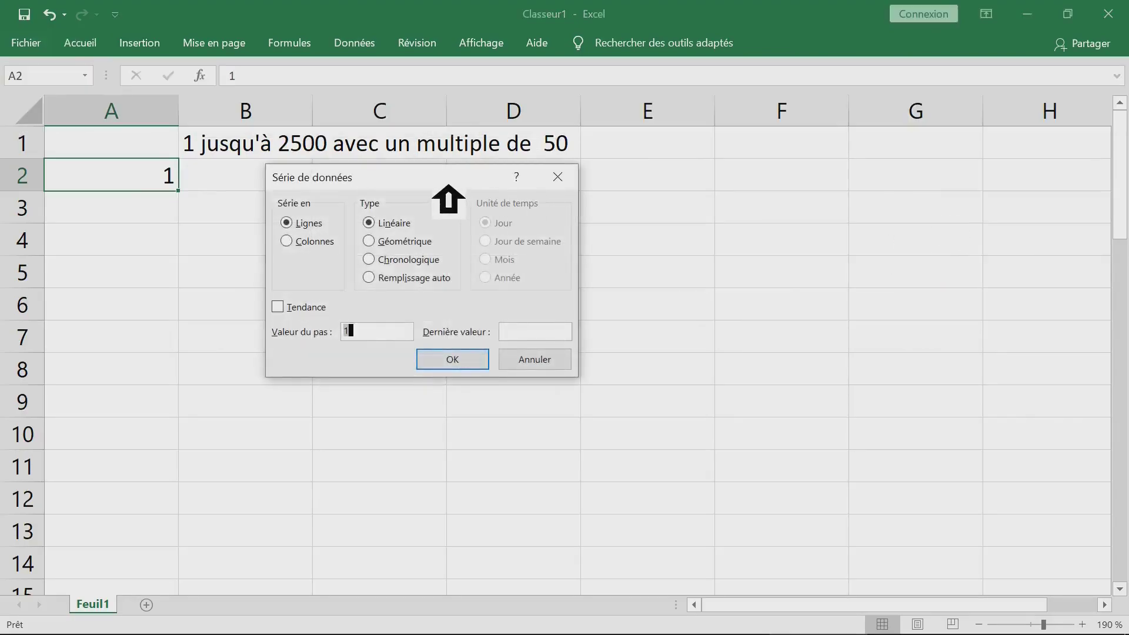
{"action": "left_click_drag", "start_coordinate": [449, 186], "coordinate": [553, 185]}
{"action": "left_click", "coordinate": [645, 335]}
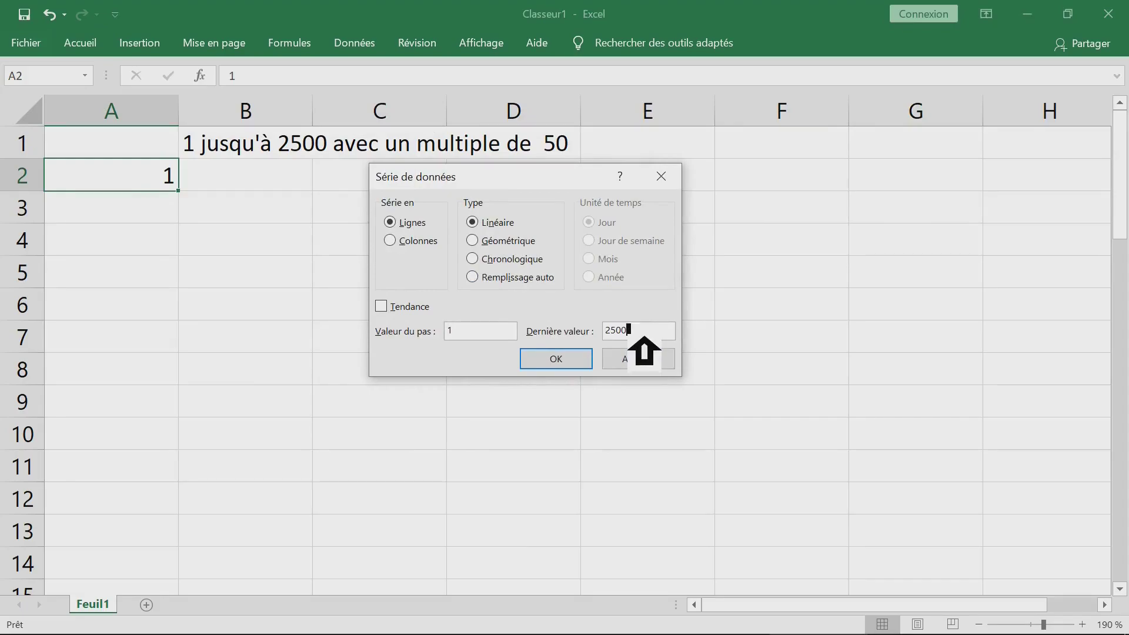
{"action": "double_click", "coordinate": [448, 332]}
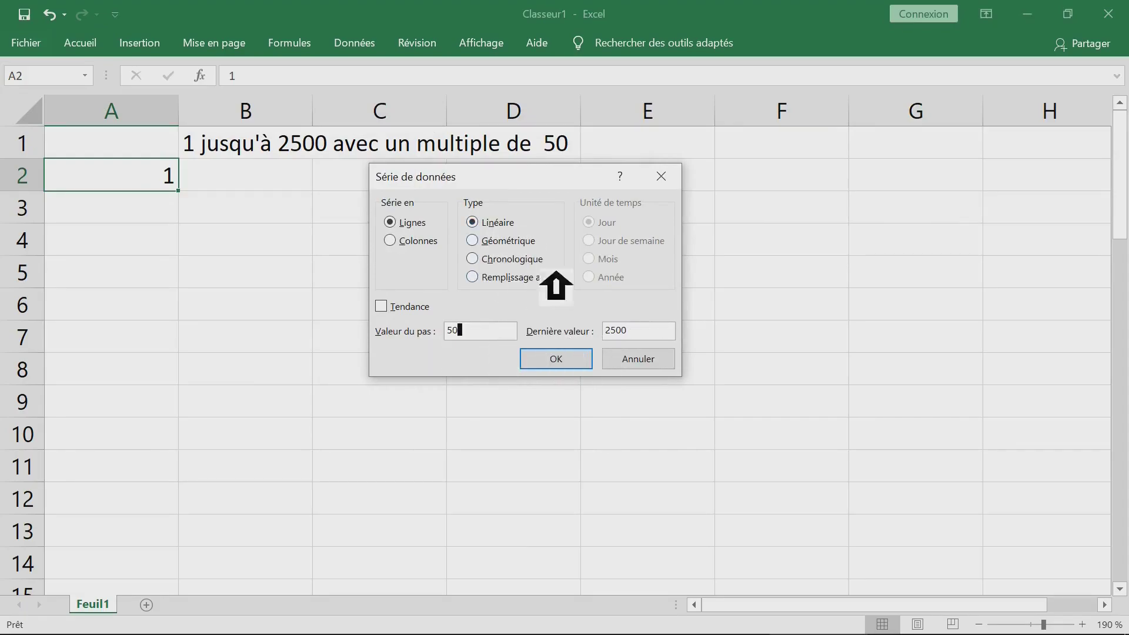
{"action": "left_click", "coordinate": [562, 361]}
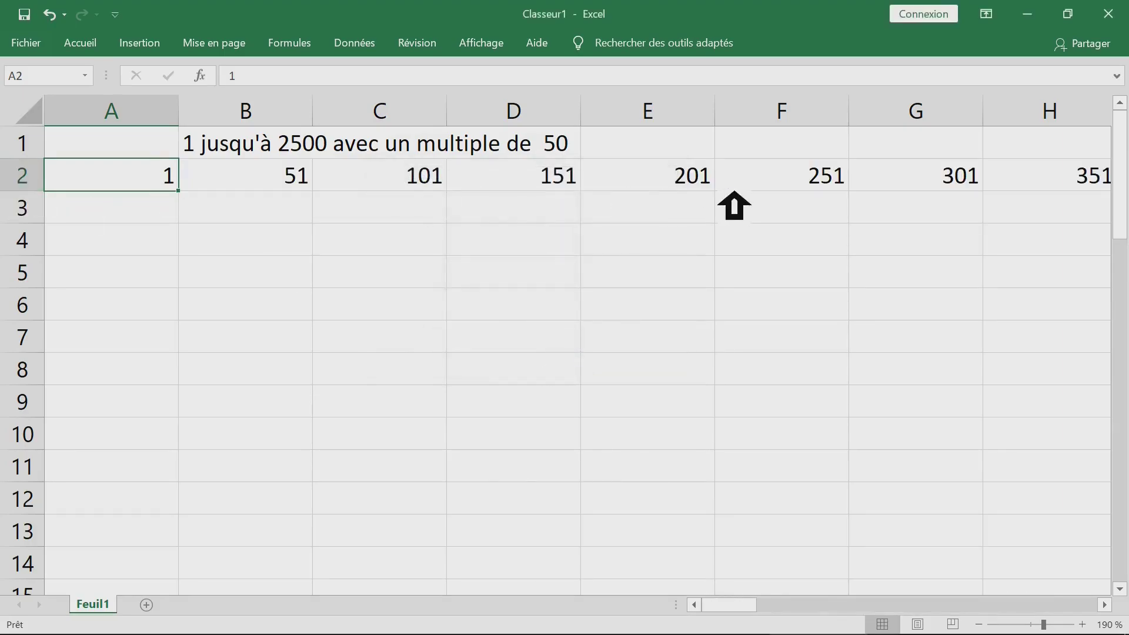
{"action": "left_click", "coordinate": [50, 15]}
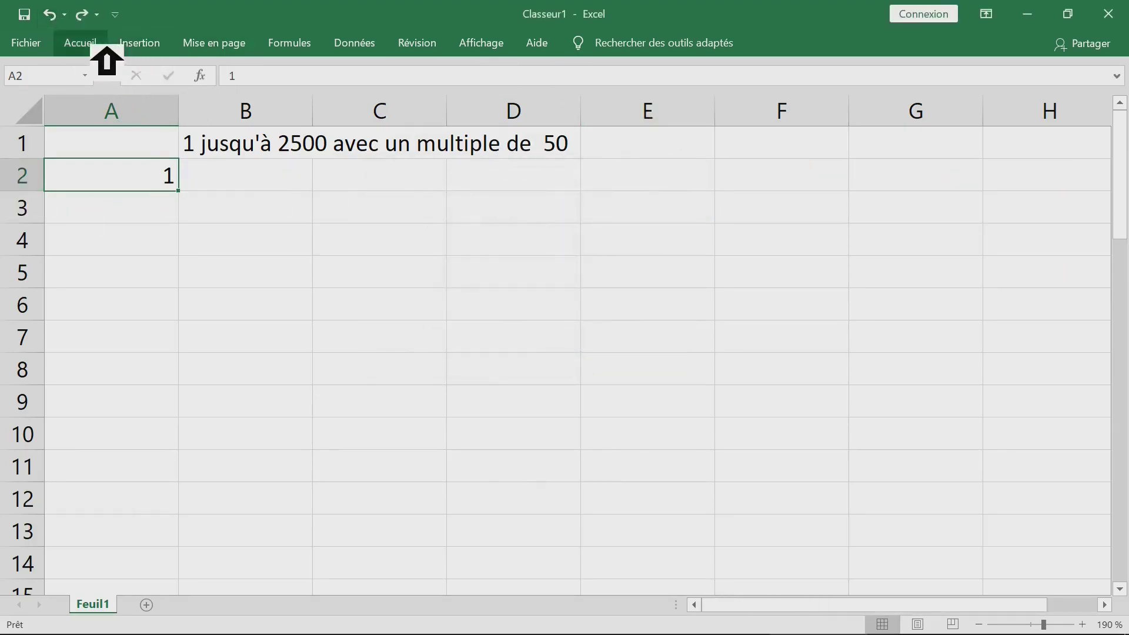
Step: Fill column A from A2 with a linear Colonnes series, step 50 and last value 2500, and check where the series ends
{"action": "left_click", "coordinate": [103, 43]}
{"action": "left_click", "coordinate": [913, 89]}
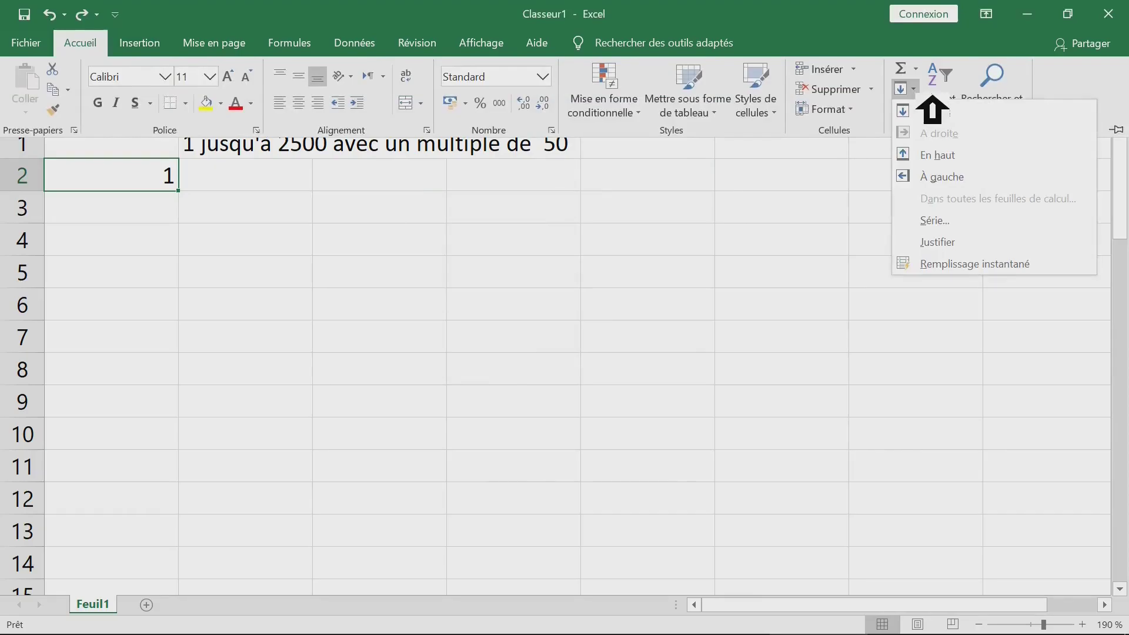
{"action": "left_click", "coordinate": [976, 220]}
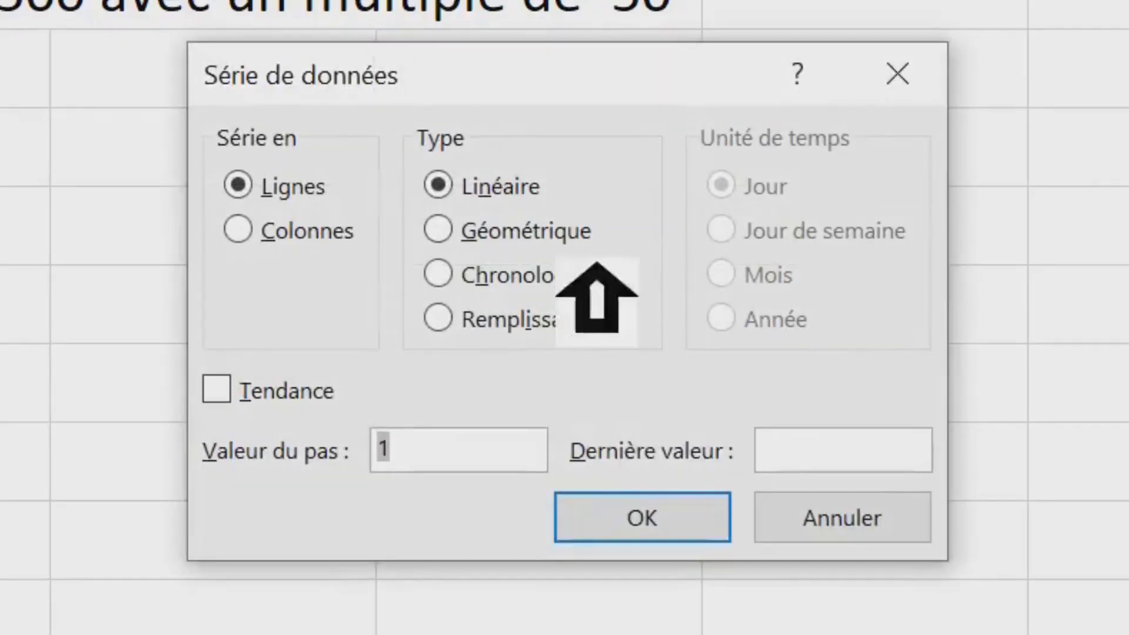
{"action": "left_click", "coordinate": [312, 238]}
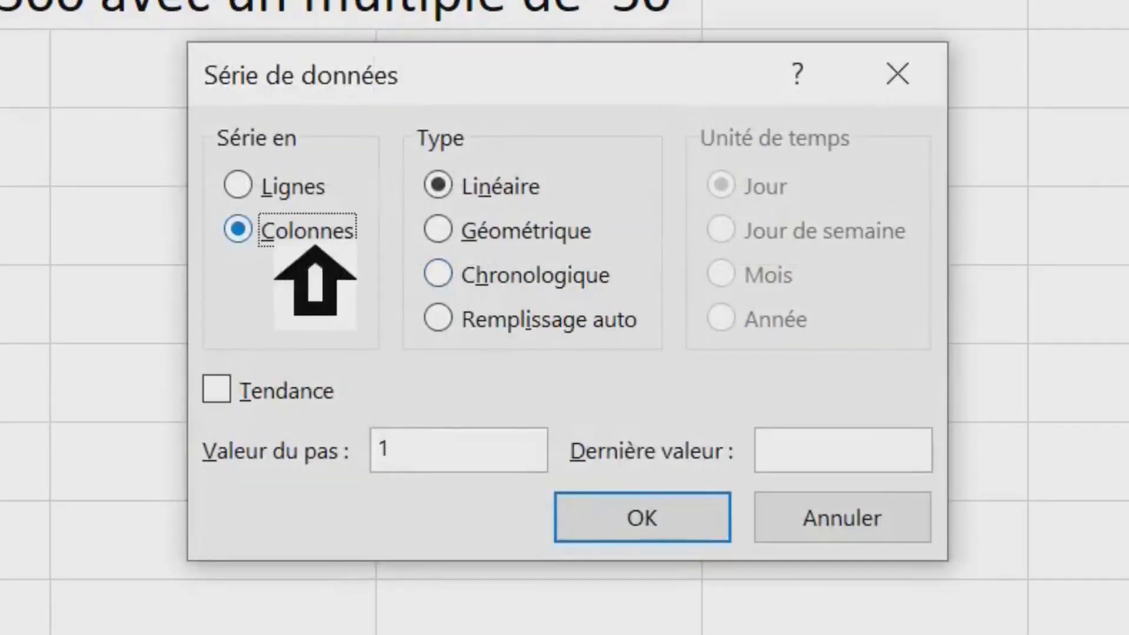
{"action": "left_click", "coordinate": [847, 469]}
{"action": "type", "text": "2500"}
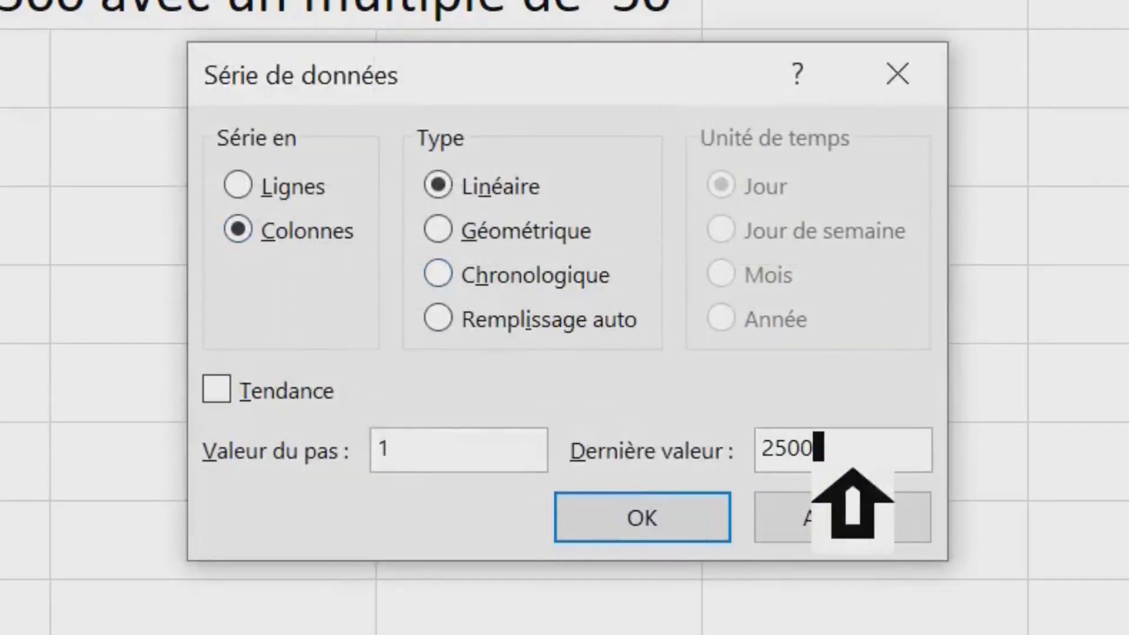
{"action": "left_click_drag", "start_coordinate": [471, 454], "coordinate": [340, 457]}
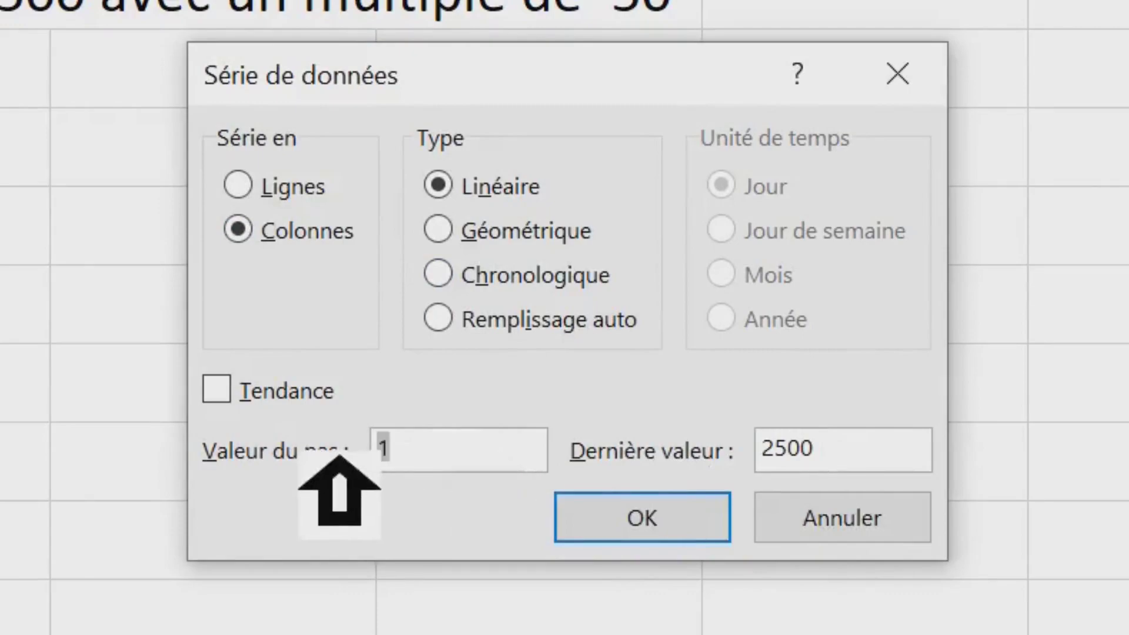
{"action": "type", "text": "50"}
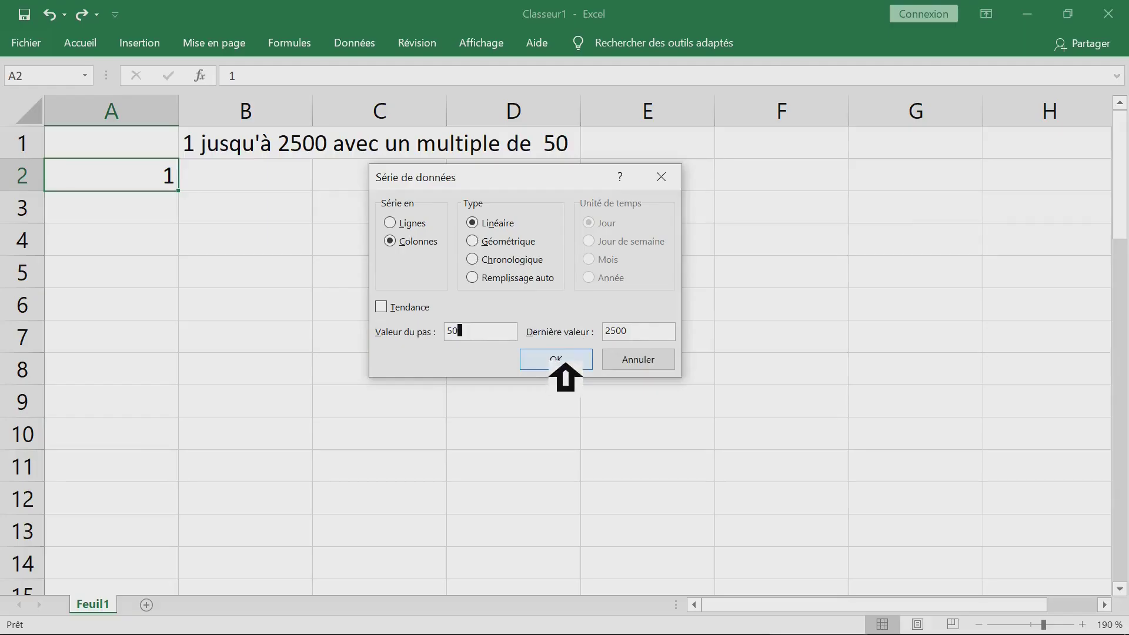
{"action": "left_click", "coordinate": [644, 517]}
{"action": "left_click", "coordinate": [171, 209]}
{"action": "key", "text": "ctrl"}
{"action": "key", "text": "ctrl"}
{"action": "key", "text": "ctrl+Down"}
{"action": "key", "text": "ctrl+Up"}
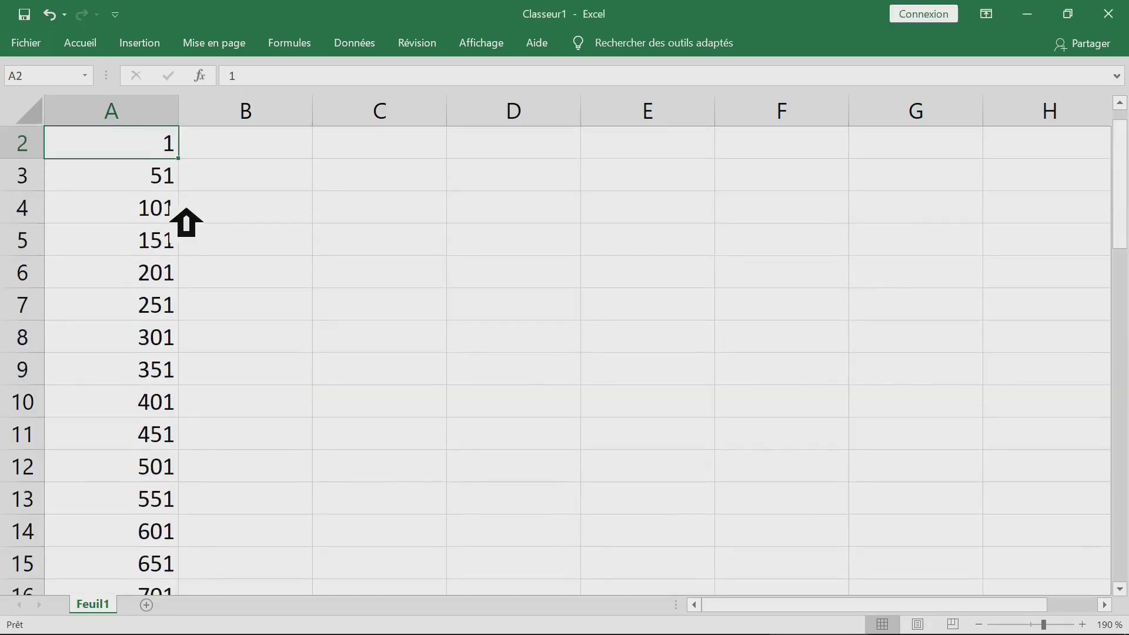
Step: Enter 0 in B2 as the start value of a second series and reselect the cell
{"action": "scroll", "coordinate": [236, 203], "scroll_direction": "up", "scroll_amount": 1}
{"action": "left_click", "coordinate": [255, 189]}
{"action": "type", "text": "0"}
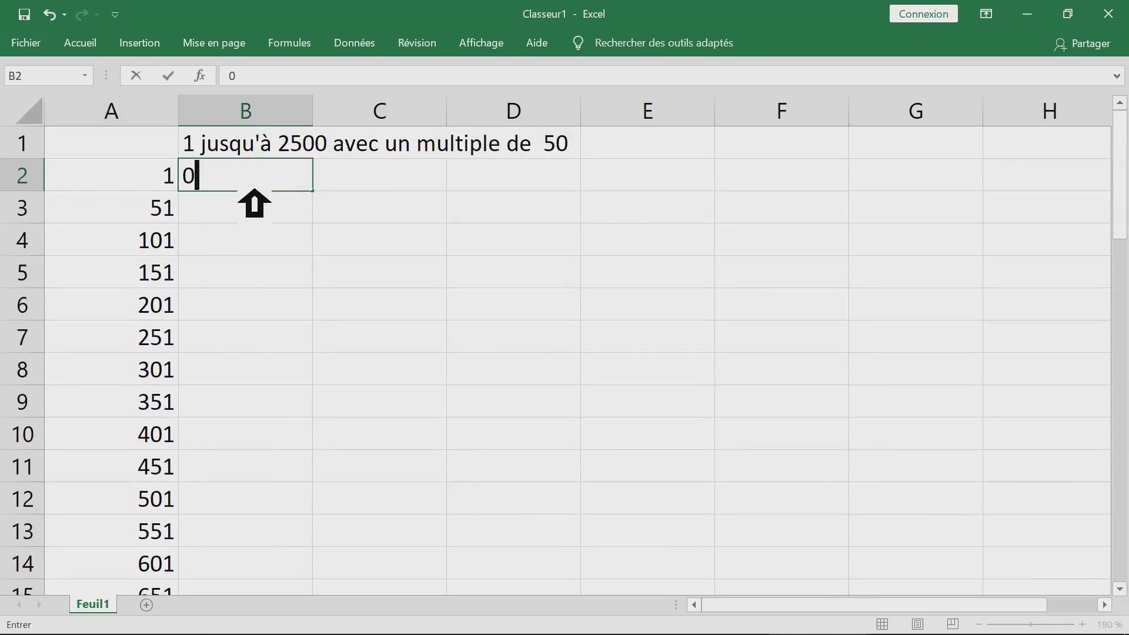
{"action": "key", "text": "Return"}
{"action": "left_click", "coordinate": [260, 182]}
Step: Open the Série de données dialog for B2 and set a last value of 2500 with a step value of 50
{"action": "left_click", "coordinate": [80, 42]}
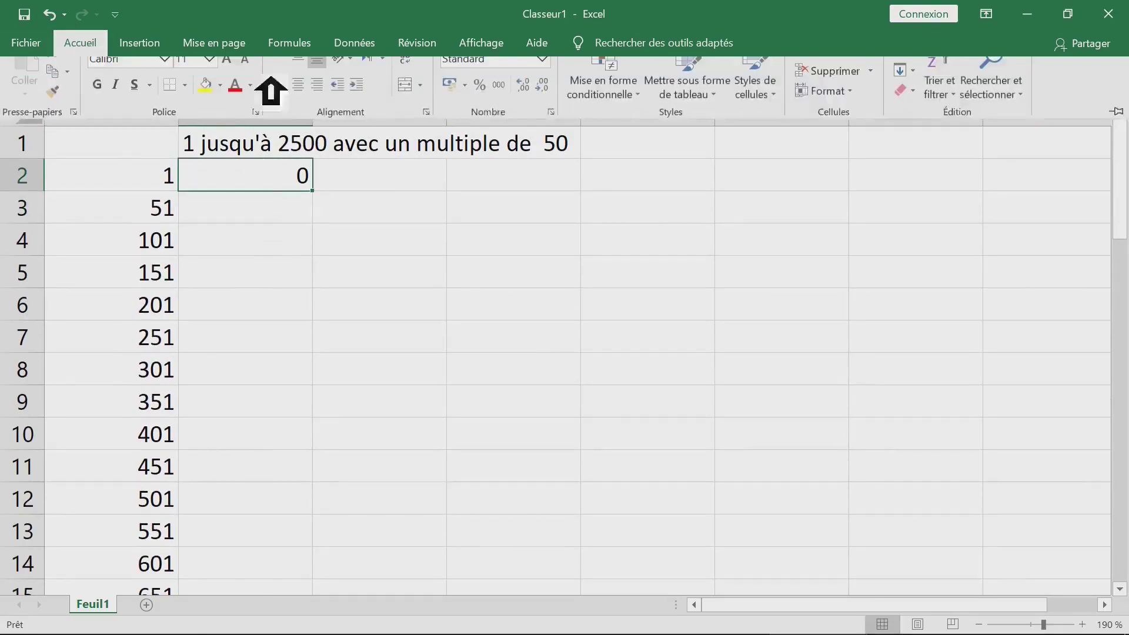
{"action": "left_click", "coordinate": [916, 89]}
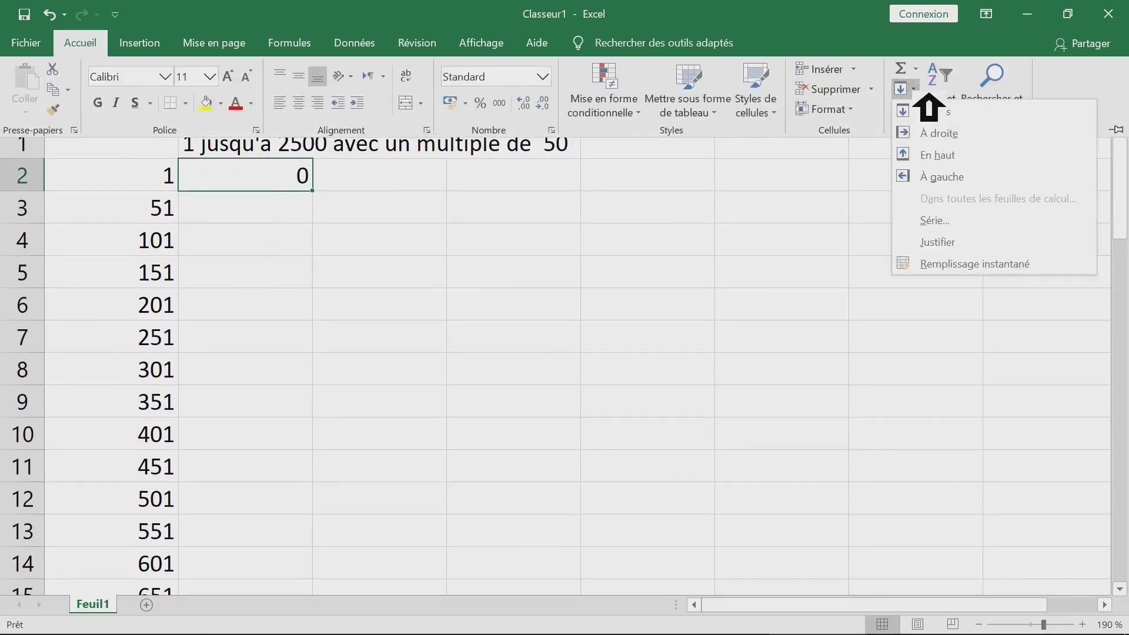
{"action": "left_click", "coordinate": [959, 221]}
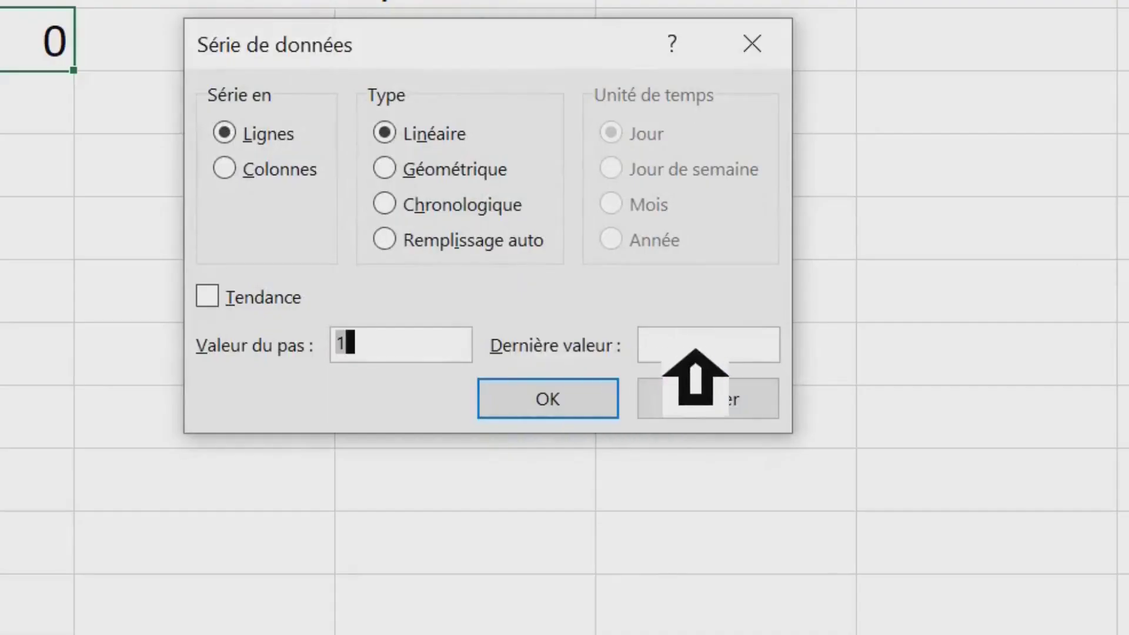
{"action": "left_click", "coordinate": [695, 350]}
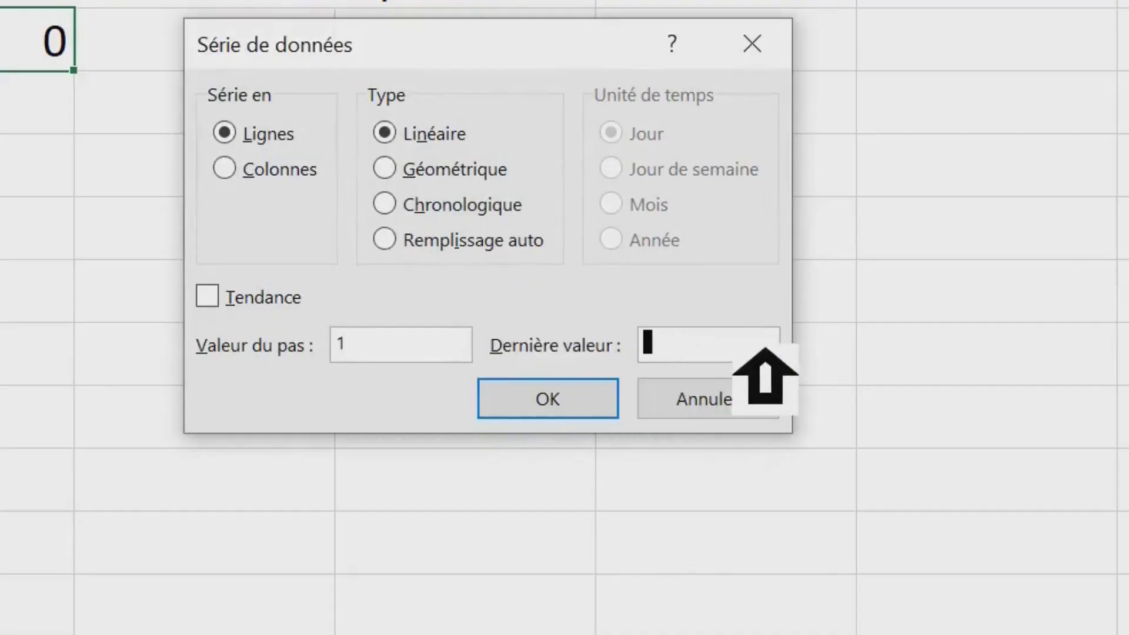
{"action": "type", "text": "2500"}
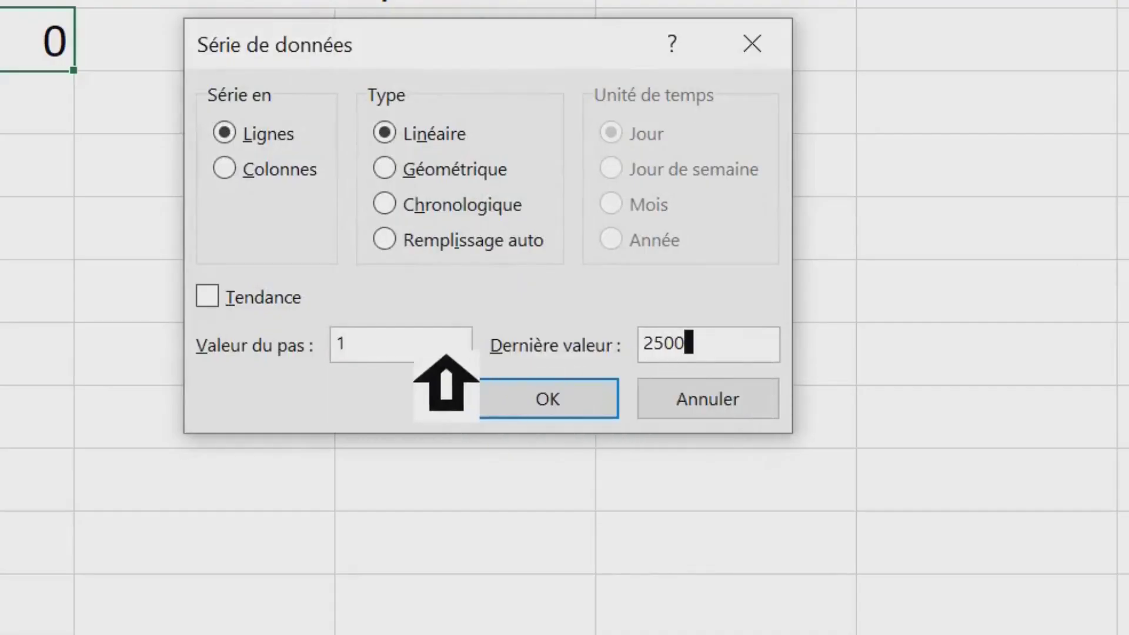
{"action": "left_click_drag", "start_coordinate": [459, 359], "coordinate": [283, 350]}
{"action": "type", "text": "50"}
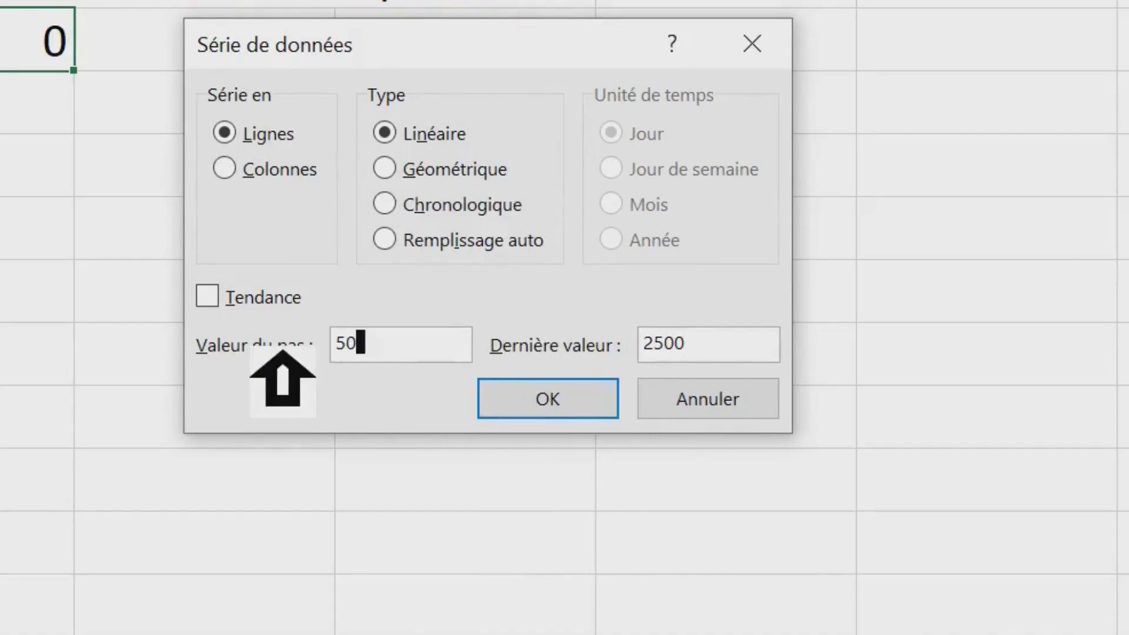
Step: Set the series direction to Colonnes, fill column B from B2, and check where the series ends
{"action": "left_click", "coordinate": [298, 176]}
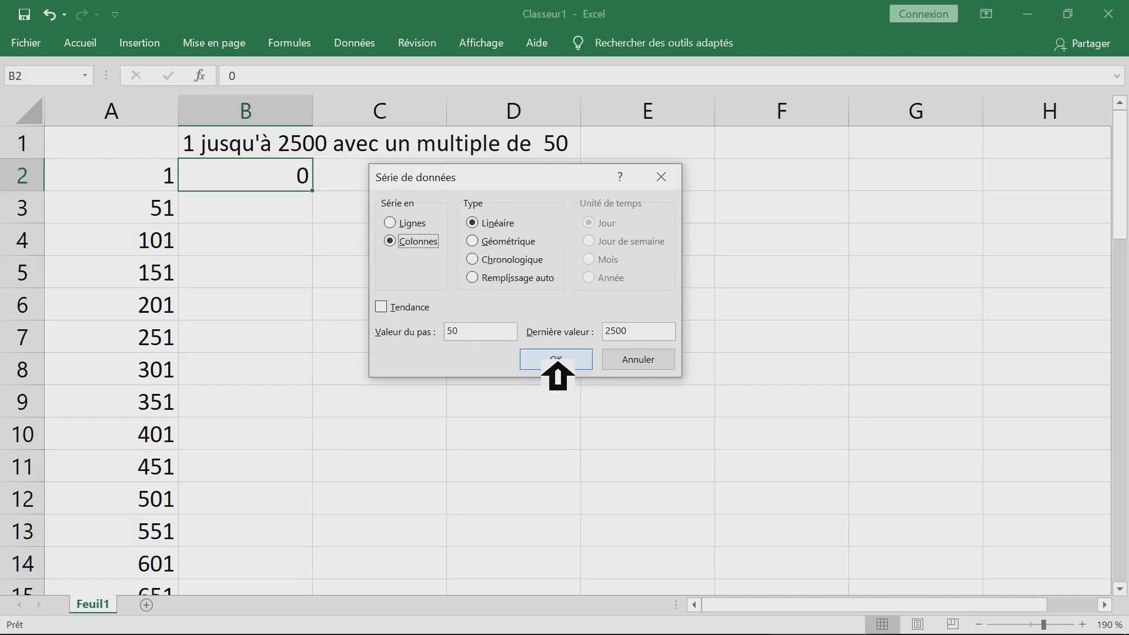
{"action": "left_click", "coordinate": [547, 399]}
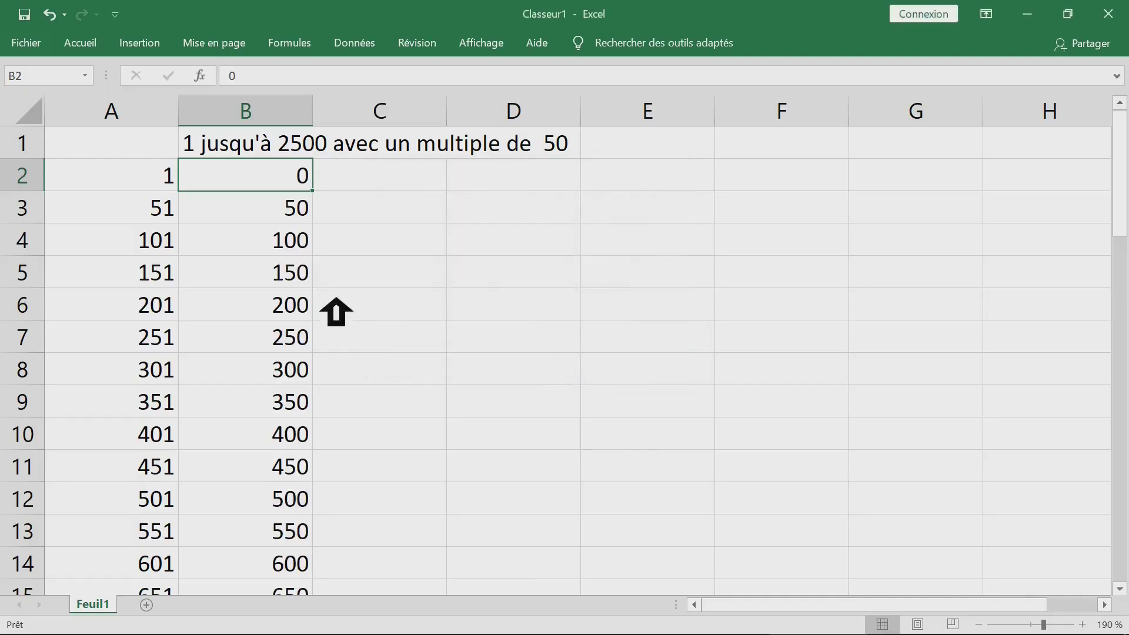
{"action": "scroll", "coordinate": [288, 297], "scroll_direction": "down", "scroll_amount": 20}
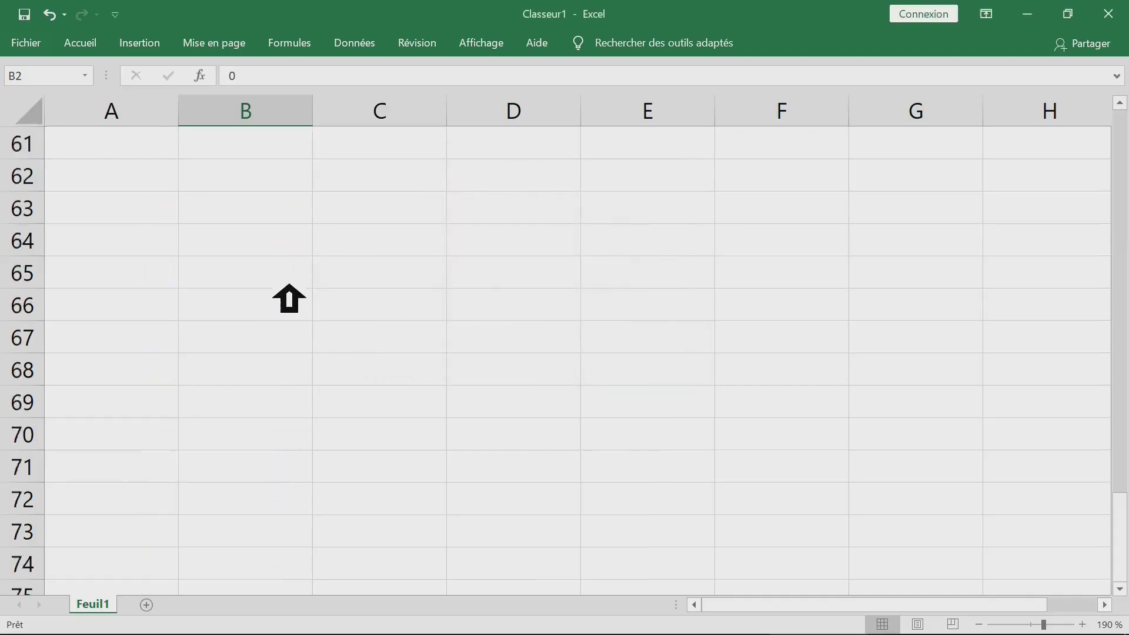
{"action": "scroll", "coordinate": [290, 290], "scroll_direction": "up", "scroll_amount": 14}
{"action": "scroll", "coordinate": [290, 294], "scroll_direction": "down", "scroll_amount": 5}
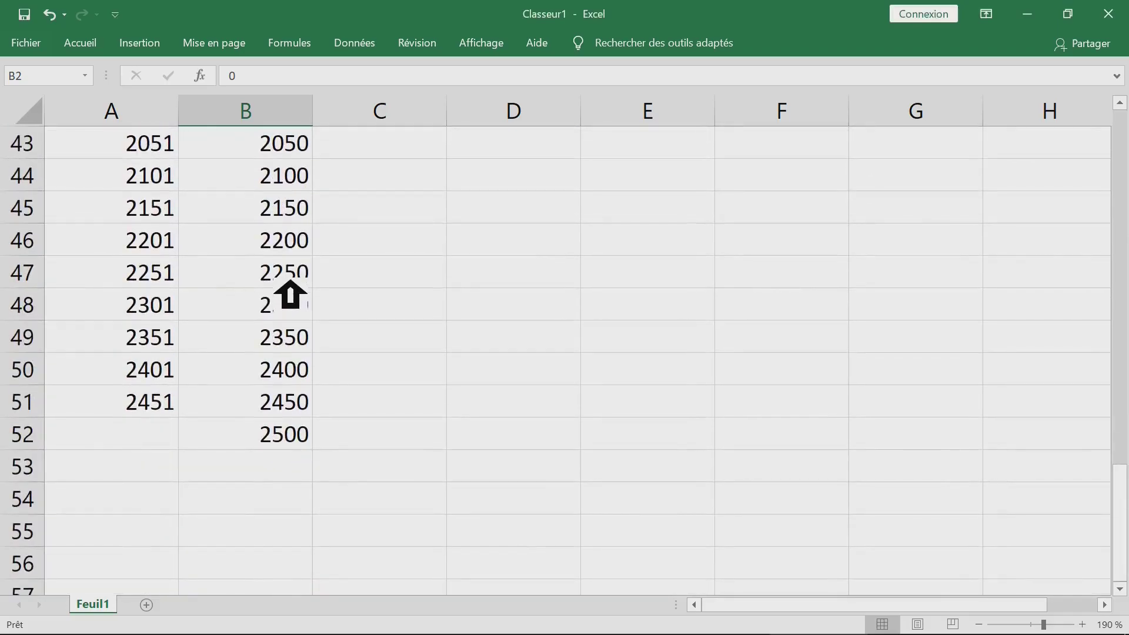